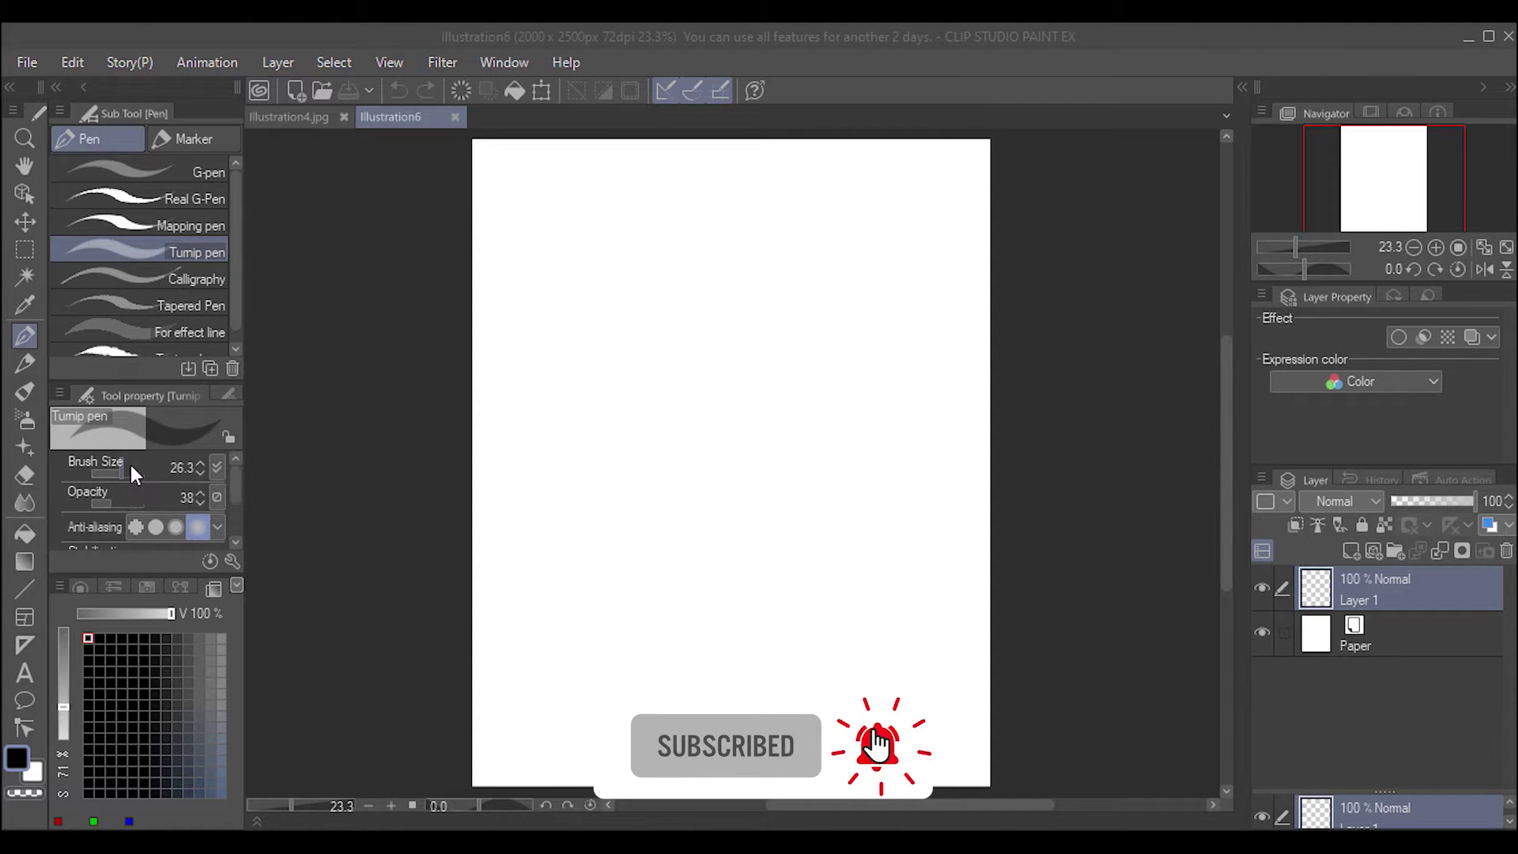
# - Pick the Darker pencil, zoom out, and sketch a small dark oval poppy centre on Layer 1
pyautogui.click(83, 585)
pyautogui.click(220, 586)
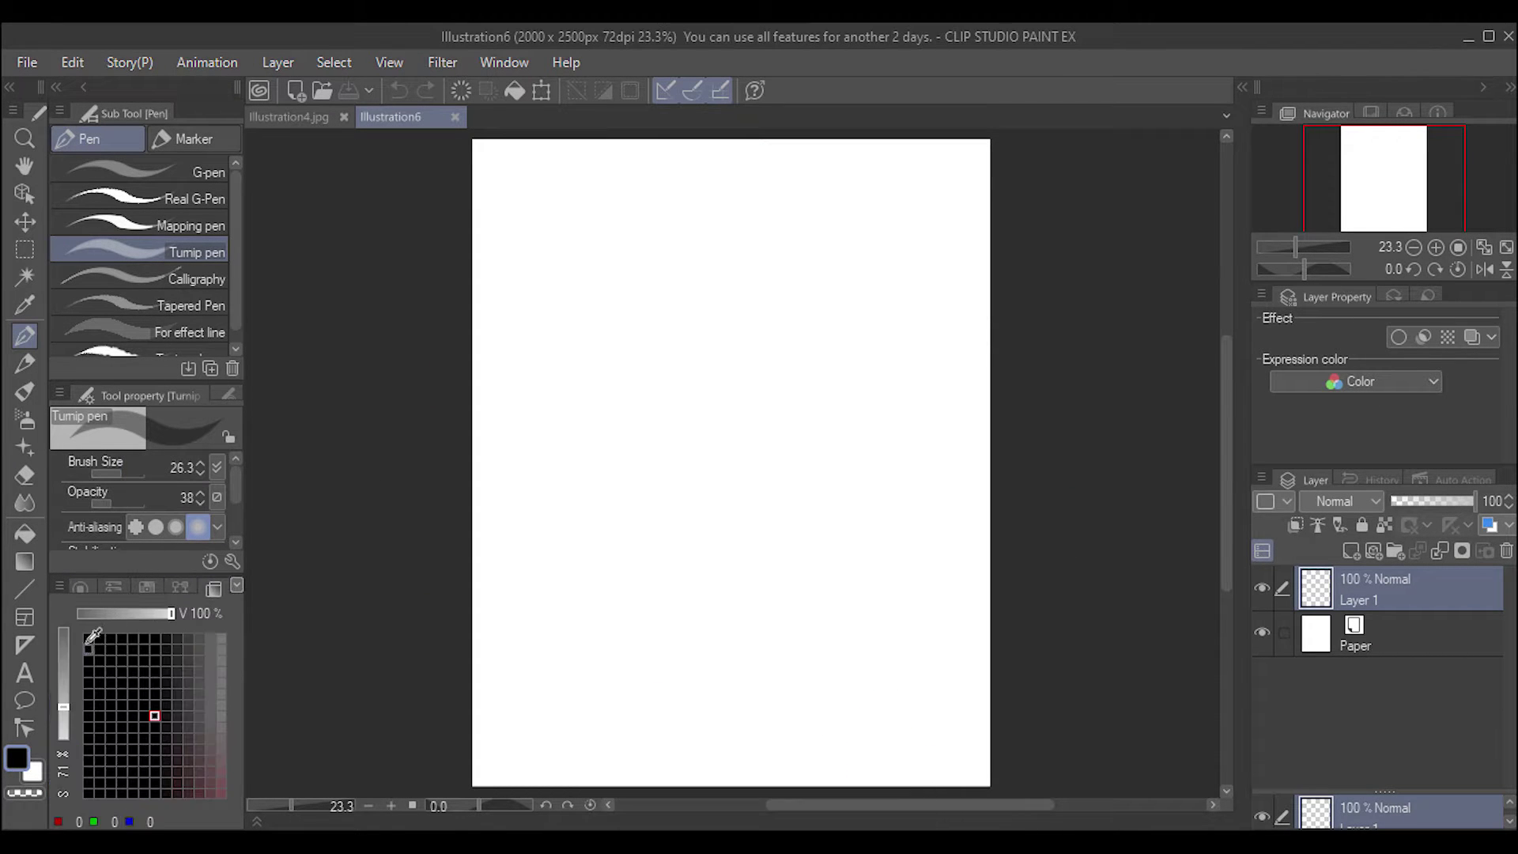
pyautogui.click(32, 364)
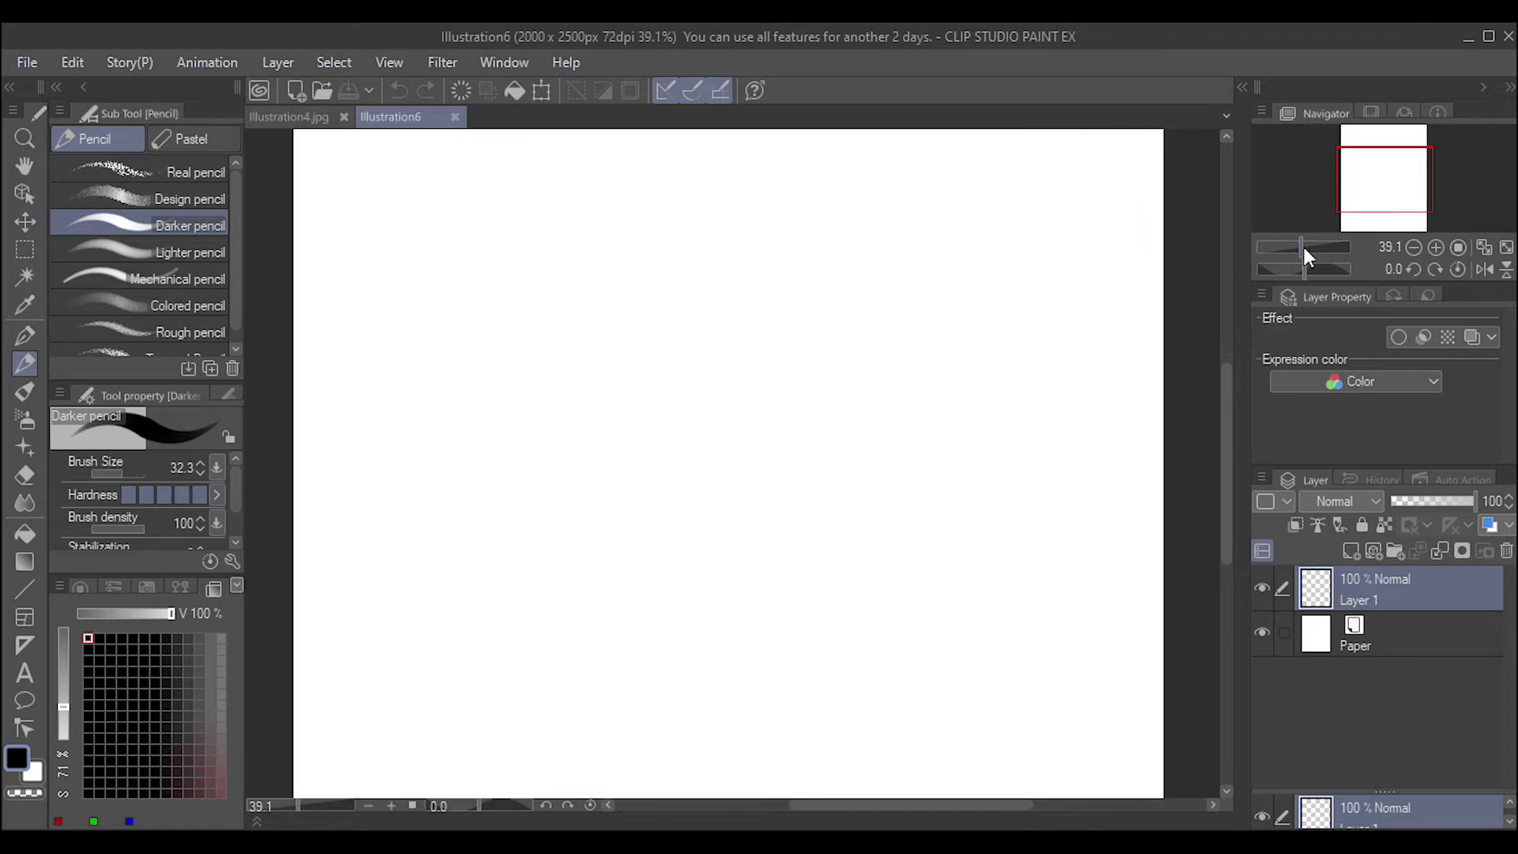
pyautogui.moveTo(1304, 247); pyautogui.dragTo(1288, 225)
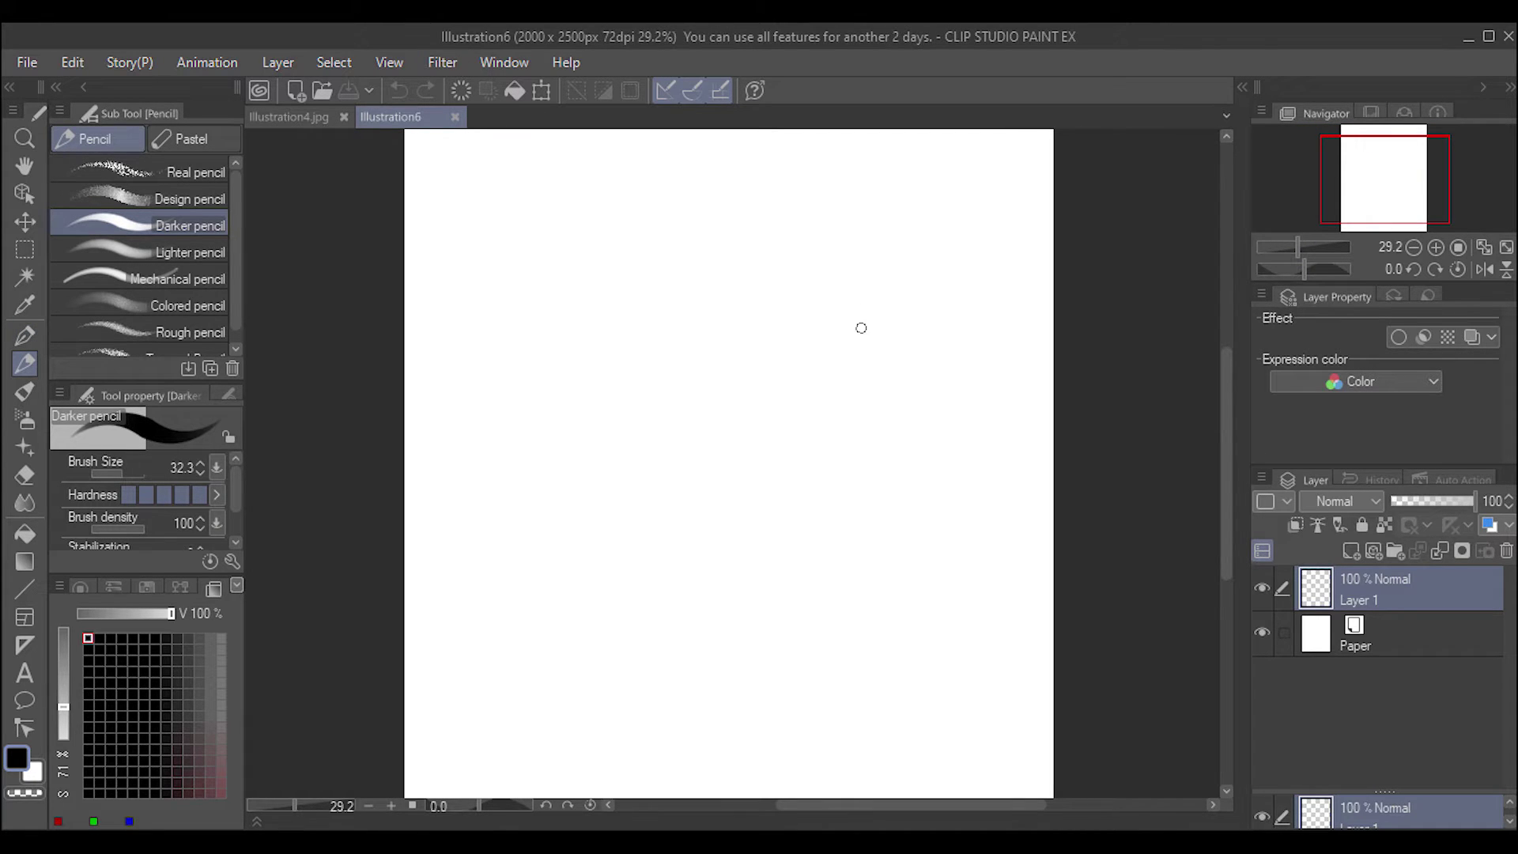
pyautogui.moveTo(824, 362)
pyautogui.mouseDown()
pyautogui.moveTo(799, 375)
pyautogui.moveTo(826, 365)
pyautogui.mouseUp()
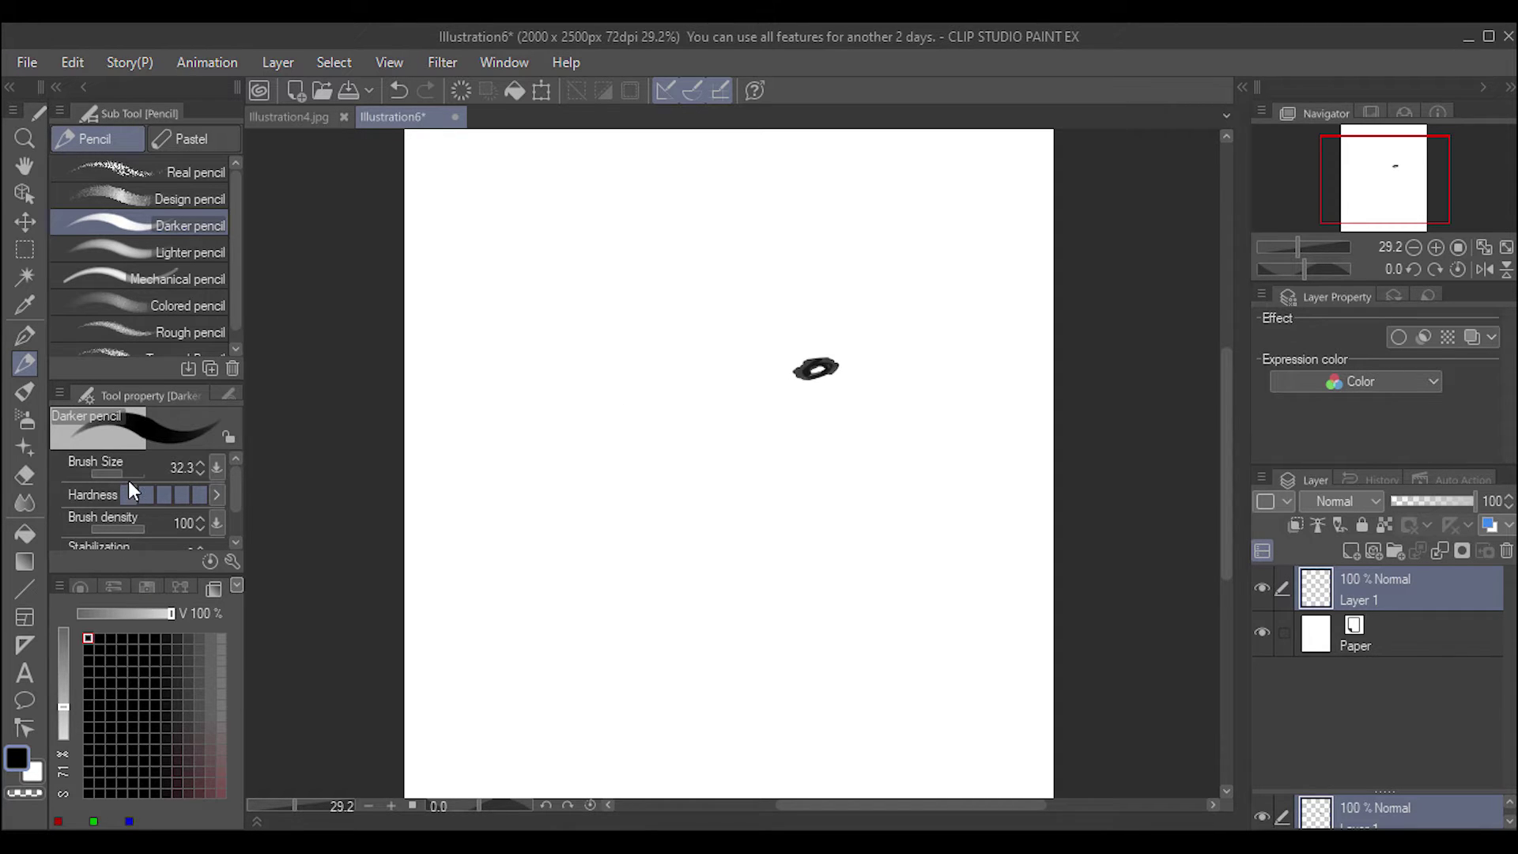
# - With a smaller brush, draw thin stamen strokes beside and above the dark centre
pyautogui.press(']')
pyautogui.moveTo(797, 370)
pyautogui.mouseDown()
pyautogui.moveTo(772, 376)
pyautogui.moveTo(752, 349)
pyautogui.moveTo(795, 372)
pyautogui.mouseUp()
pyautogui.hotkey('ctrl', 'z')
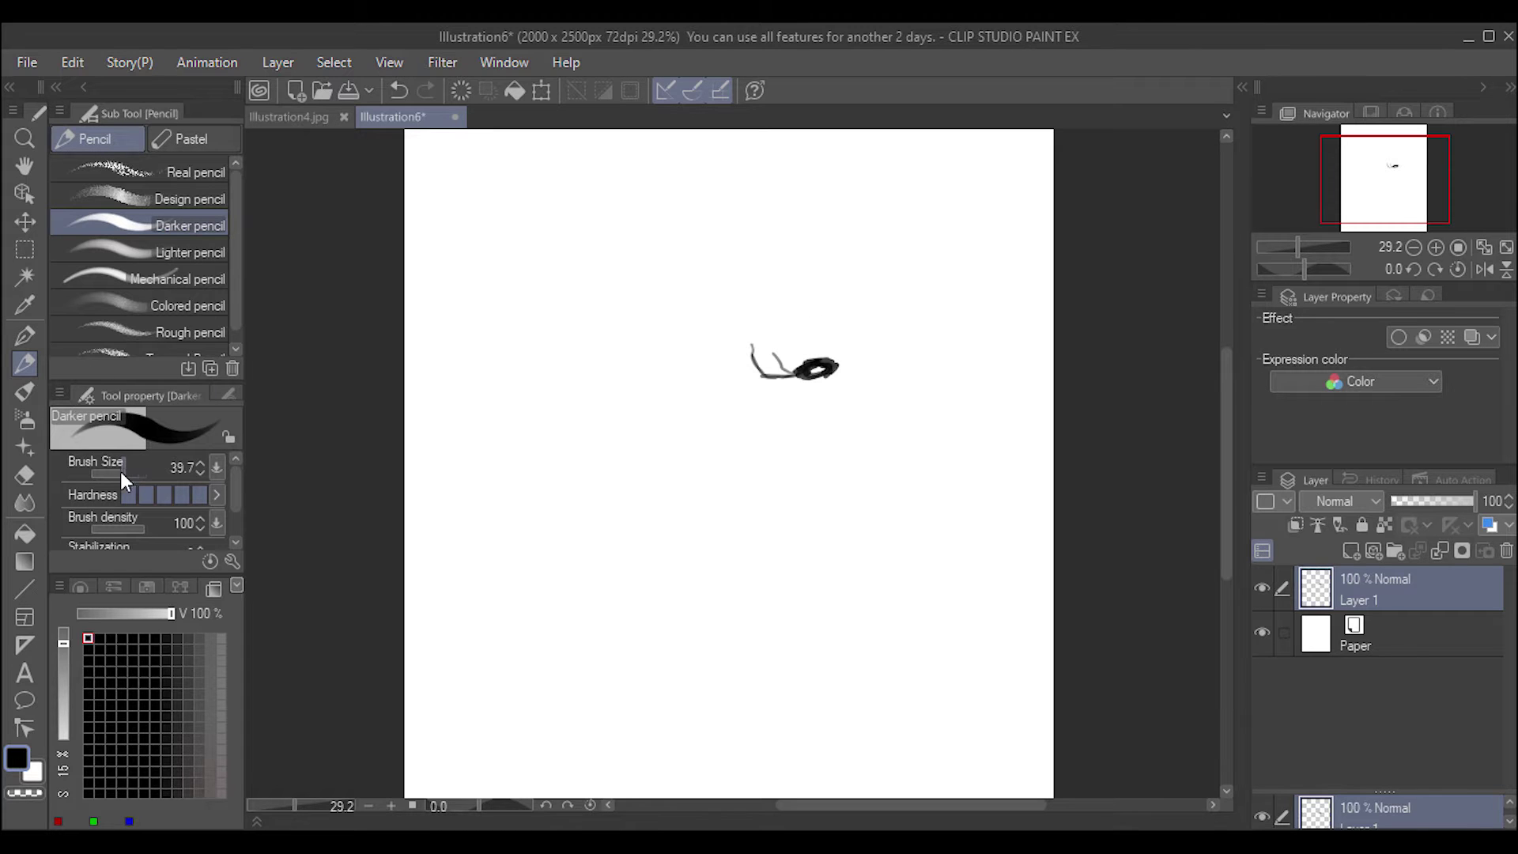
pyautogui.press('[')
pyautogui.press('[')
pyautogui.press('[')
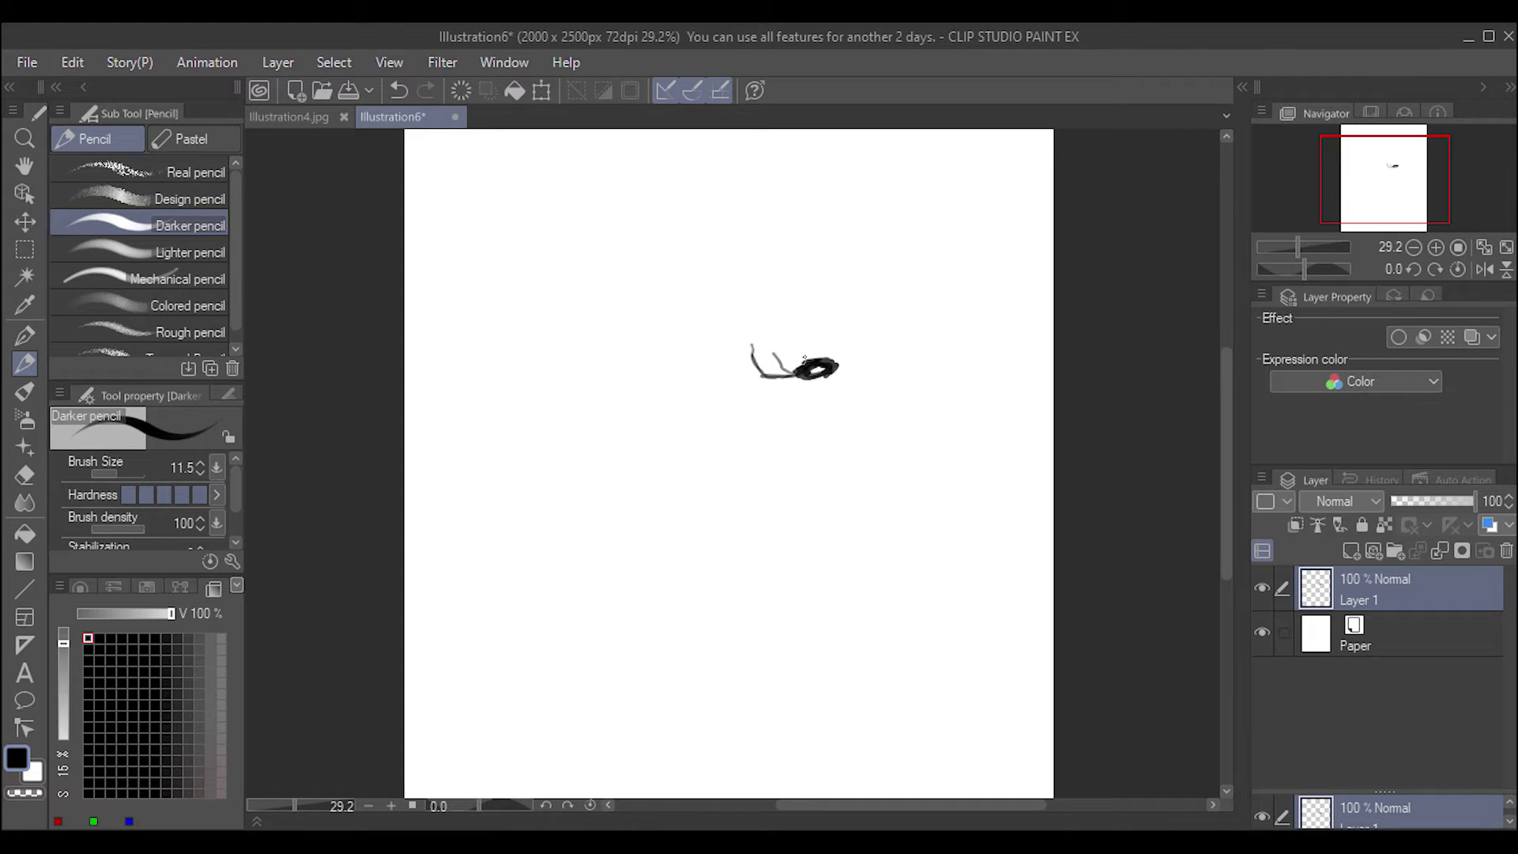
pyautogui.moveTo(801, 335)
pyautogui.mouseDown()
pyautogui.moveTo(803, 359)
pyautogui.moveTo(830, 358)
pyautogui.moveTo(838, 308)
pyautogui.moveTo(758, 313)
pyautogui.moveTo(747, 393)
pyautogui.moveTo(846, 408)
pyautogui.moveTo(803, 409)
pyautogui.moveTo(863, 369)
pyautogui.mouseUp()
# - Add fine petal strokes extending the outline on the right and below the centre
pyautogui.moveTo(858, 307); pyautogui.dragTo(873, 321)
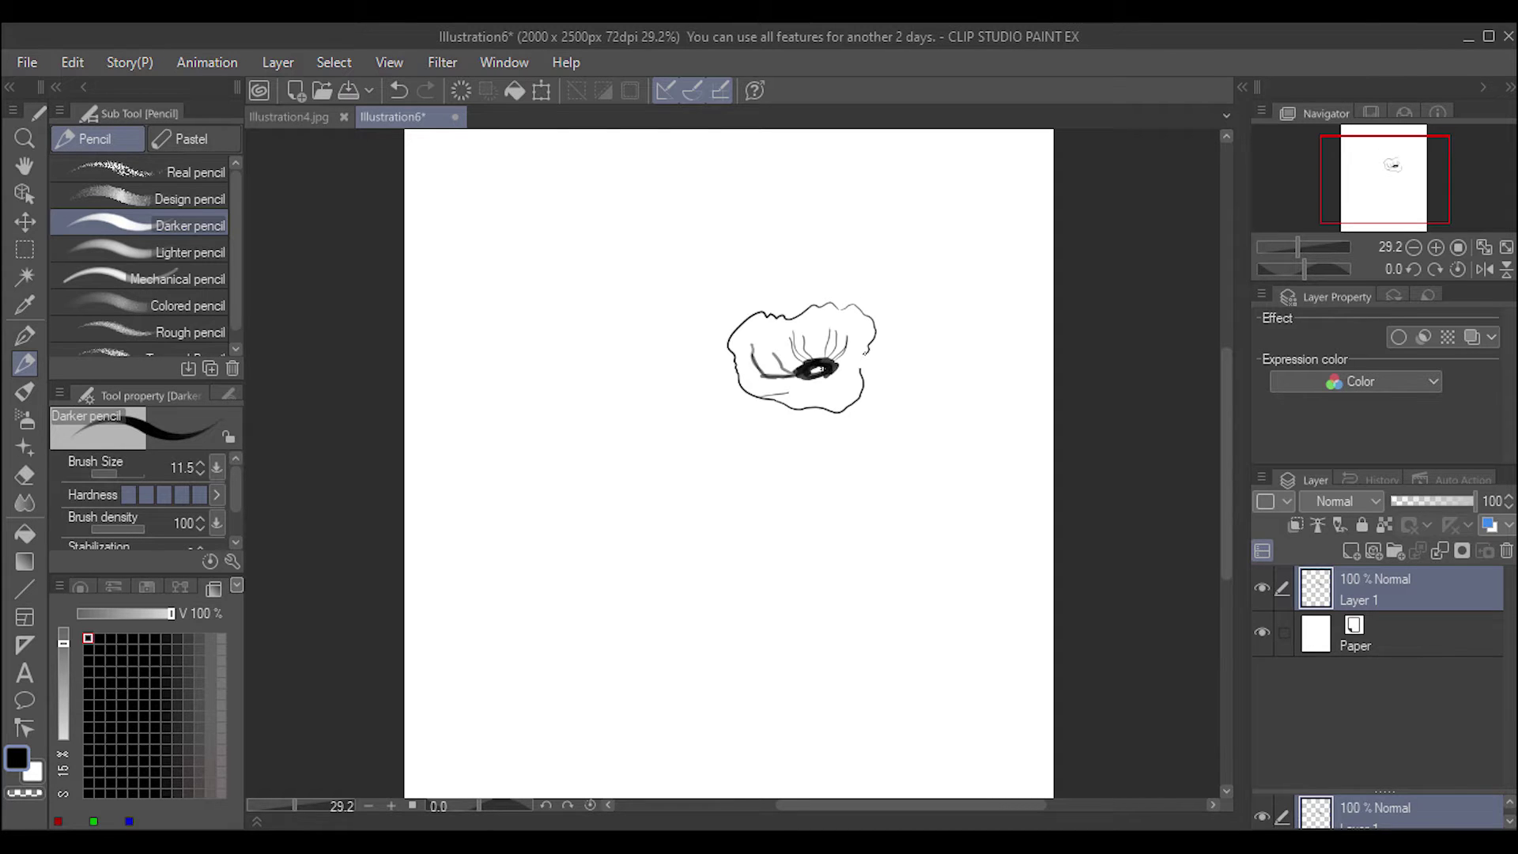
pyautogui.moveTo(775, 401)
pyautogui.mouseDown()
pyautogui.moveTo(804, 394)
pyautogui.moveTo(751, 398)
pyautogui.moveTo(769, 373)
pyautogui.moveTo(739, 392)
pyautogui.moveTo(755, 388)
pyautogui.moveTo(736, 348)
pyautogui.moveTo(757, 383)
pyautogui.moveTo(862, 324)
pyautogui.mouseUp()
pyautogui.hotkey('ctrl', 'z')
# - Enlarge the brush, lower density to 79, and shade the right and lower-left petals
pyautogui.moveTo(122, 471); pyautogui.dragTo(110, 434)
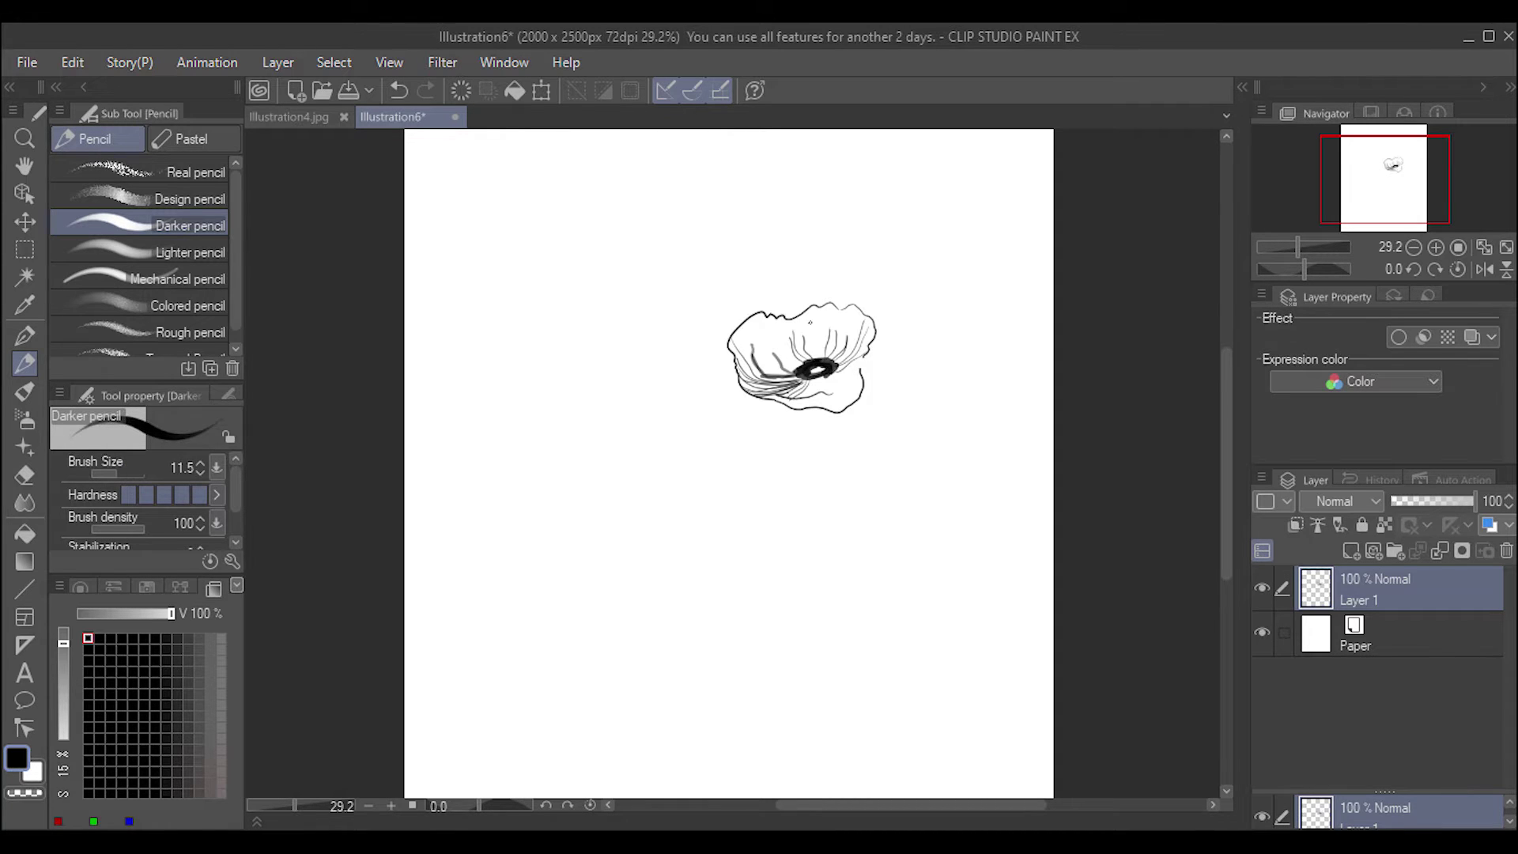
pyautogui.moveTo(858, 348)
pyautogui.mouseDown()
pyautogui.moveTo(868, 365)
pyautogui.moveTo(851, 336)
pyautogui.moveTo(874, 339)
pyautogui.moveTo(862, 358)
pyautogui.moveTo(799, 370)
pyautogui.mouseUp()
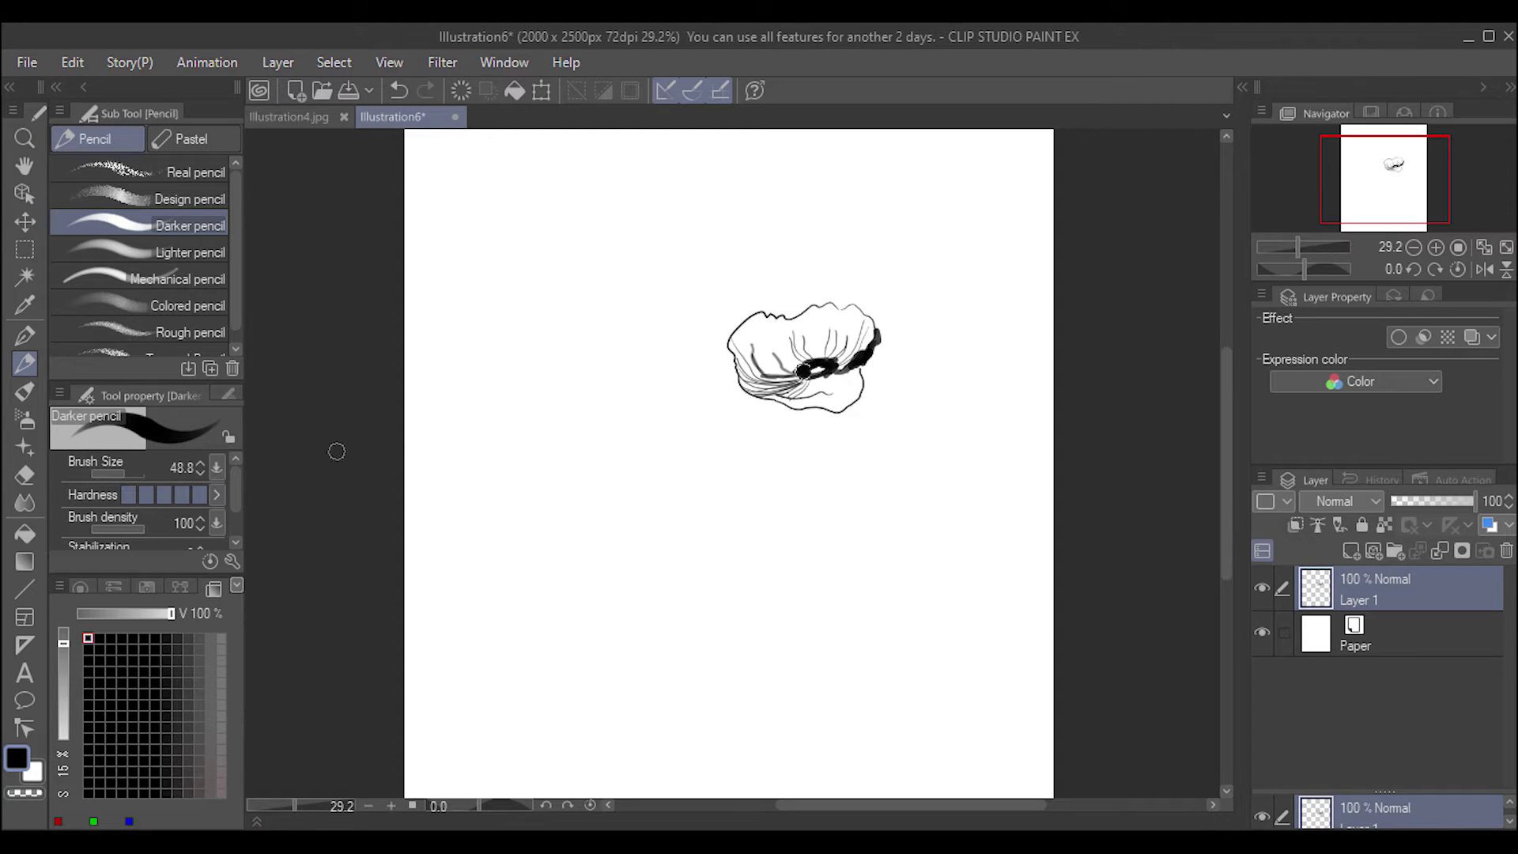
pyautogui.click(134, 528)
pyautogui.moveTo(757, 373)
pyautogui.mouseDown()
pyautogui.moveTo(737, 399)
pyautogui.moveTo(792, 403)
pyautogui.moveTo(731, 365)
pyautogui.moveTo(783, 397)
pyautogui.moveTo(747, 373)
pyautogui.moveTo(735, 337)
pyautogui.moveTo(748, 382)
pyautogui.mouseUp()
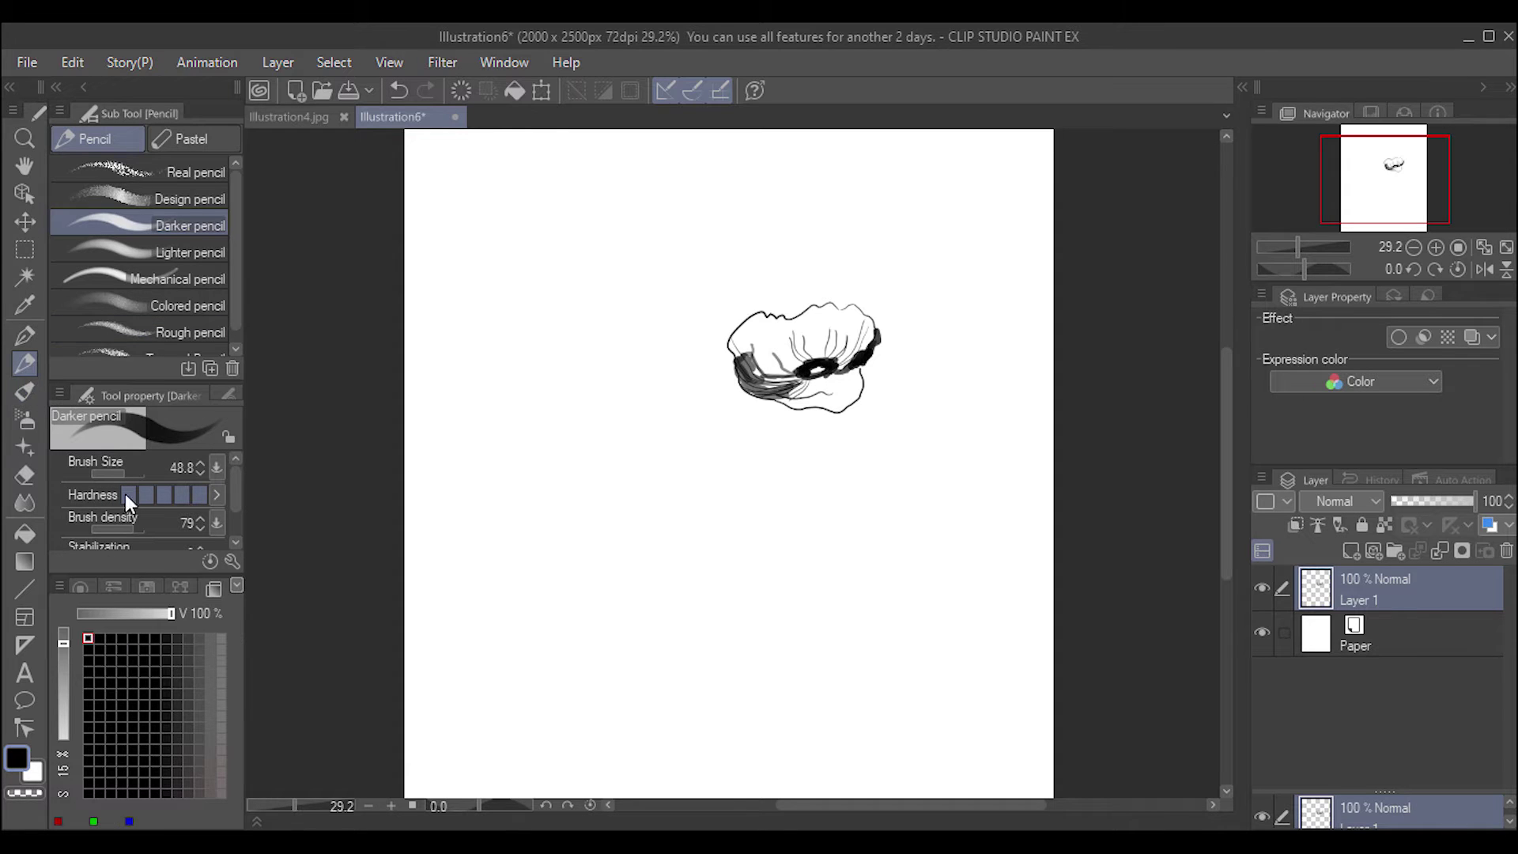
# - Reset brush density to 100, set size 21.4, and draw the curled upper-left petal edge
pyautogui.moveTo(136, 473); pyautogui.dragTo(125, 472)
pyautogui.moveTo(126, 529); pyautogui.dragTo(147, 528)
pyautogui.press(']')
pyautogui.moveTo(126, 472); pyautogui.dragTo(117, 473)
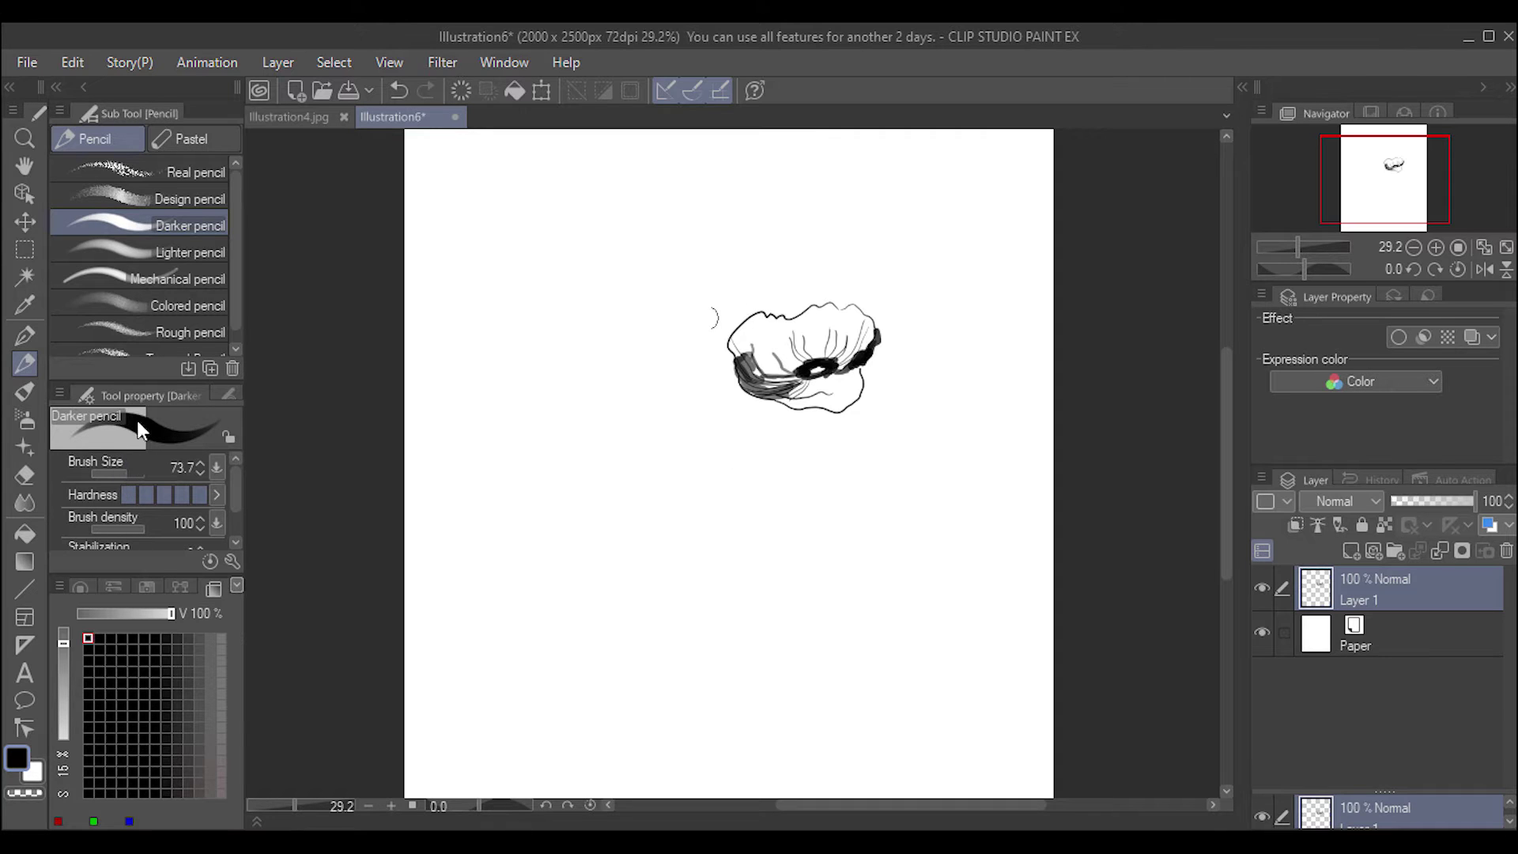
pyautogui.moveTo(749, 345)
pyautogui.mouseDown()
pyautogui.moveTo(722, 316)
pyautogui.moveTo(777, 363)
pyautogui.moveTo(726, 317)
pyautogui.moveTo(713, 366)
pyautogui.moveTo(767, 377)
pyautogui.moveTo(712, 353)
pyautogui.moveTo(775, 380)
pyautogui.moveTo(714, 350)
pyautogui.moveTo(736, 312)
pyautogui.moveTo(717, 324)
pyautogui.mouseUp()
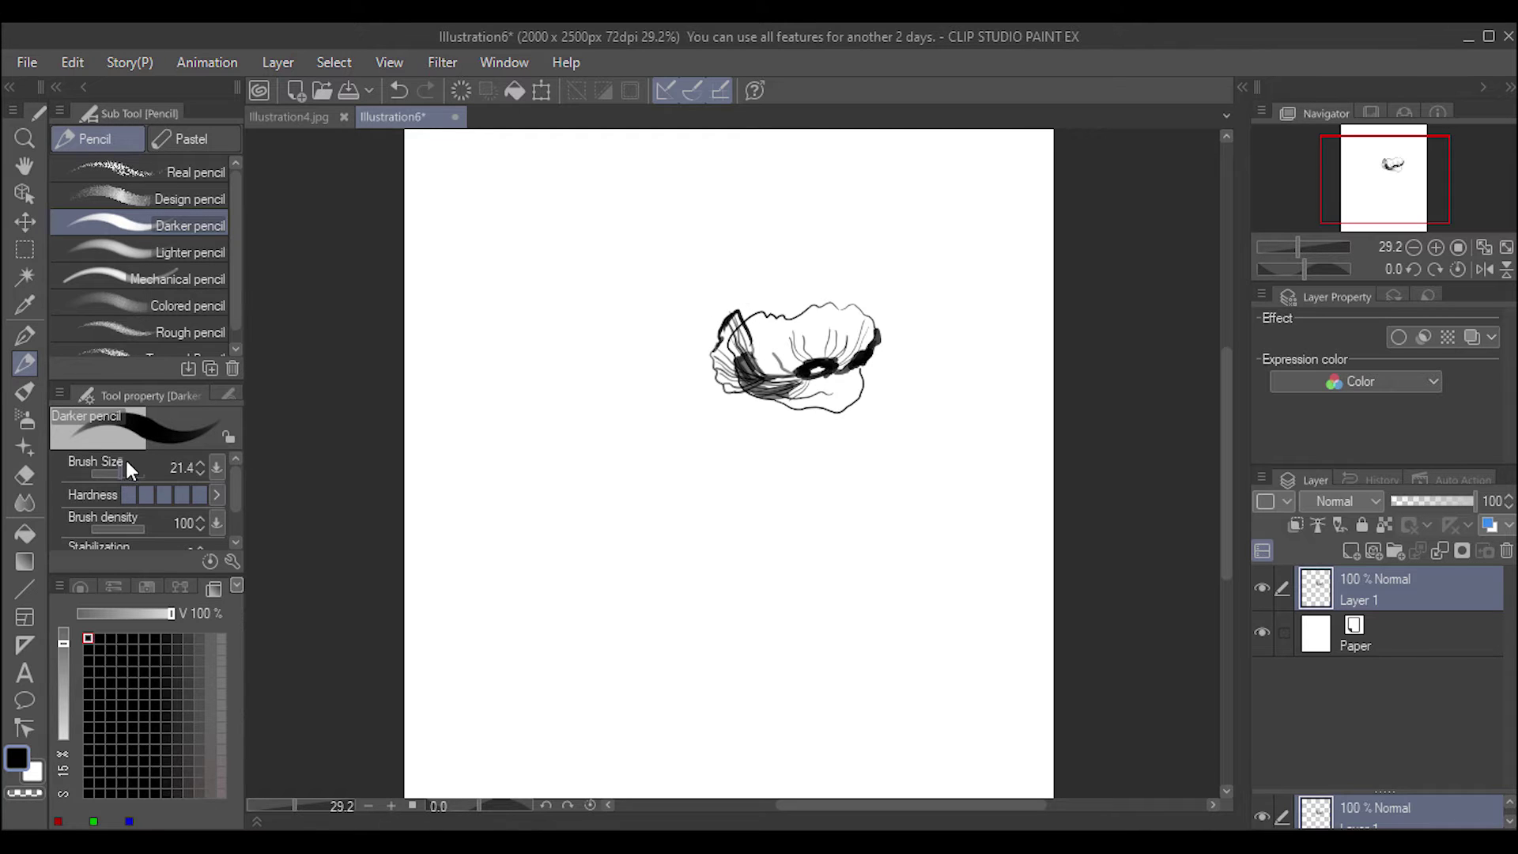
# - At brush size 11.5, close the top petal outline and add vein lines to the top and upper-left petals
pyautogui.press('[')
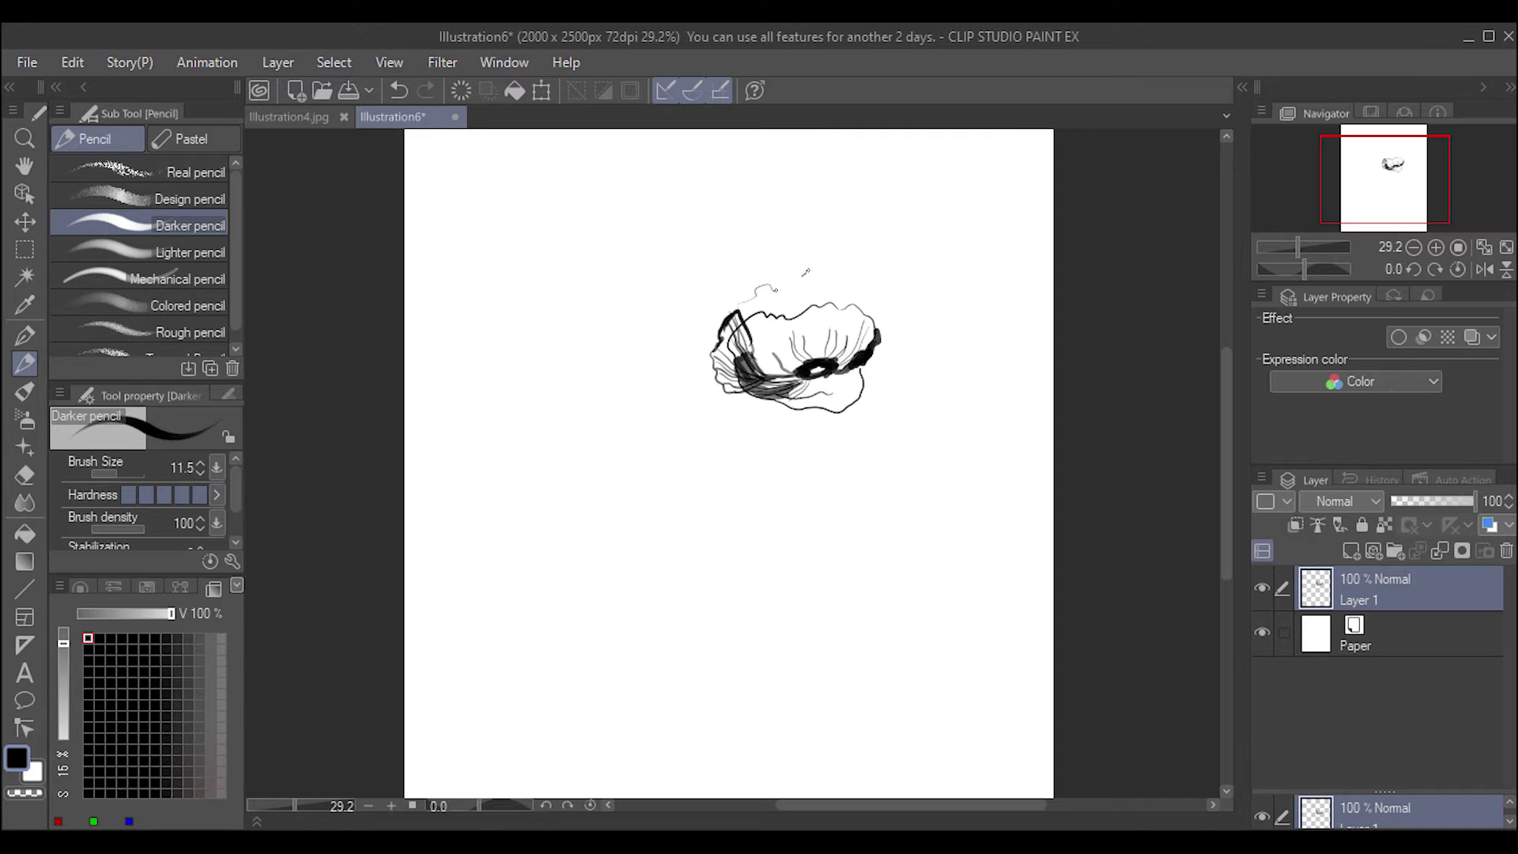
pyautogui.moveTo(845, 281)
pyautogui.mouseDown()
pyautogui.moveTo(883, 302)
pyautogui.moveTo(781, 317)
pyautogui.mouseUp()
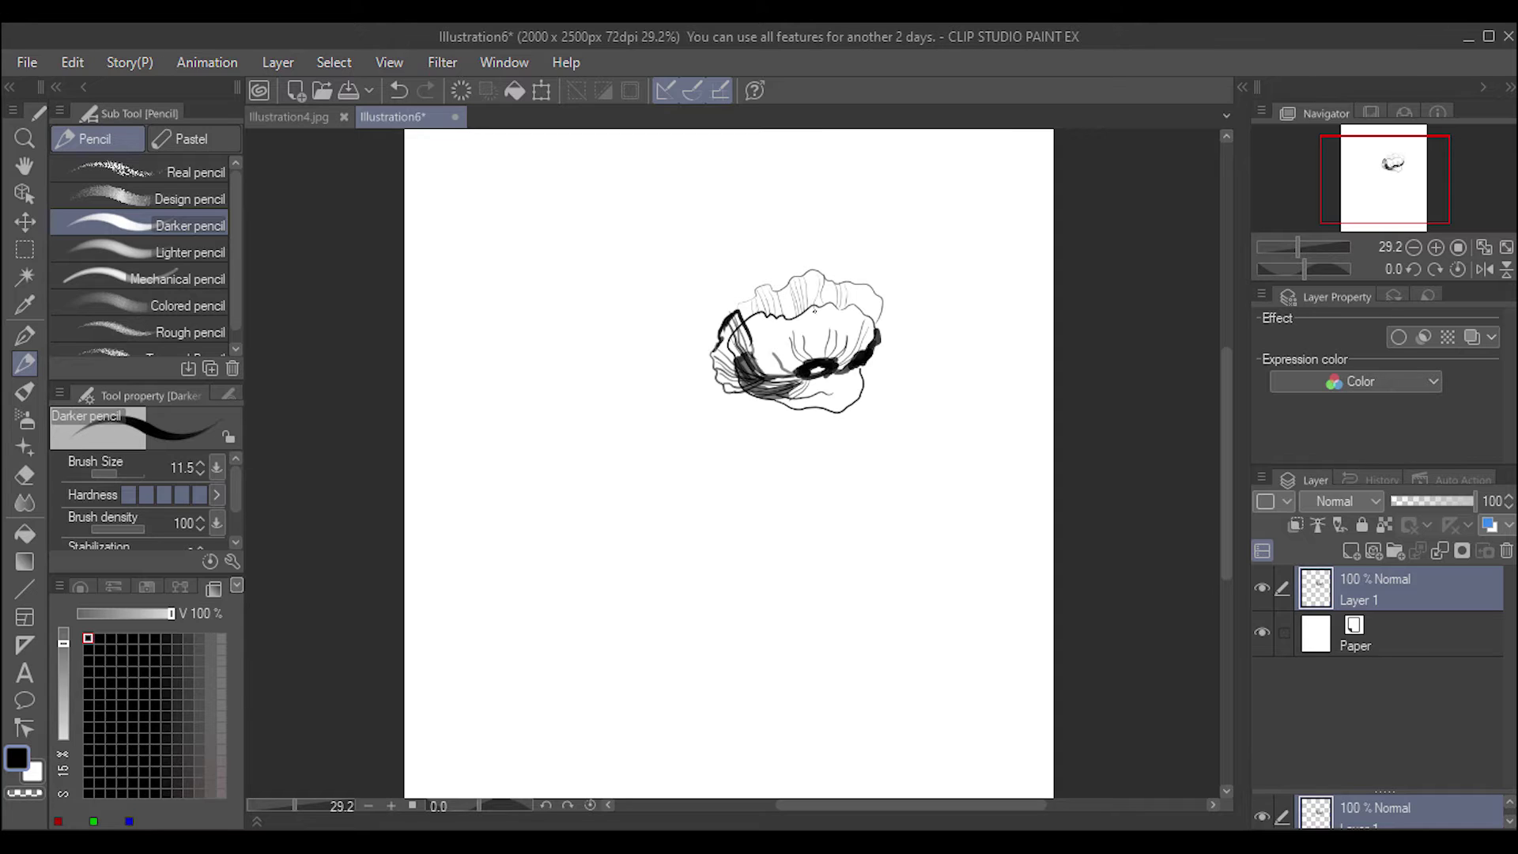
pyautogui.moveTo(812, 271)
pyautogui.mouseDown()
pyautogui.moveTo(789, 369)
pyautogui.moveTo(798, 343)
pyautogui.mouseUp()
pyautogui.hotkey('ctrl', 'z')
pyautogui.moveTo(757, 316); pyautogui.dragTo(762, 331)
pyautogui.moveTo(753, 328)
pyautogui.mouseDown()
pyautogui.moveTo(770, 362)
pyautogui.moveTo(782, 348)
pyautogui.moveTo(799, 366)
pyautogui.moveTo(840, 355)
pyautogui.mouseUp()
pyautogui.hotkey('ctrl', 'z')
# - Add vein lines to the right petal and a dark stroke under the centre ring
pyautogui.moveTo(840, 308)
pyautogui.mouseDown()
pyautogui.moveTo(851, 336)
pyautogui.moveTo(799, 366)
pyautogui.mouseUp()
pyautogui.moveTo(839, 308); pyautogui.dragTo(850, 362)
pyautogui.hotkey('ctrl', 'z')
pyautogui.moveTo(840, 310); pyautogui.dragTo(859, 358)
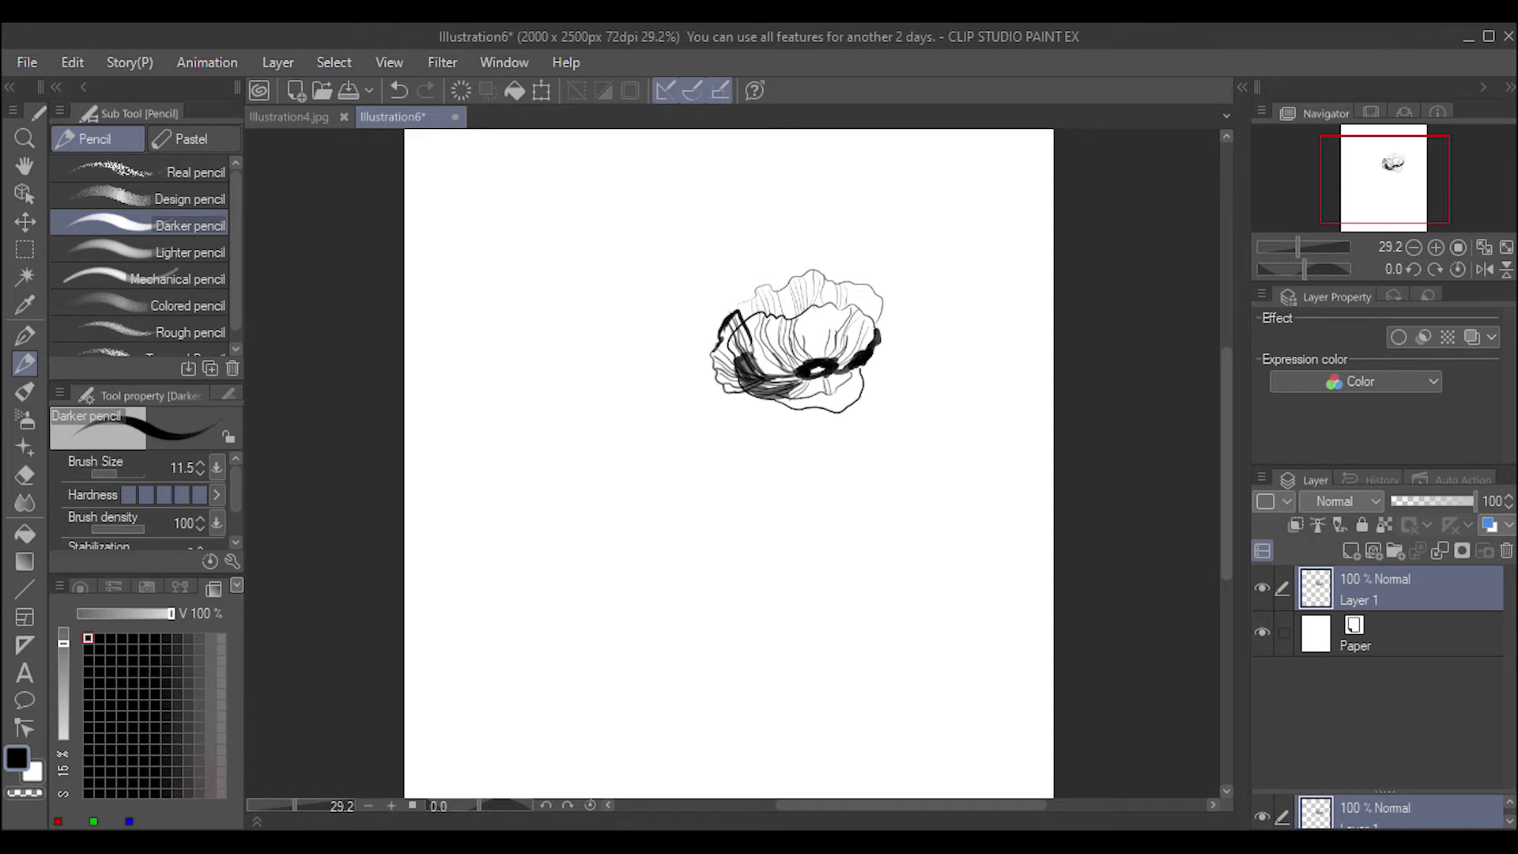
pyautogui.moveTo(811, 376)
pyautogui.mouseDown()
pyautogui.moveTo(823, 393)
pyautogui.moveTo(782, 382)
pyautogui.mouseUp()
# - Define the flower's lower-left and right edges and draw a stem rising up-left
pyautogui.moveTo(717, 381); pyautogui.dragTo(734, 398)
pyautogui.moveTo(882, 323)
pyautogui.mouseDown()
pyautogui.moveTo(887, 348)
pyautogui.moveTo(825, 423)
pyautogui.mouseUp()
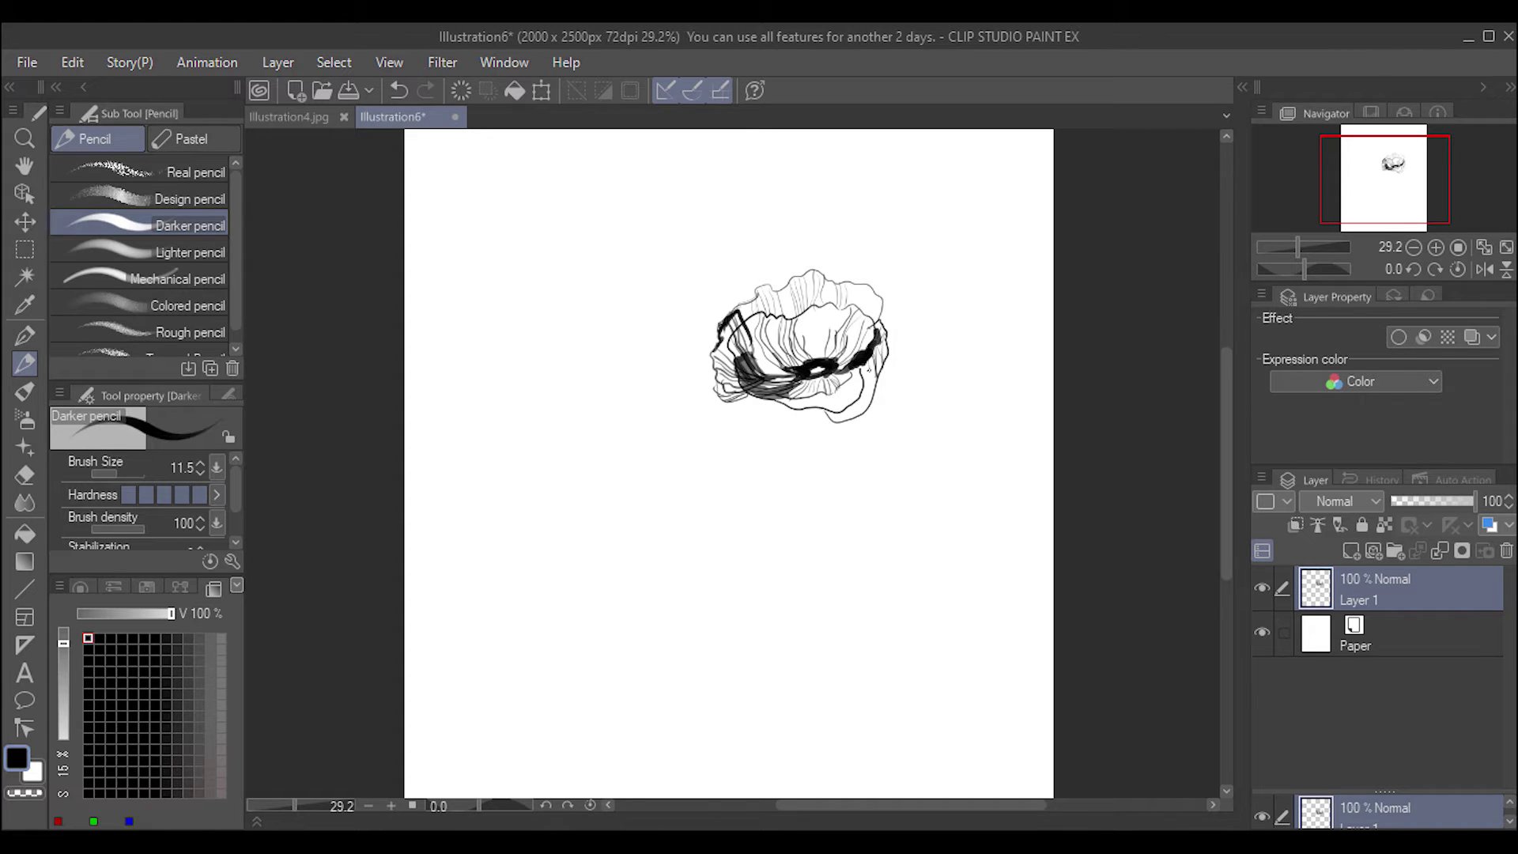
pyautogui.moveTo(871, 366); pyautogui.dragTo(862, 413)
pyautogui.moveTo(716, 309); pyautogui.dragTo(625, 223)
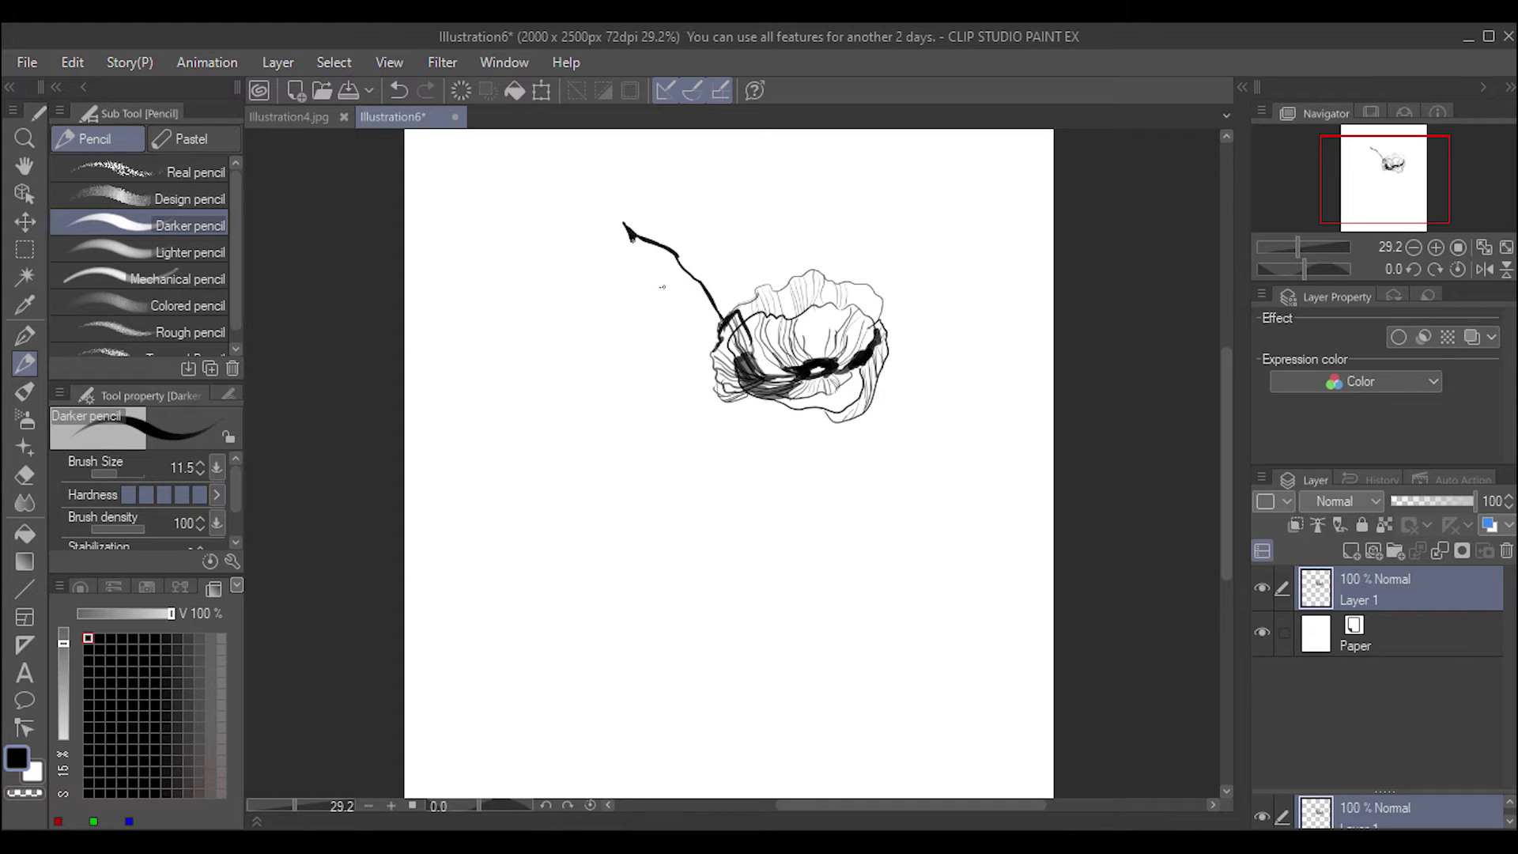
# - Outline and hatch a bud at the upper stem's tip, with a small bubble circle above it
pyautogui.moveTo(699, 282); pyautogui.dragTo(633, 240)
pyautogui.moveTo(633, 241); pyautogui.dragTo(701, 281)
pyautogui.hotkey('ctrl', 'z')
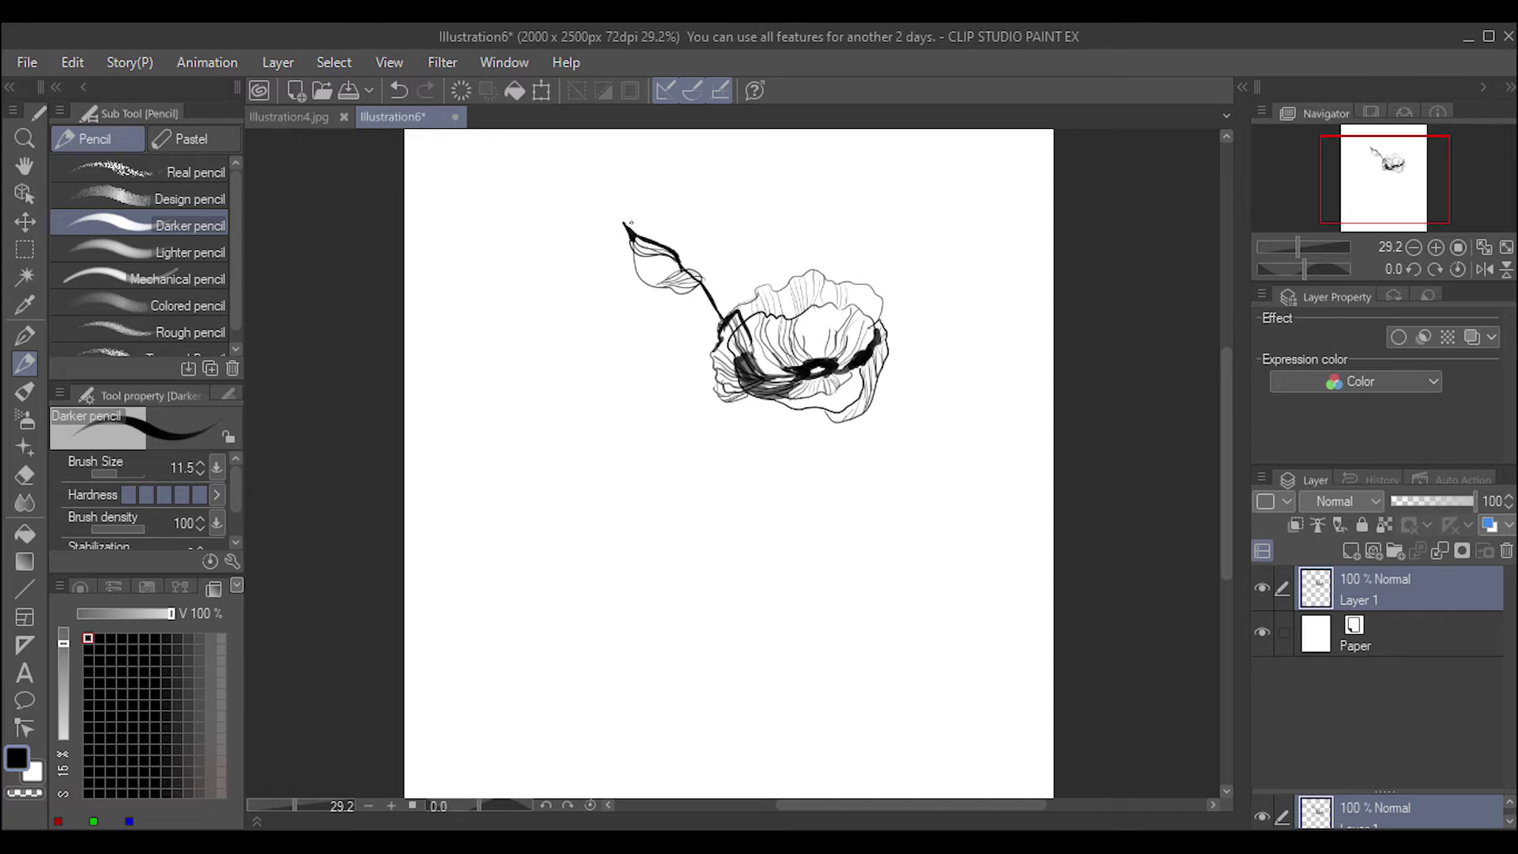
pyautogui.moveTo(648, 219); pyautogui.dragTo(682, 261)
pyautogui.moveTo(647, 223)
pyautogui.mouseDown()
pyautogui.moveTo(692, 214)
pyautogui.moveTo(671, 224)
pyautogui.mouseUp()
pyautogui.moveTo(641, 192); pyautogui.dragTo(673, 168)
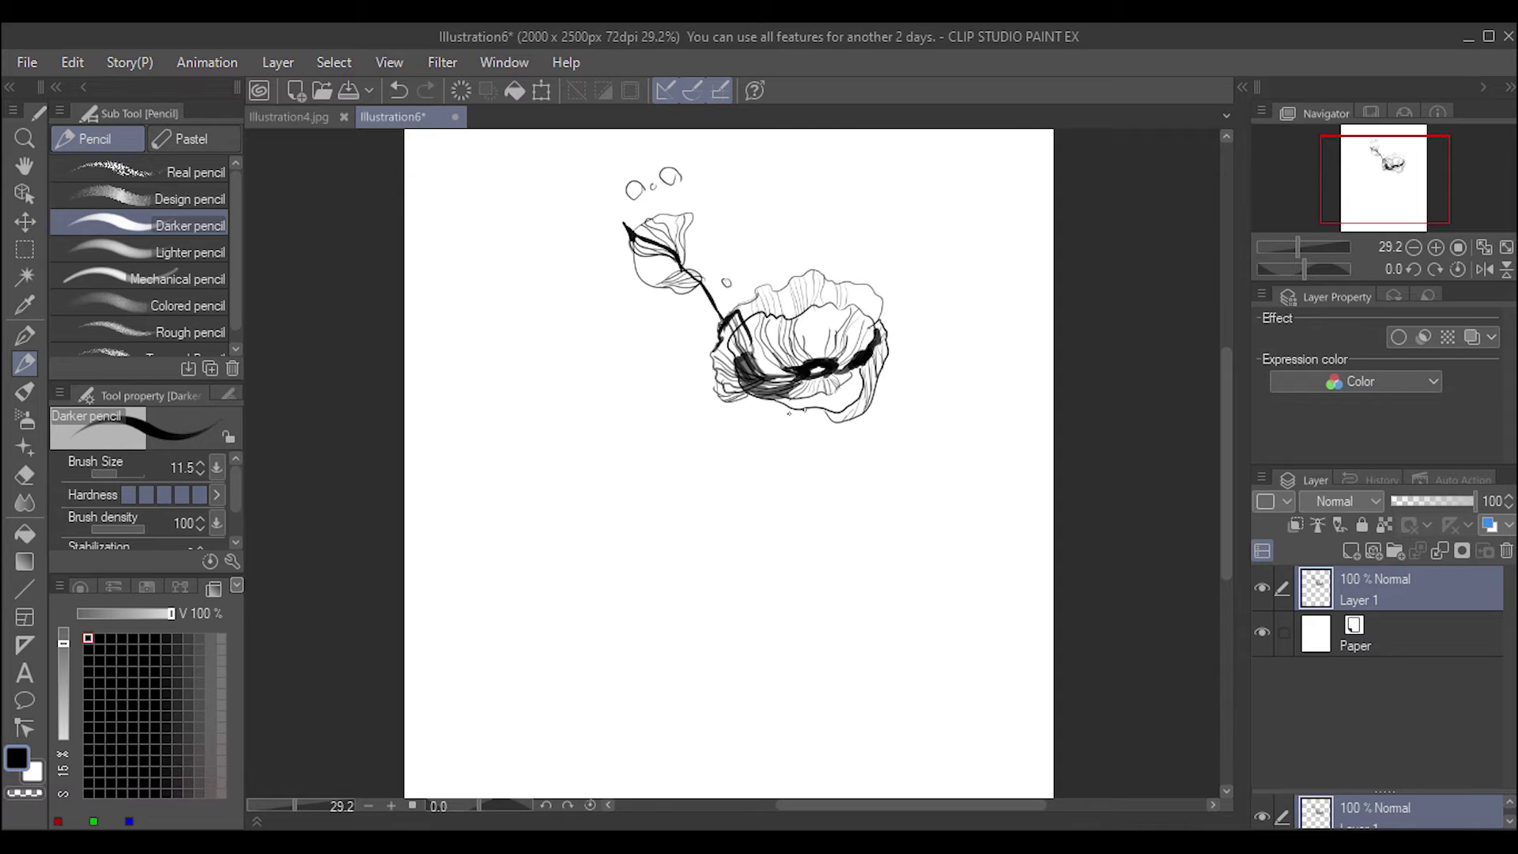
# - Draw the flower's lower edge, start a stem below it, and darken the centre
pyautogui.moveTo(796, 412); pyautogui.dragTo(748, 405)
pyautogui.moveTo(822, 378); pyautogui.dragTo(836, 487)
pyautogui.hotkey('ctrl', 'z')
pyautogui.moveTo(810, 378); pyautogui.dragTo(819, 427)
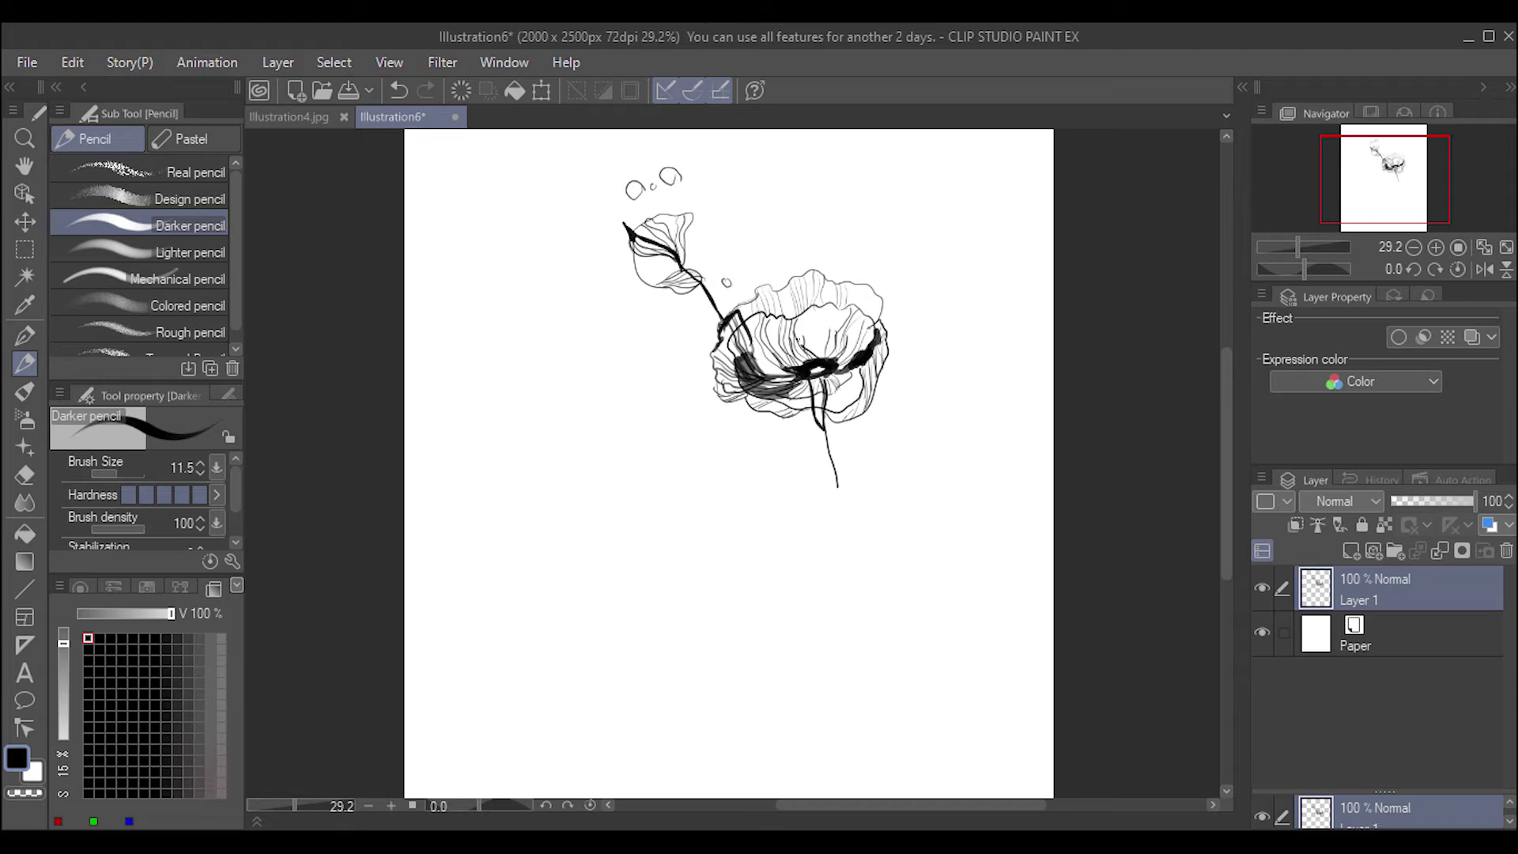
pyautogui.moveTo(812, 360); pyautogui.dragTo(760, 366)
pyautogui.hotkey('ctrl', 'z')
# - Outline the stem and sketch a wavy lower flower outline with a dark spot below
pyautogui.moveTo(761, 413); pyautogui.dragTo(778, 422)
pyautogui.moveTo(817, 489)
pyautogui.mouseDown()
pyautogui.moveTo(783, 421)
pyautogui.moveTo(830, 487)
pyautogui.mouseUp()
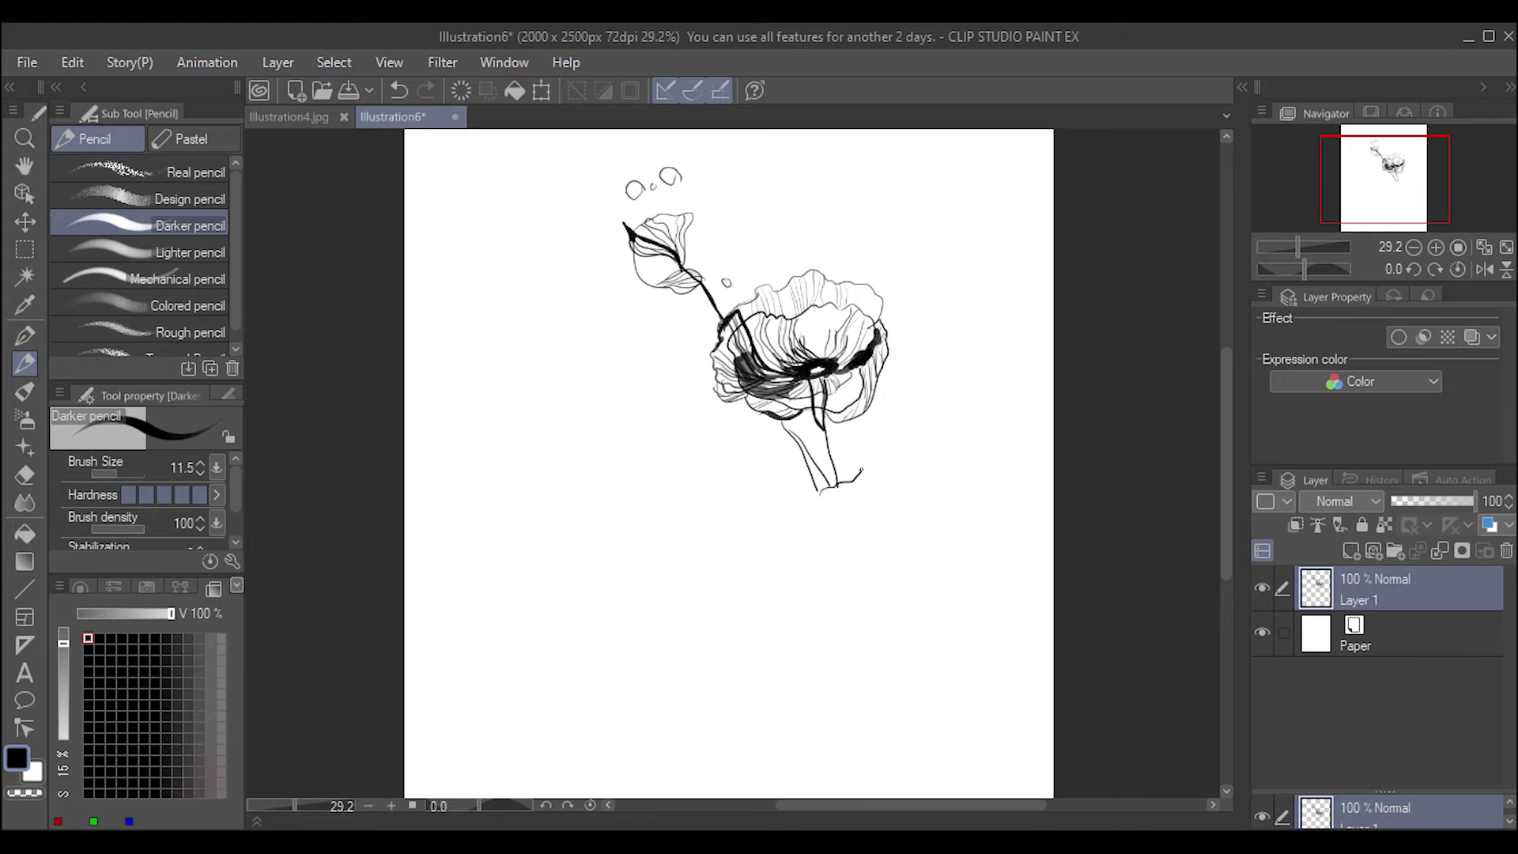
pyautogui.hotkey('ctrl', 'z')
pyautogui.moveTo(876, 474)
pyautogui.mouseDown()
pyautogui.moveTo(906, 475)
pyautogui.moveTo(950, 586)
pyautogui.mouseUp()
pyautogui.moveTo(870, 587); pyautogui.dragTo(882, 594)
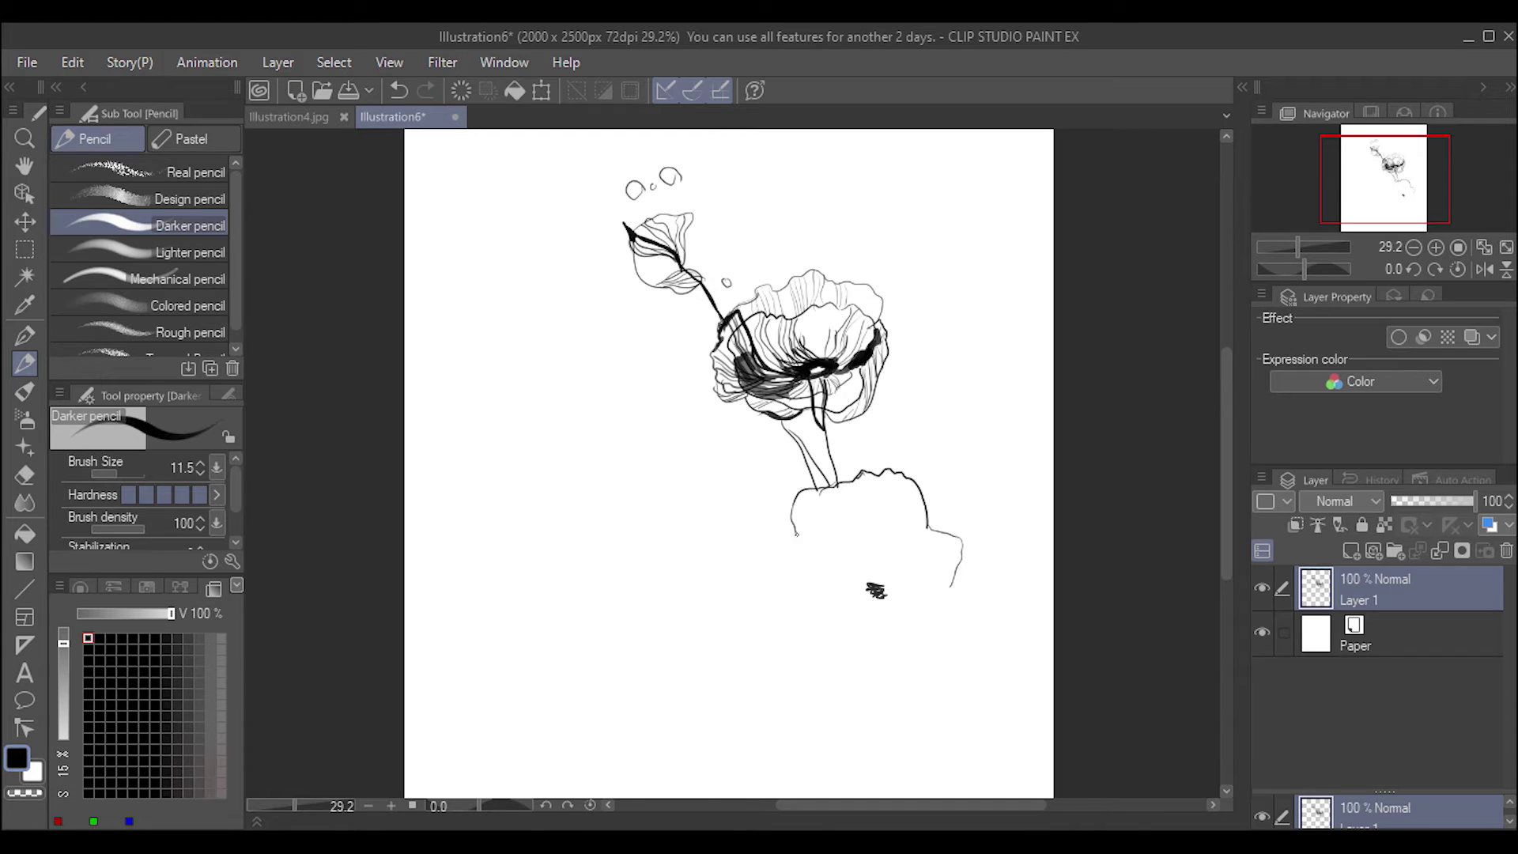
# - Raise brush size to 59.9 and fill a bold black blob below the lower flower outline
pyautogui.hotkey('ctrl', 'z')
pyautogui.hotkey('ctrl', 'z')
pyautogui.click(117, 468)
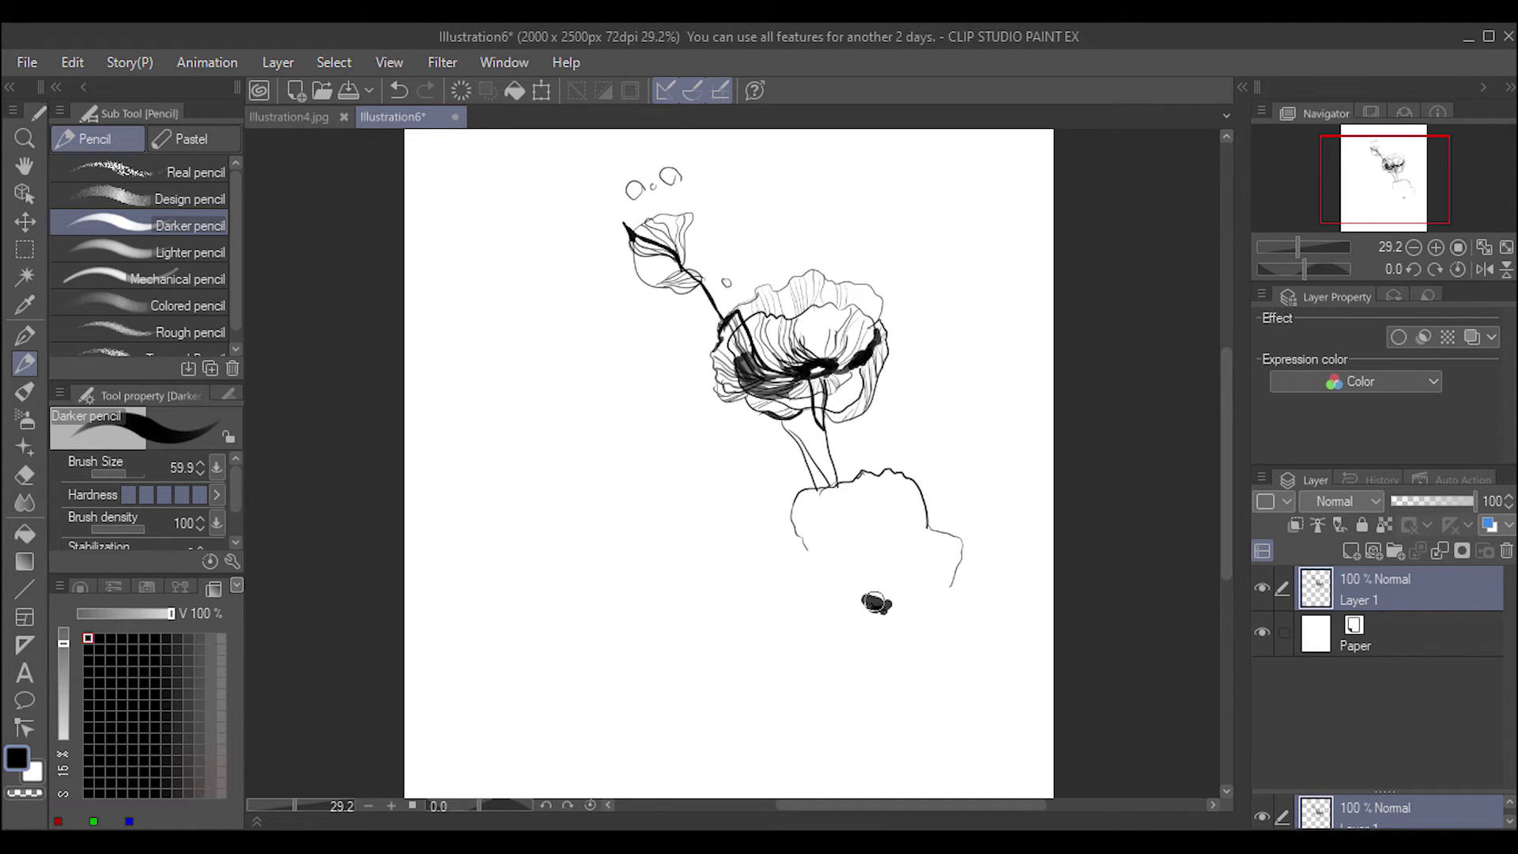
pyautogui.moveTo(874, 601)
pyautogui.mouseDown()
pyautogui.moveTo(939, 602)
pyautogui.moveTo(884, 631)
pyautogui.moveTo(923, 648)
pyautogui.moveTo(940, 607)
pyautogui.moveTo(889, 648)
pyautogui.moveTo(838, 648)
pyautogui.moveTo(926, 625)
pyautogui.moveTo(889, 648)
pyautogui.mouseUp()
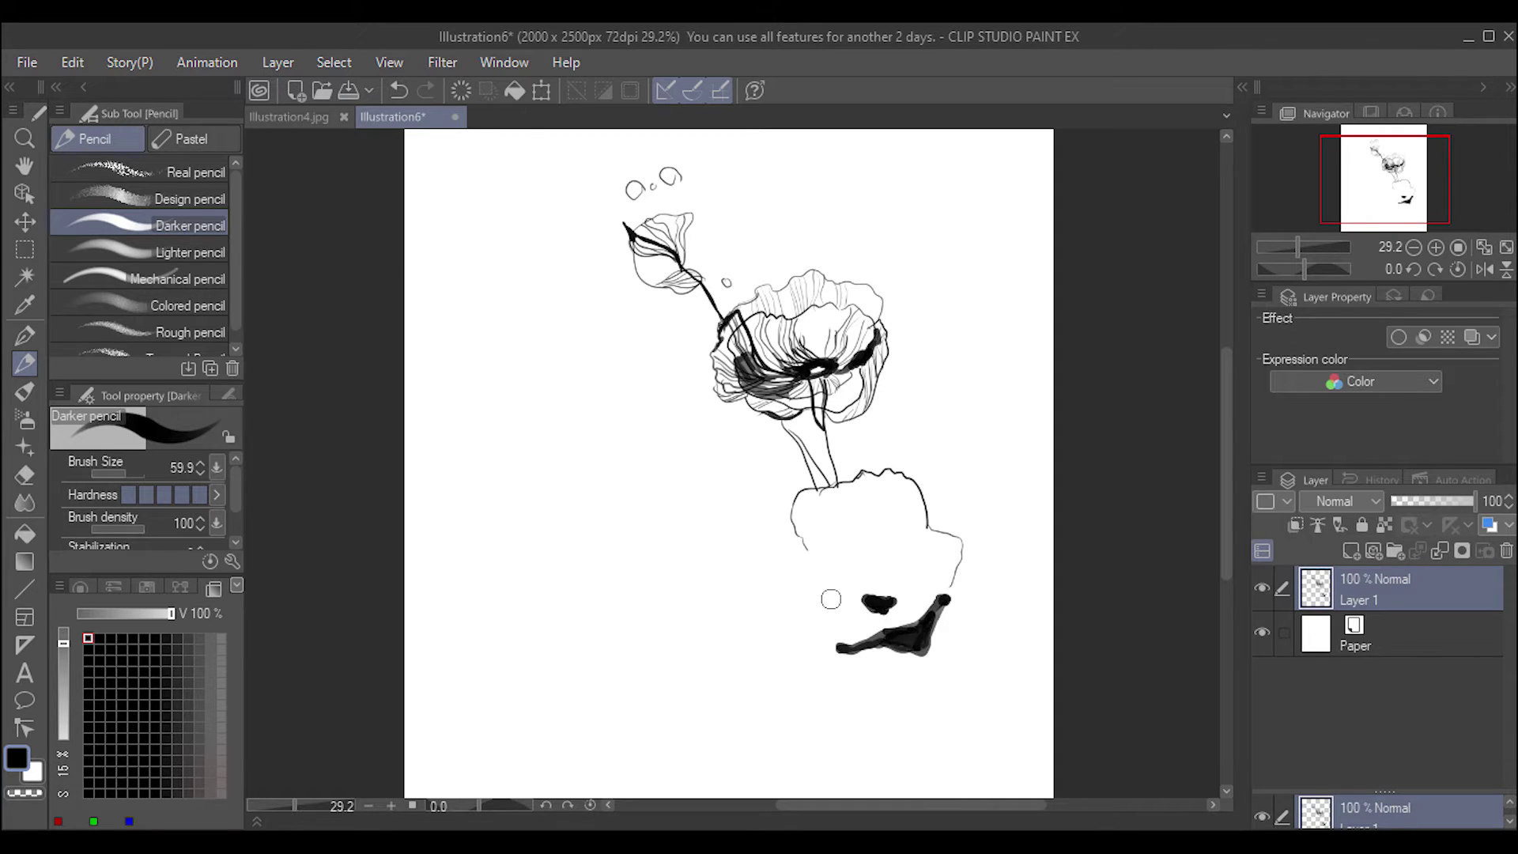
# - With a finer brush, outline the lower flower's left side and draw its petal lines
pyautogui.click(117, 465)
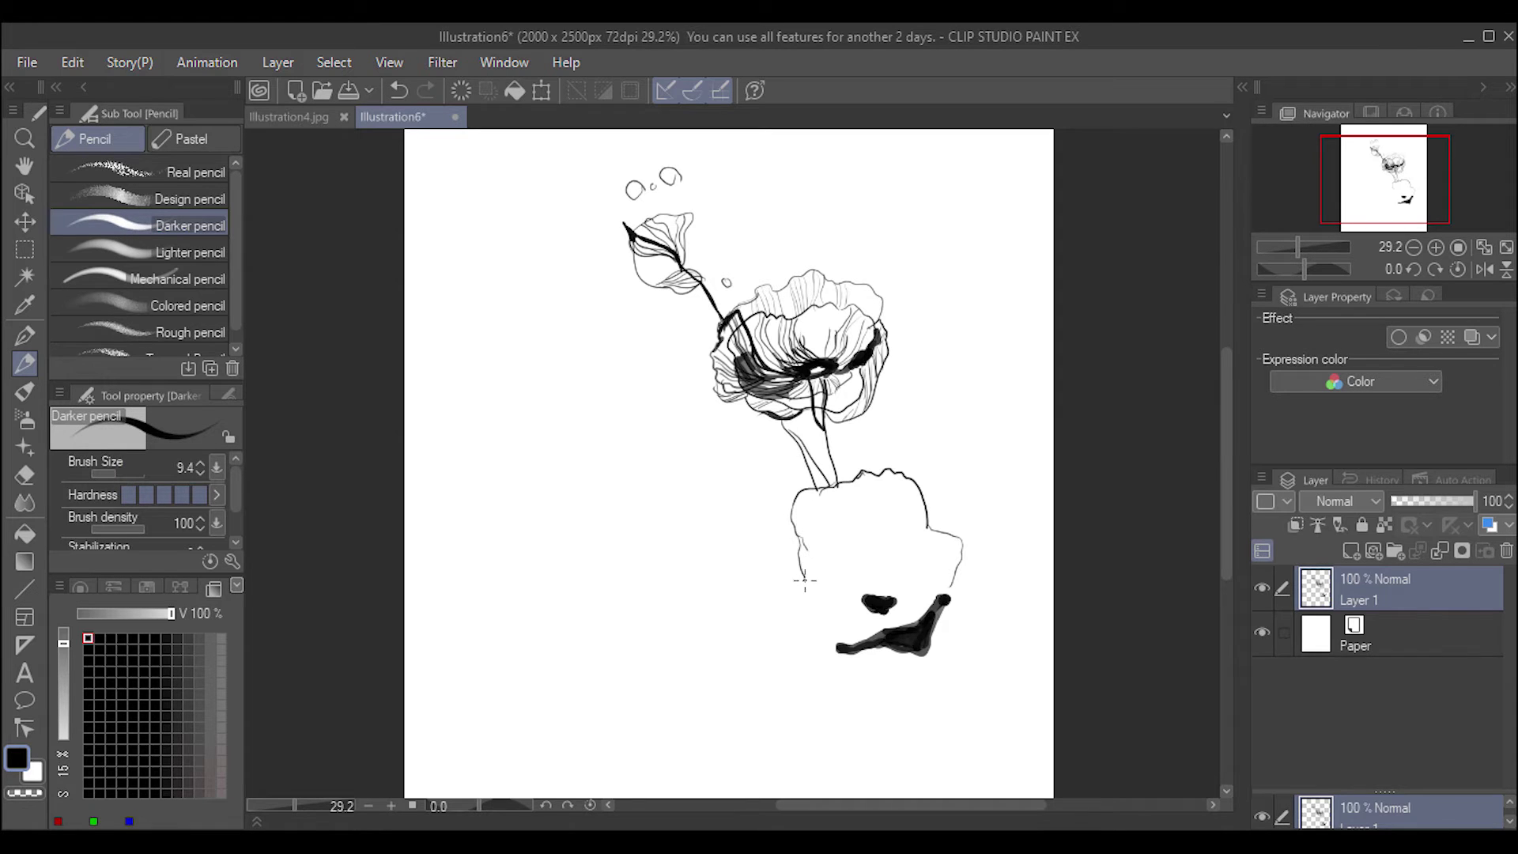
pyautogui.moveTo(798, 553)
pyautogui.mouseDown()
pyautogui.moveTo(834, 649)
pyautogui.moveTo(807, 574)
pyautogui.moveTo(897, 598)
pyautogui.moveTo(862, 593)
pyautogui.moveTo(878, 601)
pyautogui.moveTo(892, 576)
pyautogui.mouseUp()
pyautogui.moveTo(861, 603)
pyautogui.mouseDown()
pyautogui.moveTo(839, 578)
pyautogui.moveTo(823, 486)
pyautogui.moveTo(827, 558)
pyautogui.moveTo(825, 513)
pyautogui.moveTo(805, 504)
pyautogui.mouseUp()
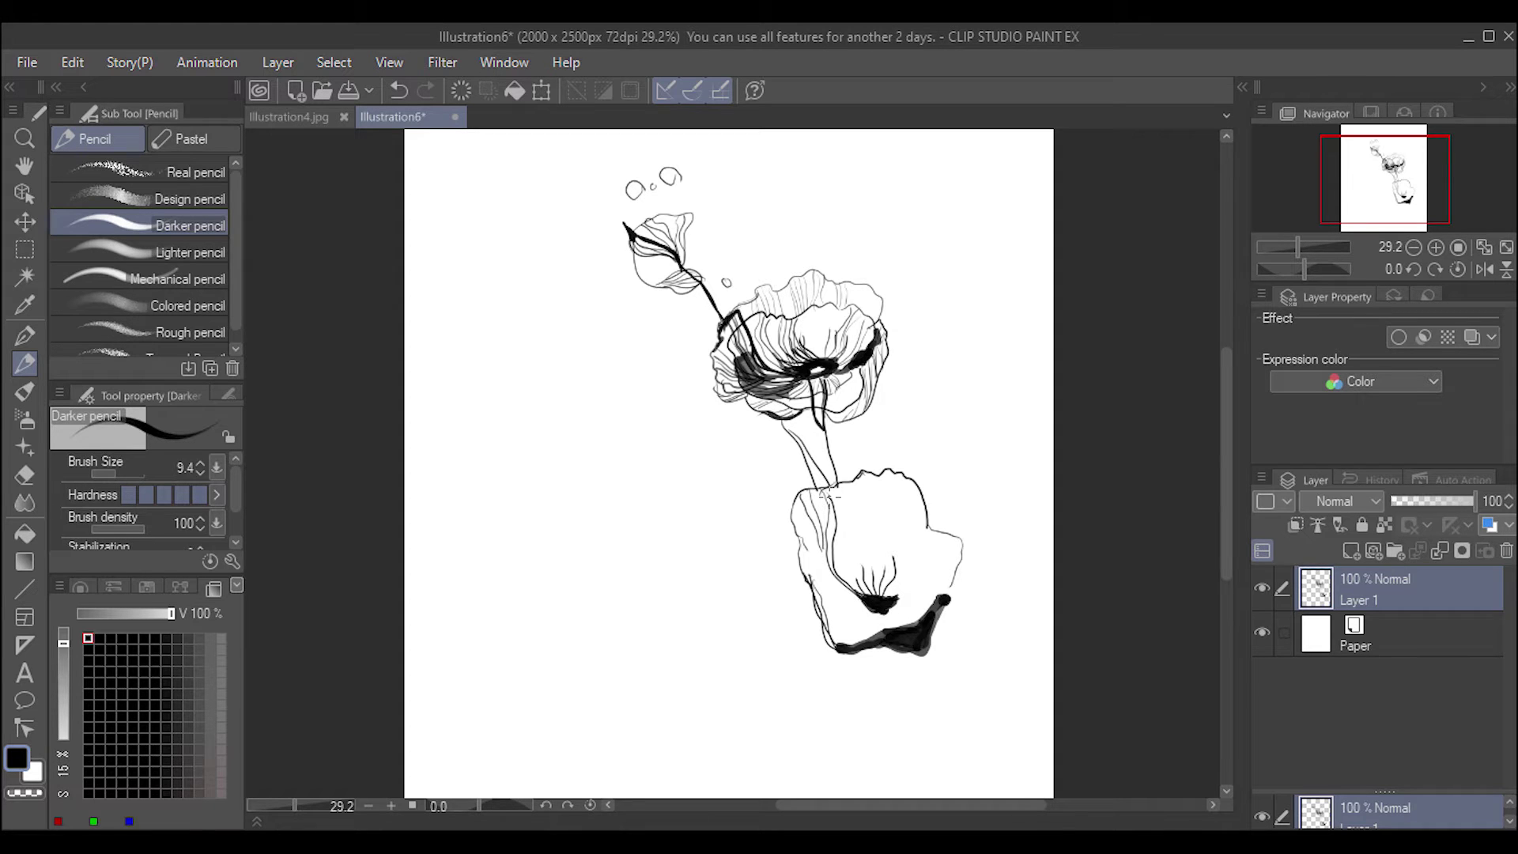
pyautogui.moveTo(826, 493); pyautogui.dragTo(803, 495)
pyautogui.moveTo(821, 529); pyautogui.dragTo(829, 550)
# - Add vein lines inside the lower petal and thicken its right edge
pyautogui.moveTo(849, 476); pyautogui.dragTo(868, 599)
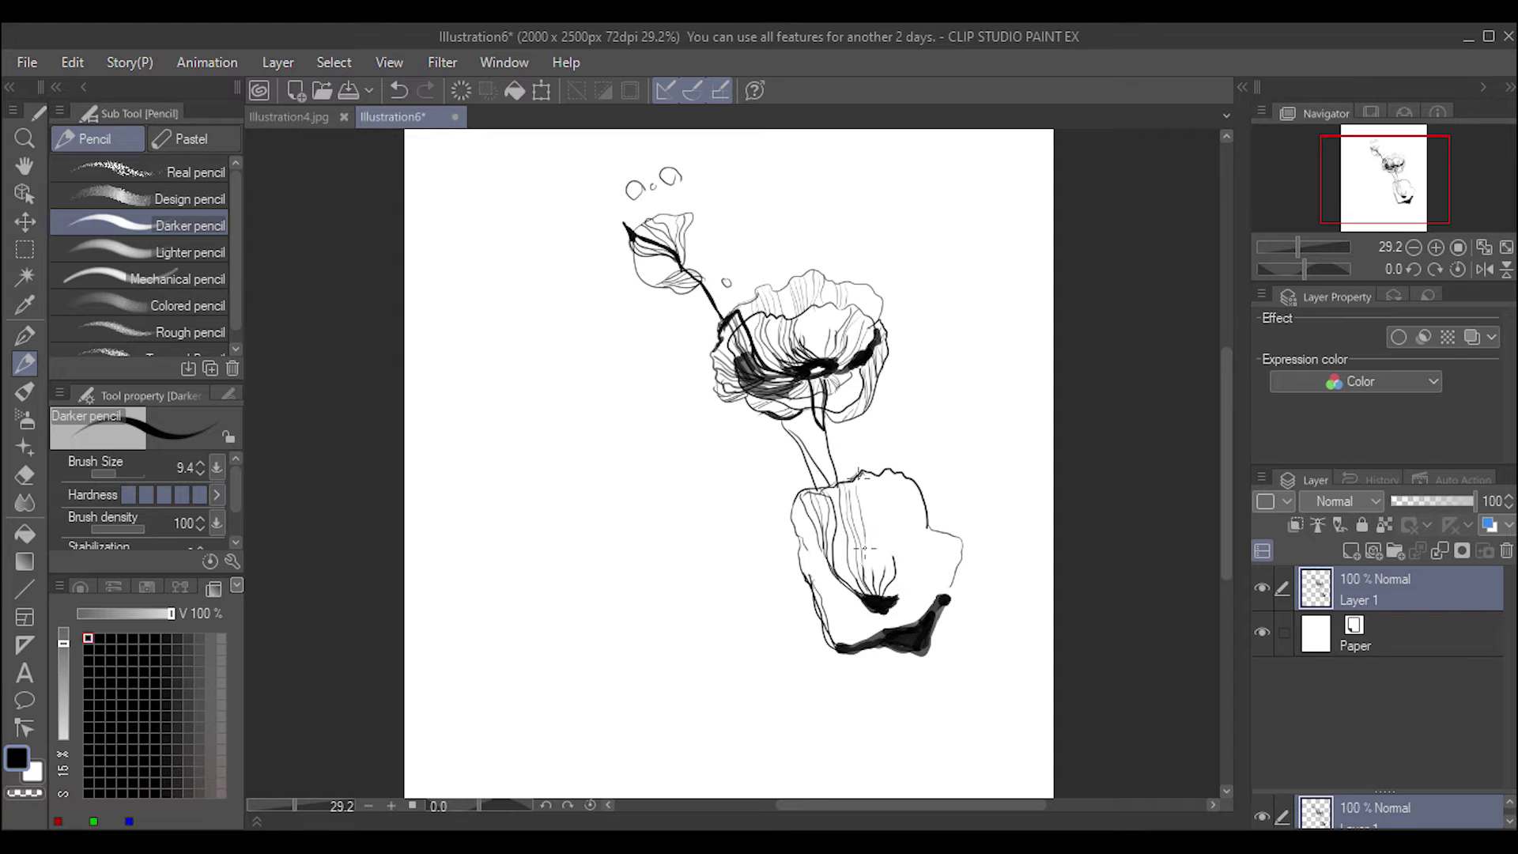
pyautogui.moveTo(856, 482); pyautogui.dragTo(870, 595)
pyautogui.moveTo(891, 479)
pyautogui.mouseDown()
pyautogui.moveTo(887, 586)
pyautogui.moveTo(921, 579)
pyautogui.moveTo(929, 498)
pyautogui.moveTo(949, 534)
pyautogui.moveTo(945, 510)
pyautogui.moveTo(898, 472)
pyautogui.moveTo(854, 475)
pyautogui.moveTo(872, 464)
pyautogui.moveTo(936, 514)
pyautogui.mouseUp()
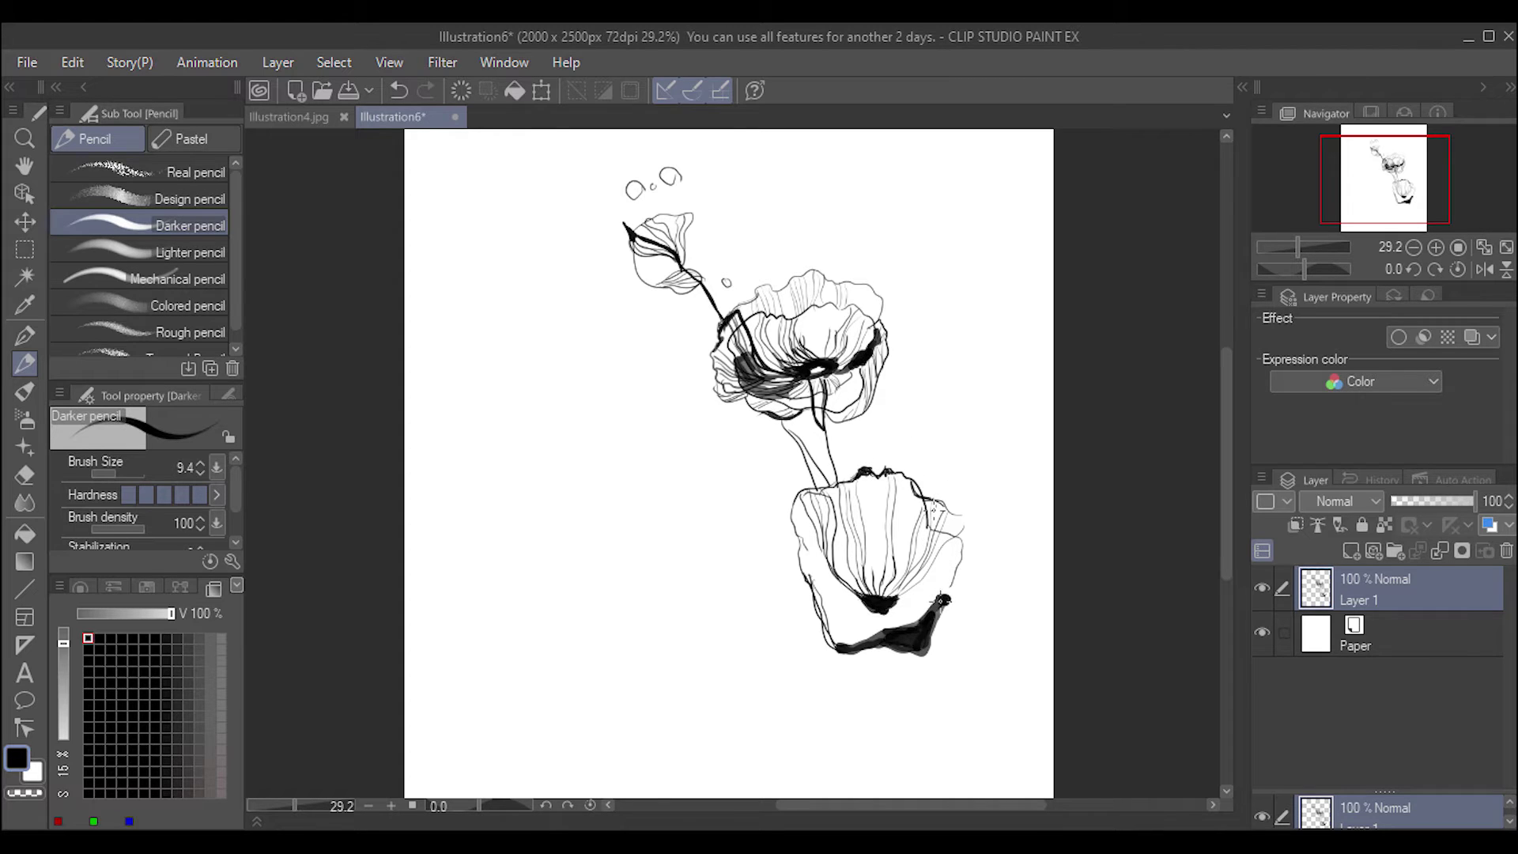
pyautogui.moveTo(942, 601)
pyautogui.mouseDown()
pyautogui.moveTo(951, 578)
pyautogui.moveTo(949, 595)
pyautogui.mouseUp()
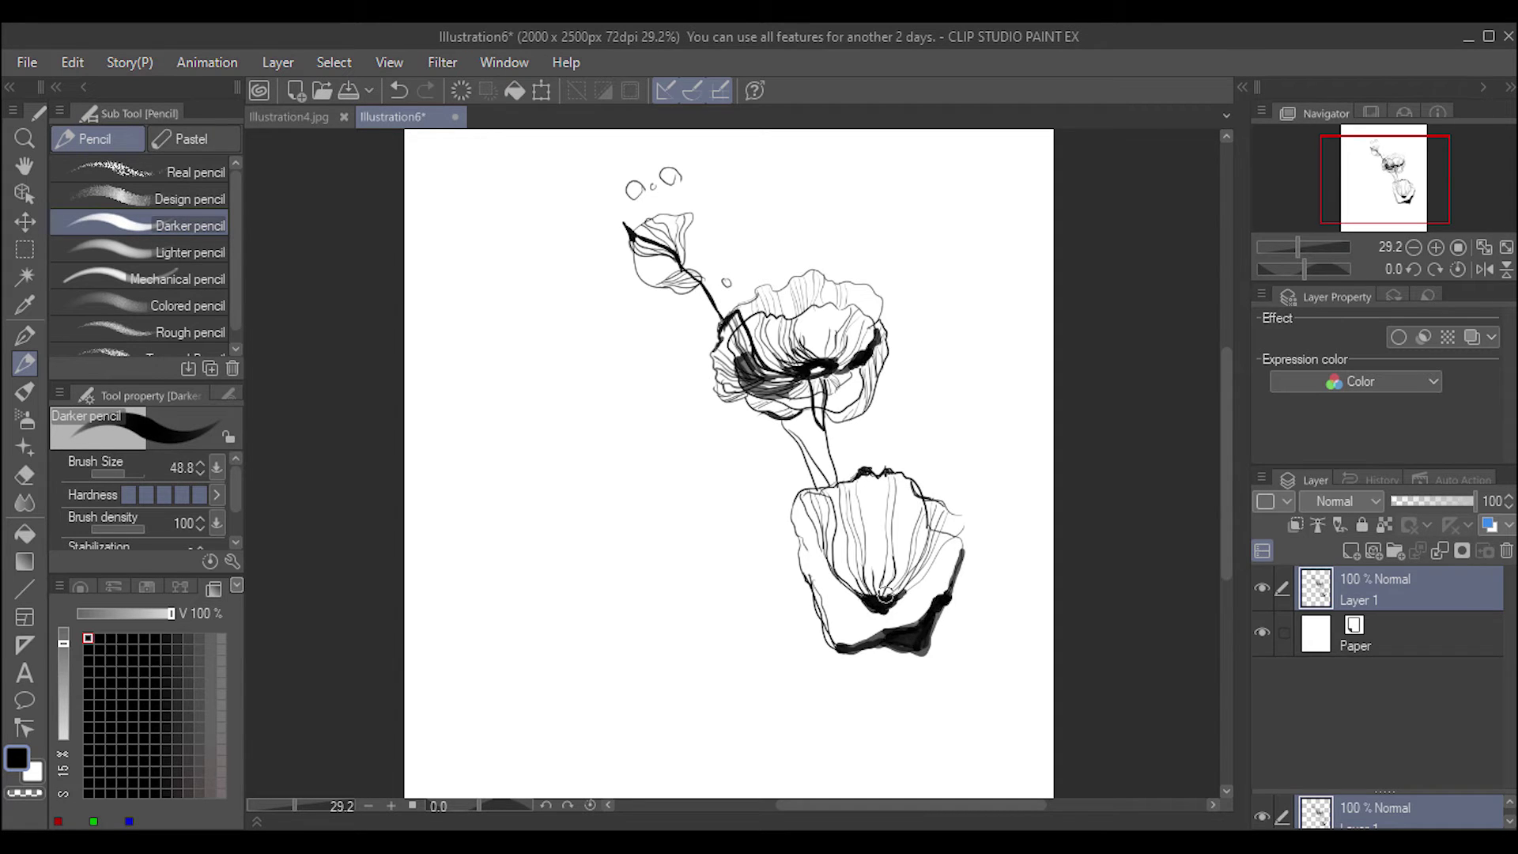
# - At a medium brush size, darken the lower flower's centre and stroke its left petals
pyautogui.moveTo(127, 473); pyautogui.dragTo(119, 473)
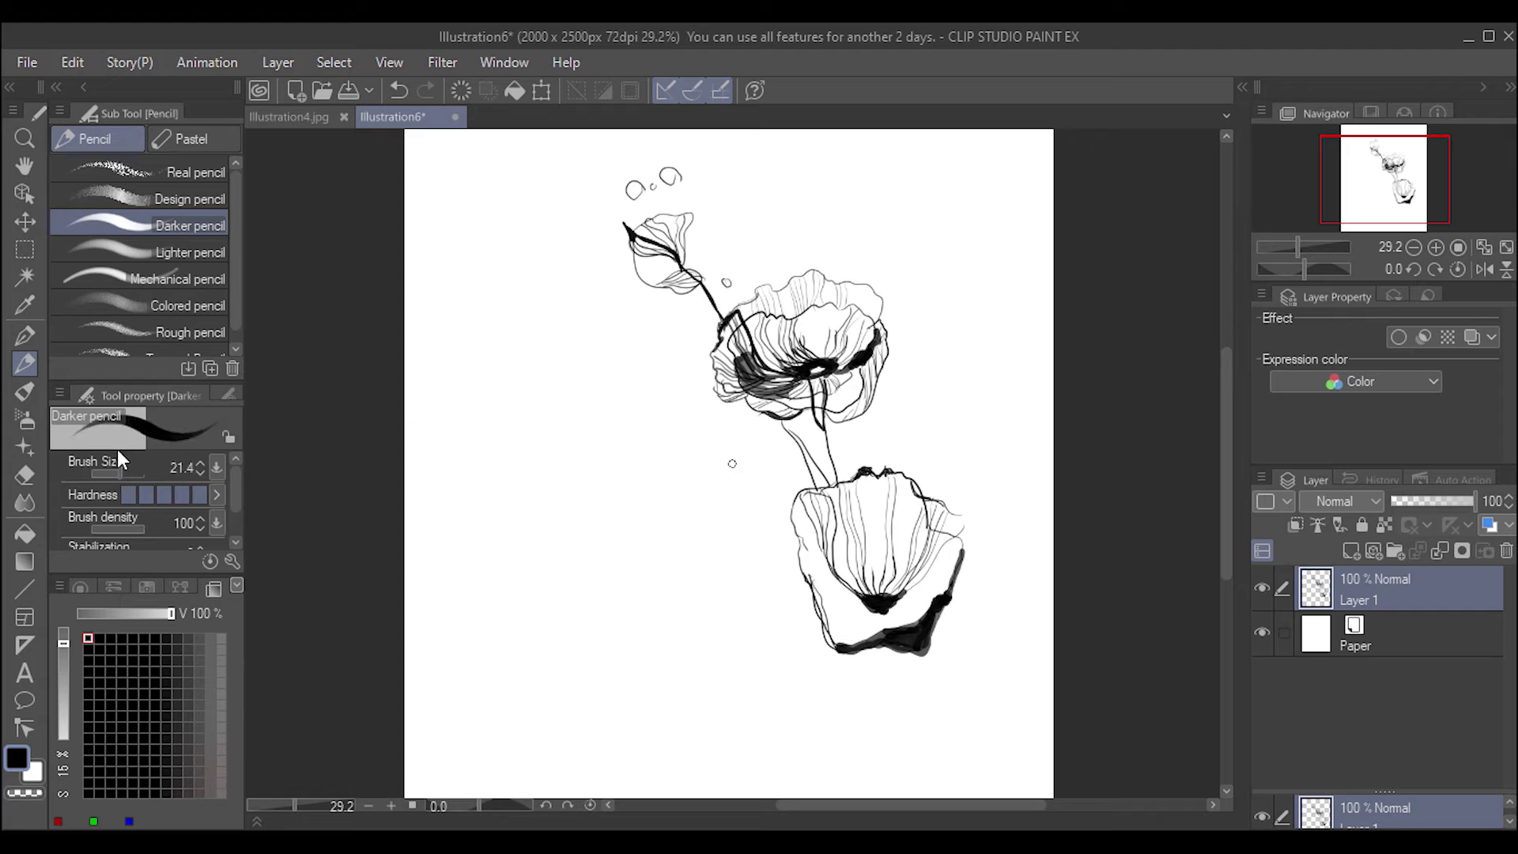
pyautogui.click(117, 471)
pyautogui.click(119, 473)
pyautogui.moveTo(873, 550)
pyautogui.mouseDown()
pyautogui.moveTo(878, 599)
pyautogui.moveTo(866, 590)
pyautogui.mouseUp()
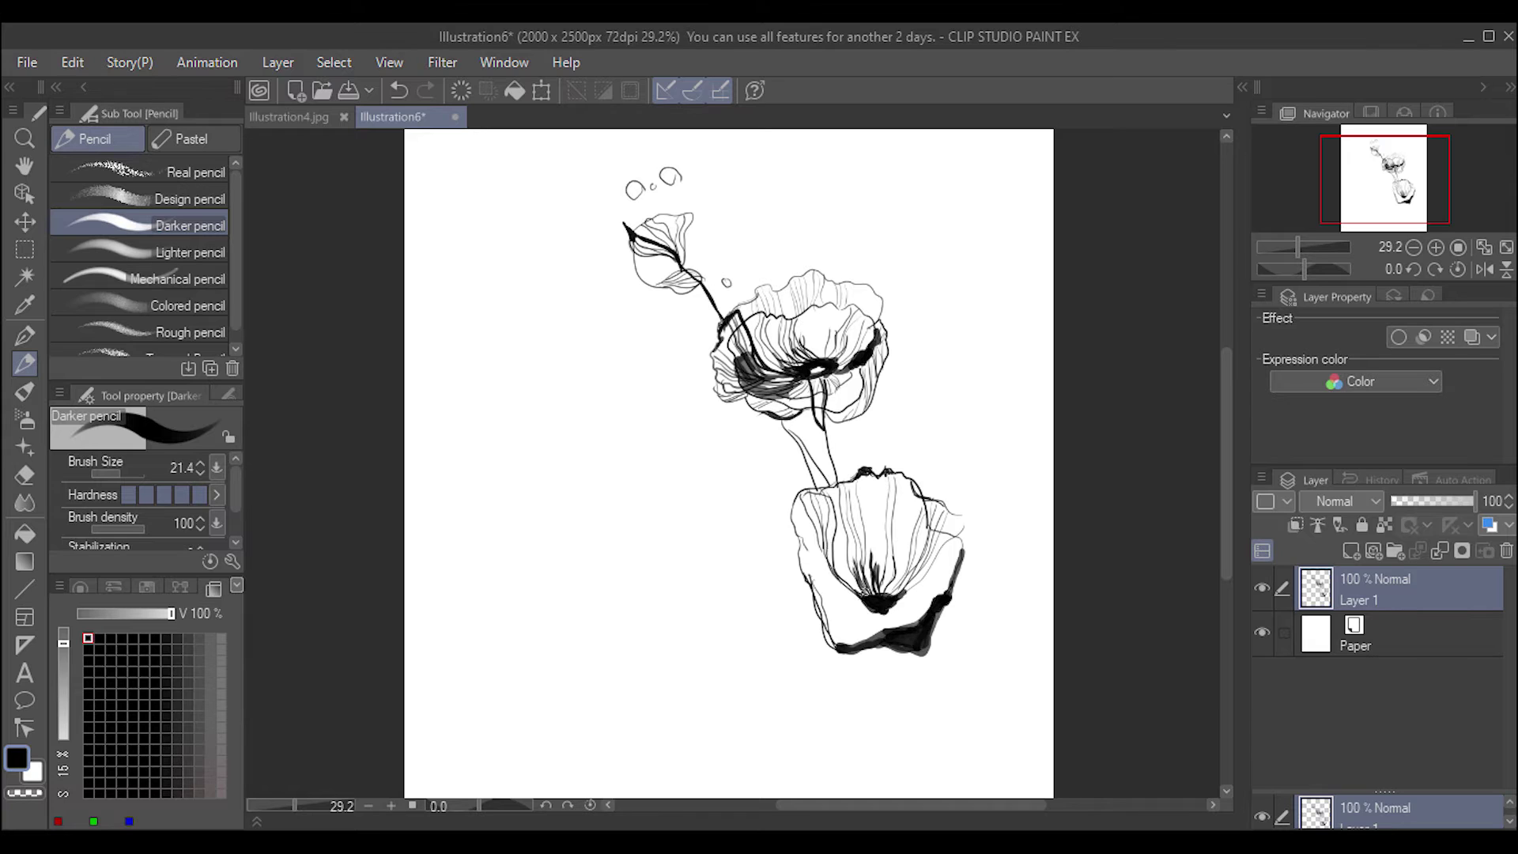
pyautogui.moveTo(836, 511)
pyautogui.mouseDown()
pyautogui.moveTo(827, 568)
pyautogui.moveTo(826, 555)
pyautogui.mouseUp()
pyautogui.moveTo(861, 603)
pyautogui.mouseDown()
pyautogui.moveTo(800, 587)
pyautogui.moveTo(829, 587)
pyautogui.moveTo(804, 585)
pyautogui.moveTo(820, 573)
pyautogui.moveTo(797, 538)
pyautogui.mouseUp()
pyautogui.moveTo(856, 595); pyautogui.dragTo(815, 570)
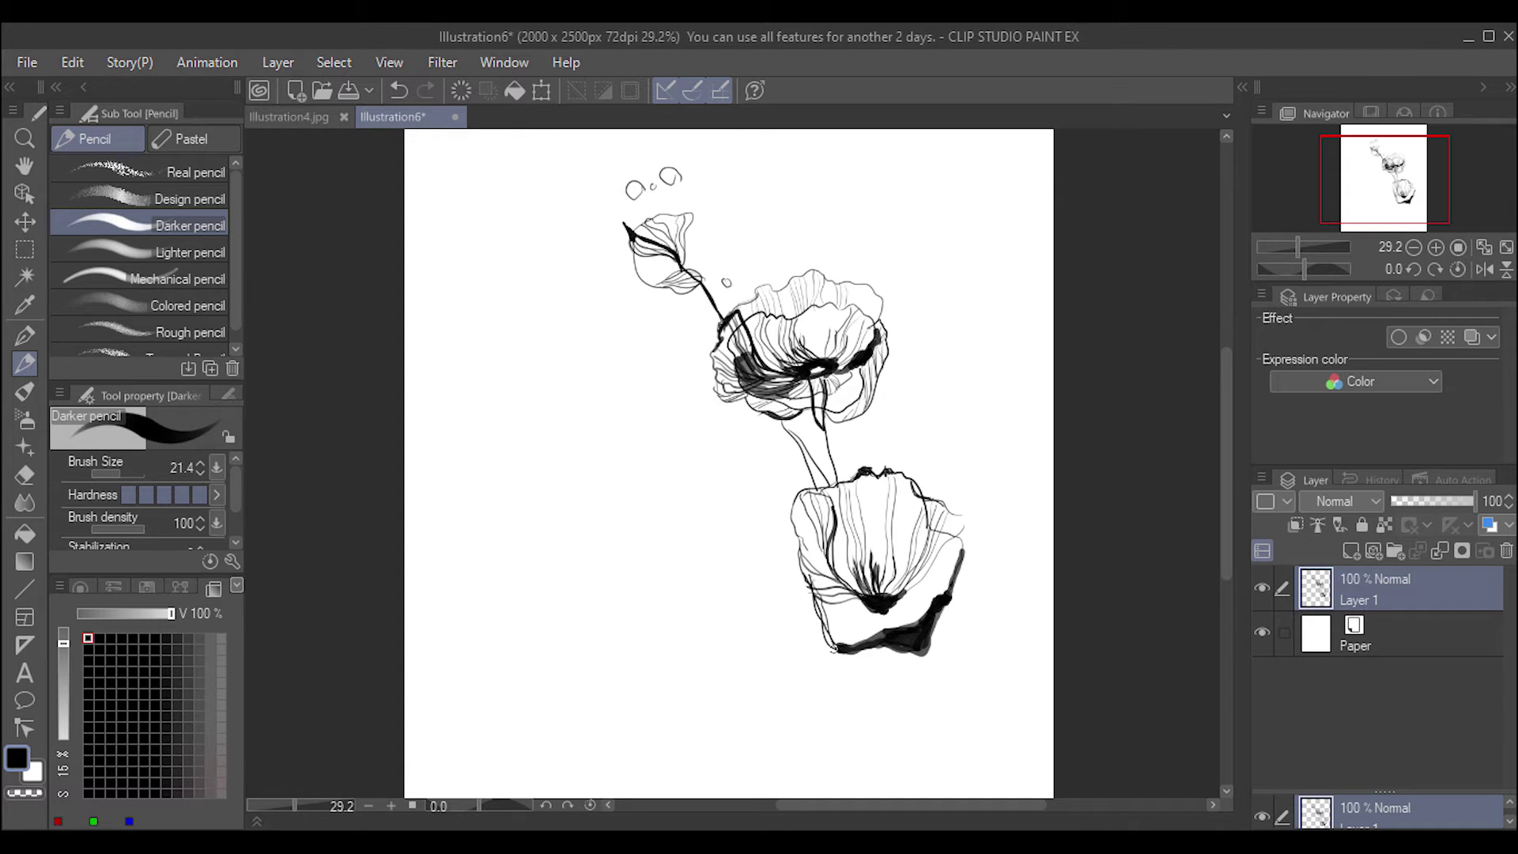
pyautogui.moveTo(837, 632)
pyautogui.mouseDown()
pyautogui.moveTo(826, 653)
pyautogui.moveTo(885, 632)
pyautogui.moveTo(880, 608)
pyautogui.moveTo(922, 622)
pyautogui.moveTo(879, 596)
pyautogui.moveTo(889, 624)
pyautogui.moveTo(838, 625)
pyautogui.mouseUp()
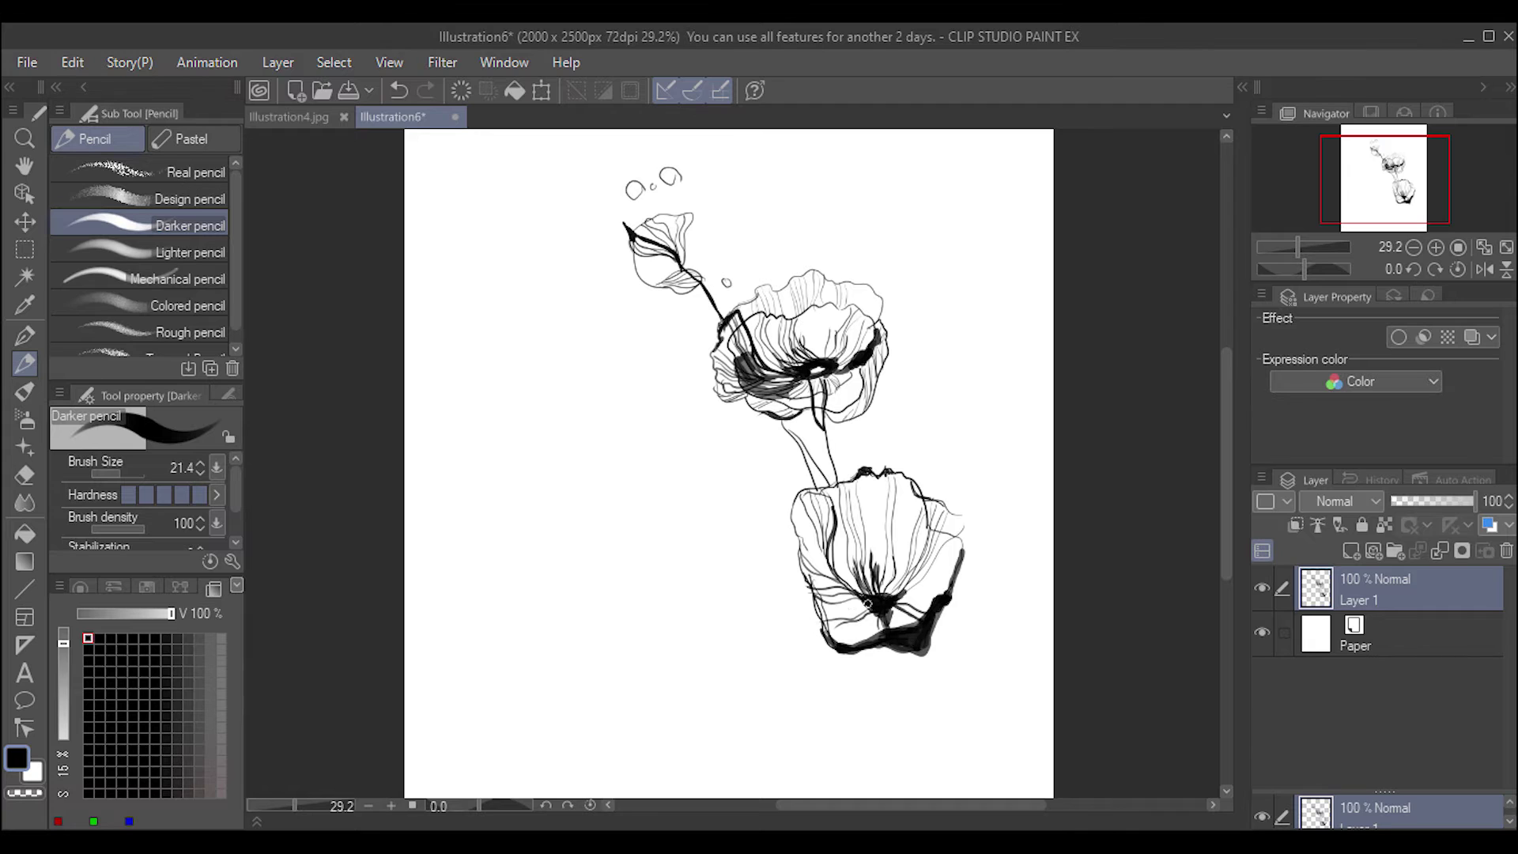
# - Darken the lower flower's top-left and right edges and draw thin stems down from its base
pyautogui.moveTo(884, 594); pyautogui.dragTo(825, 605)
pyautogui.moveTo(832, 486); pyautogui.dragTo(797, 492)
pyautogui.moveTo(965, 561); pyautogui.dragTo(950, 607)
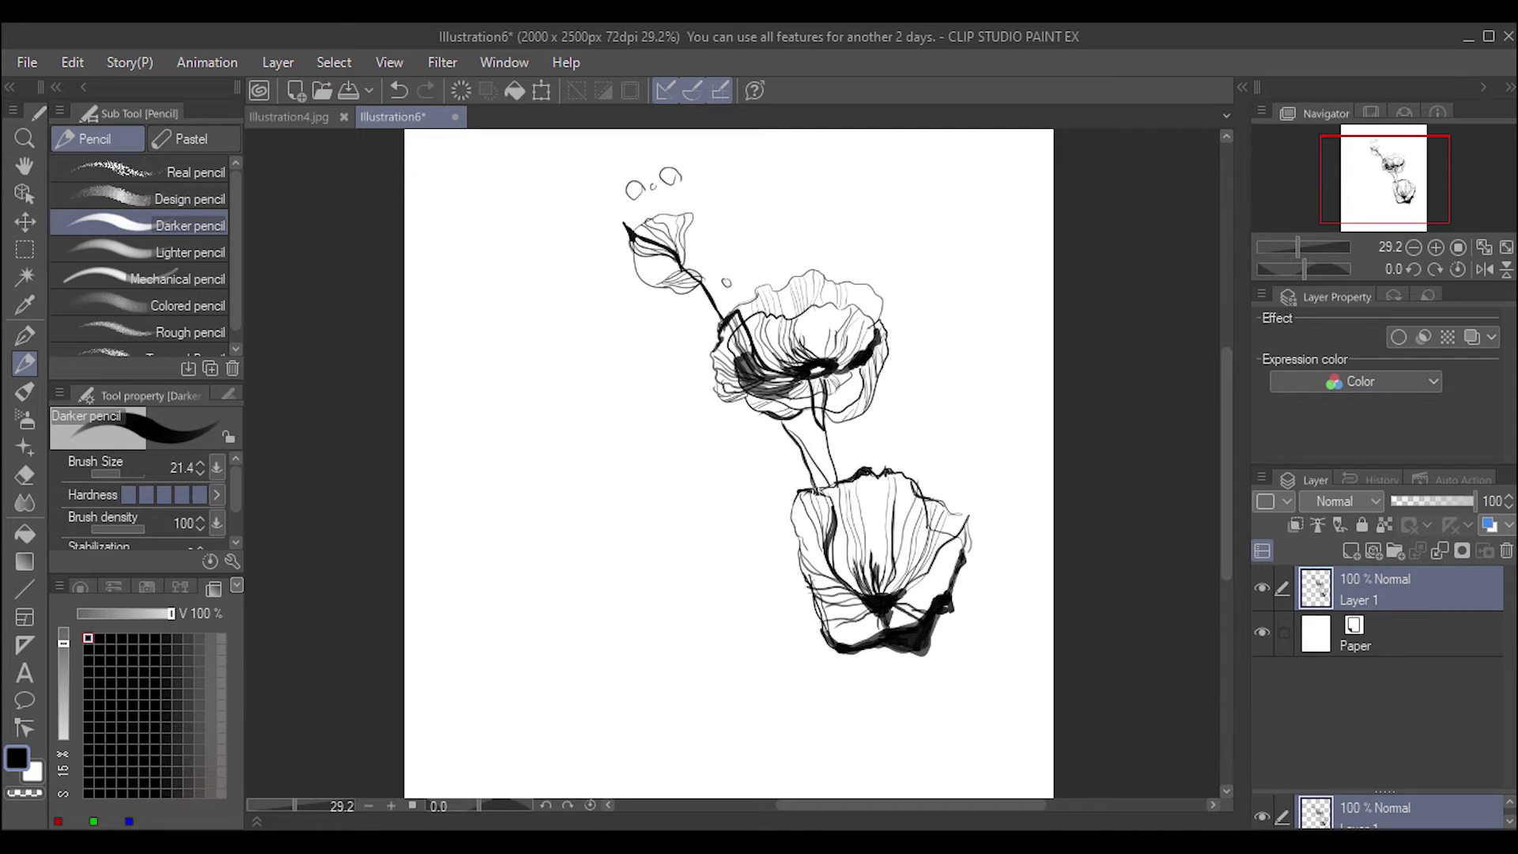
pyautogui.moveTo(797, 492); pyautogui.dragTo(829, 486)
pyautogui.moveTo(895, 647); pyautogui.dragTo(867, 756)
pyautogui.moveTo(892, 645); pyautogui.dragTo(860, 778)
pyautogui.moveTo(853, 653); pyautogui.dragTo(862, 777)
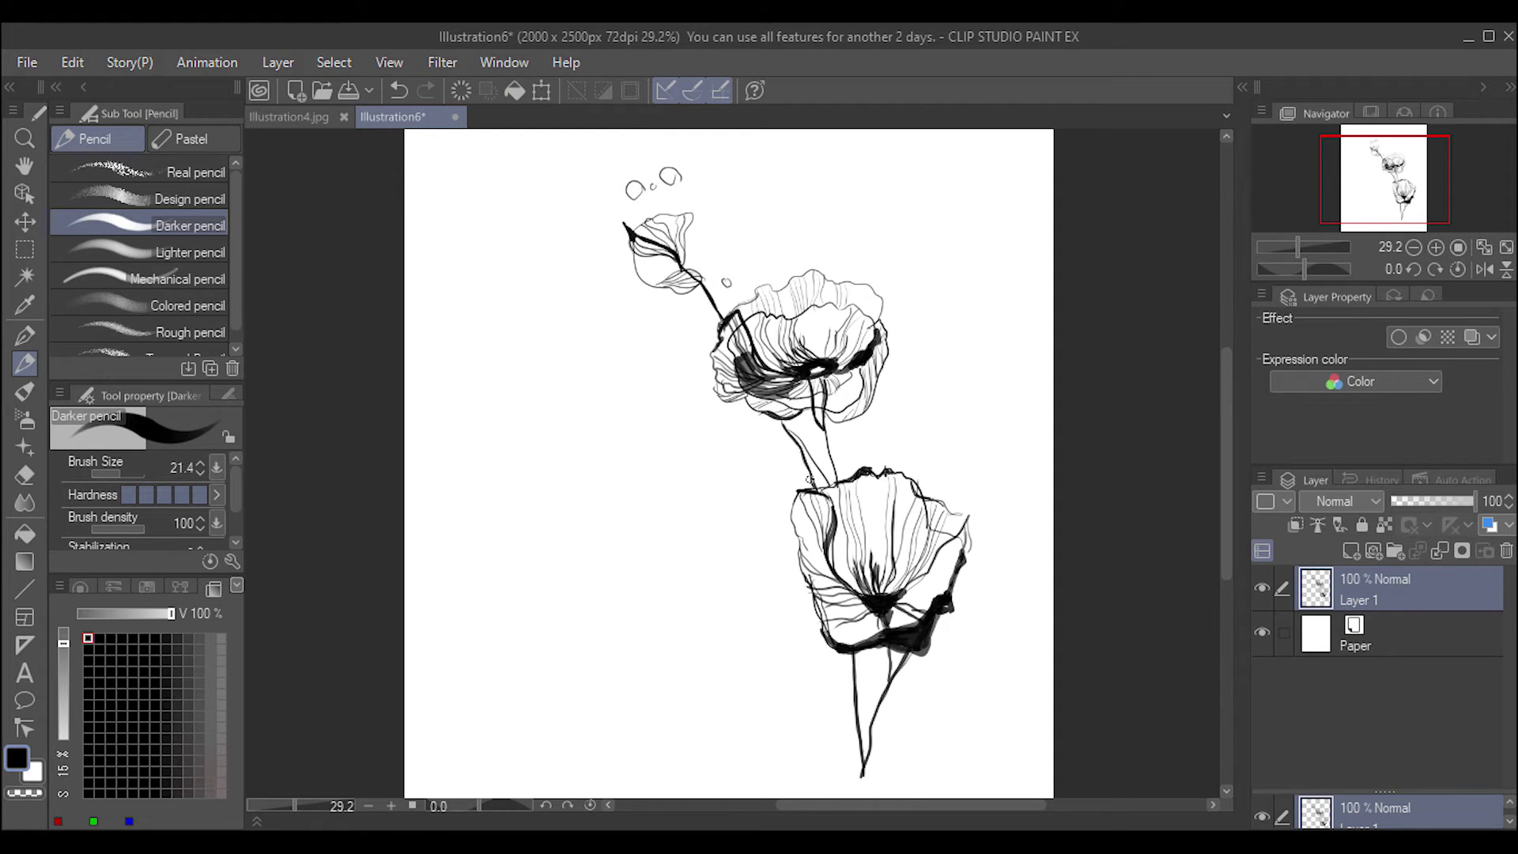
# - Outline a curling leaf from the lower stem up to its tip and hatch its lower part
pyautogui.moveTo(1224, 407); pyautogui.dragTo(1221, 445)
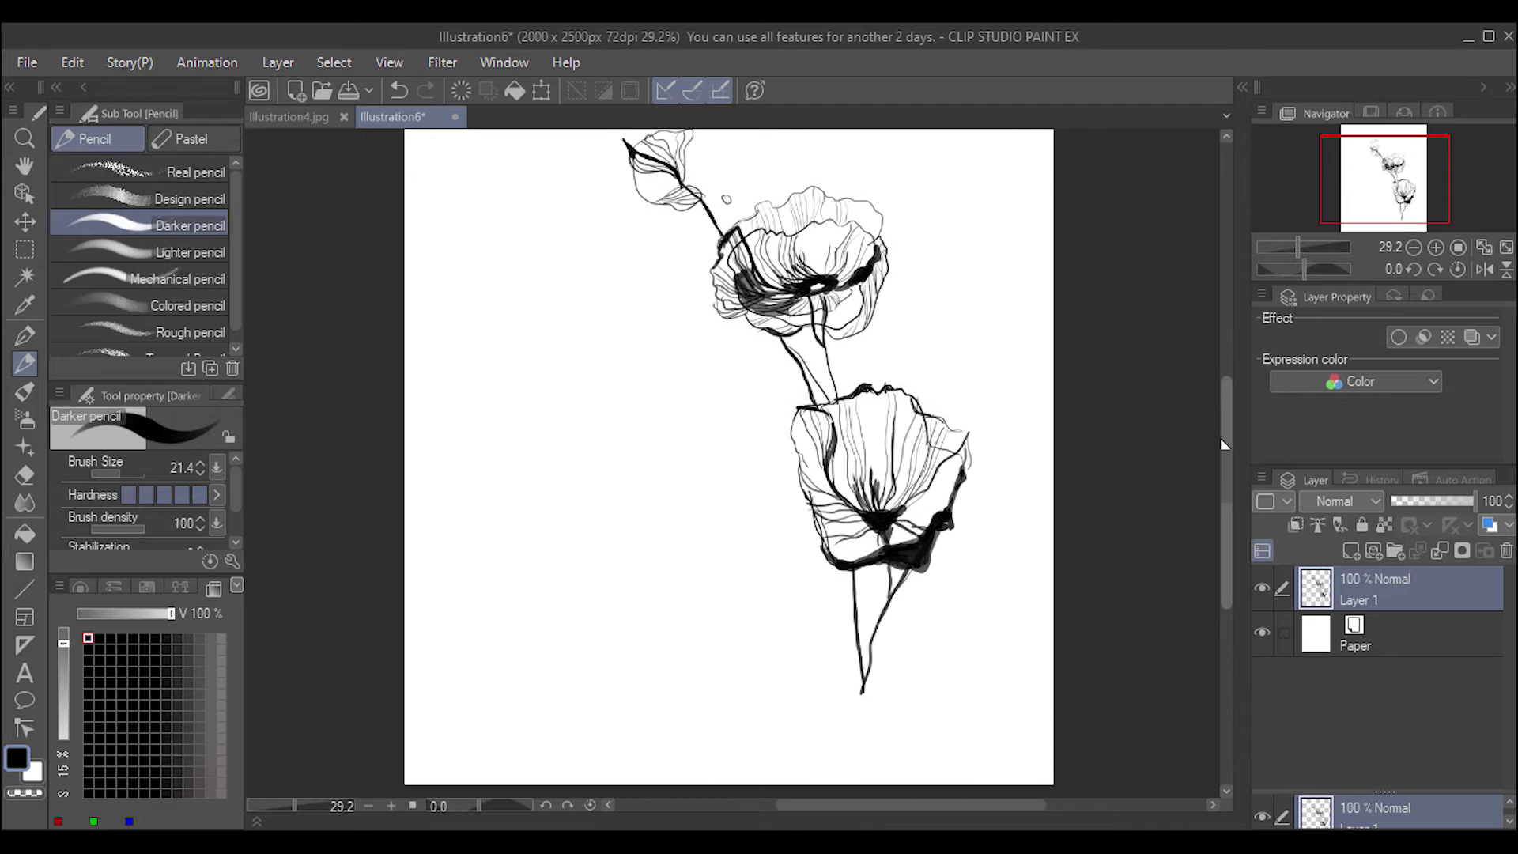
pyautogui.scroll(-2, 1220, 445)
pyautogui.scroll(3, 1221, 444)
pyautogui.scroll(2, 1186, 427)
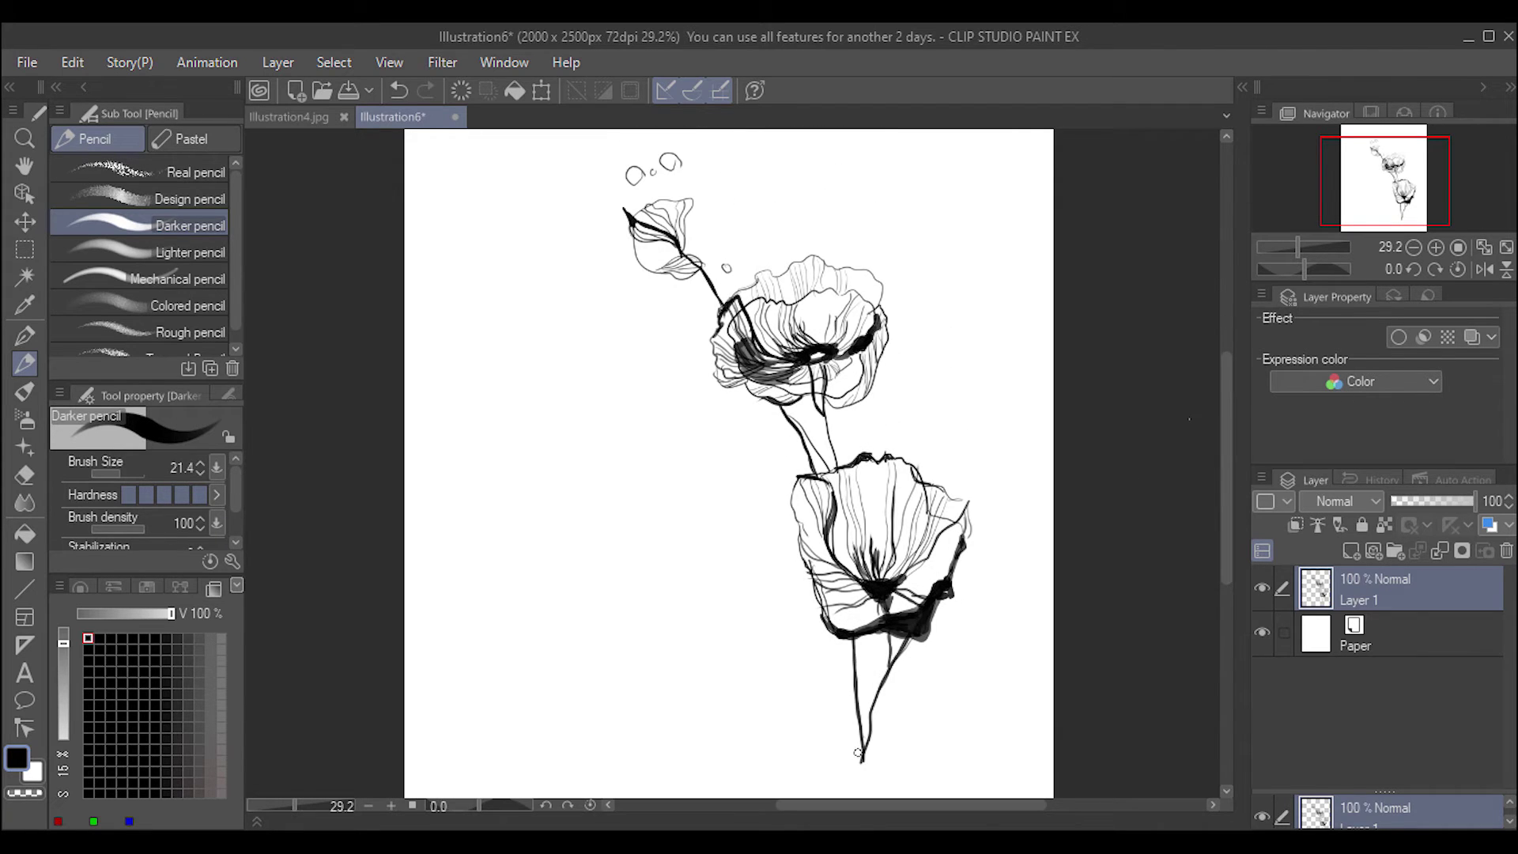
pyautogui.moveTo(839, 763); pyautogui.dragTo(791, 698)
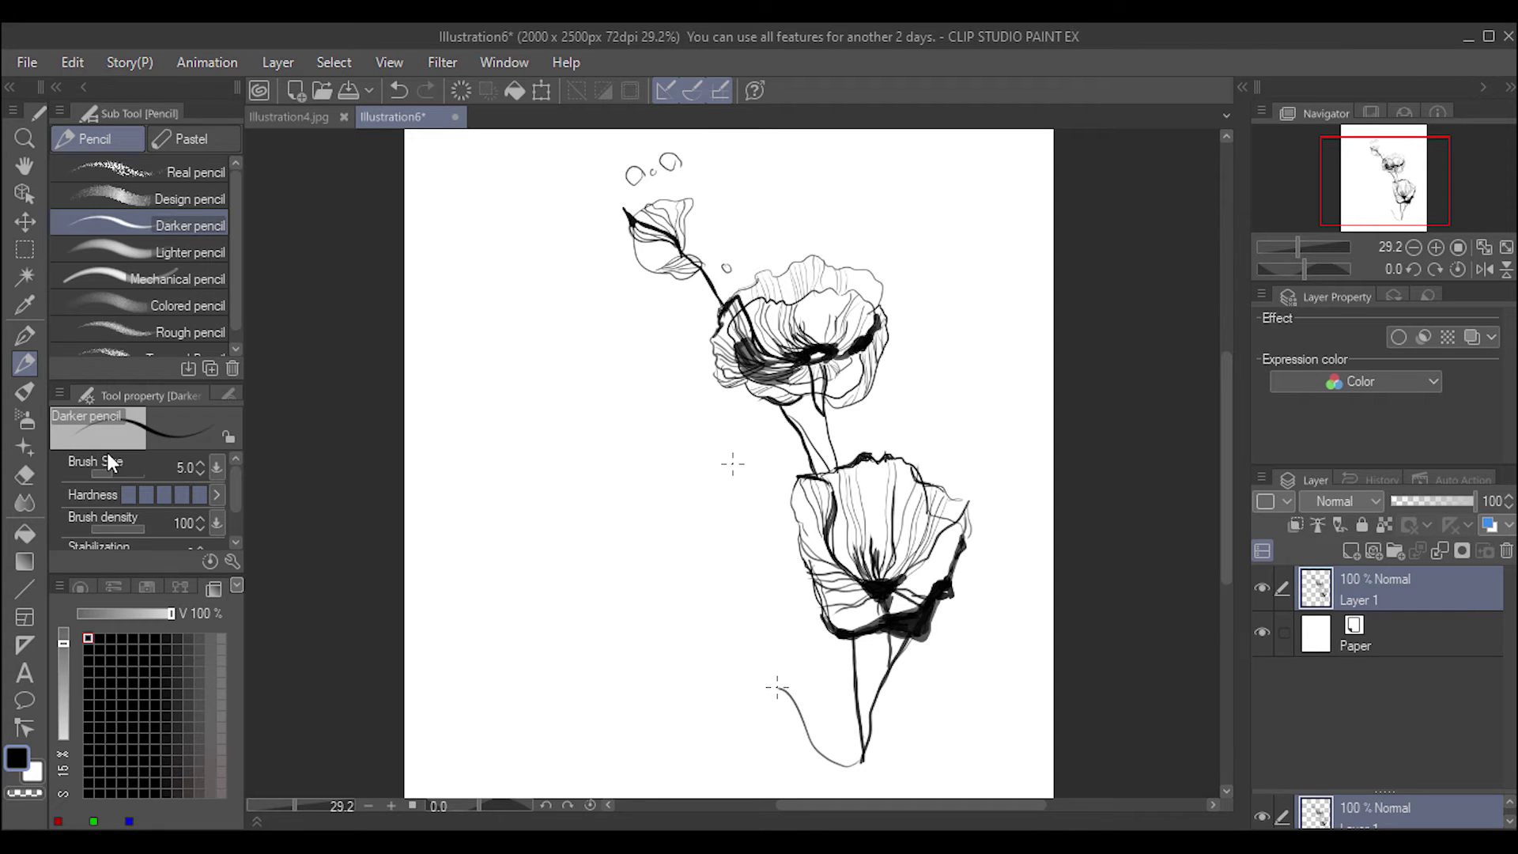
pyautogui.moveTo(762, 632); pyautogui.dragTo(704, 554)
pyautogui.moveTo(683, 628)
pyautogui.mouseDown()
pyautogui.moveTo(696, 677)
pyautogui.moveTo(784, 684)
pyautogui.mouseUp()
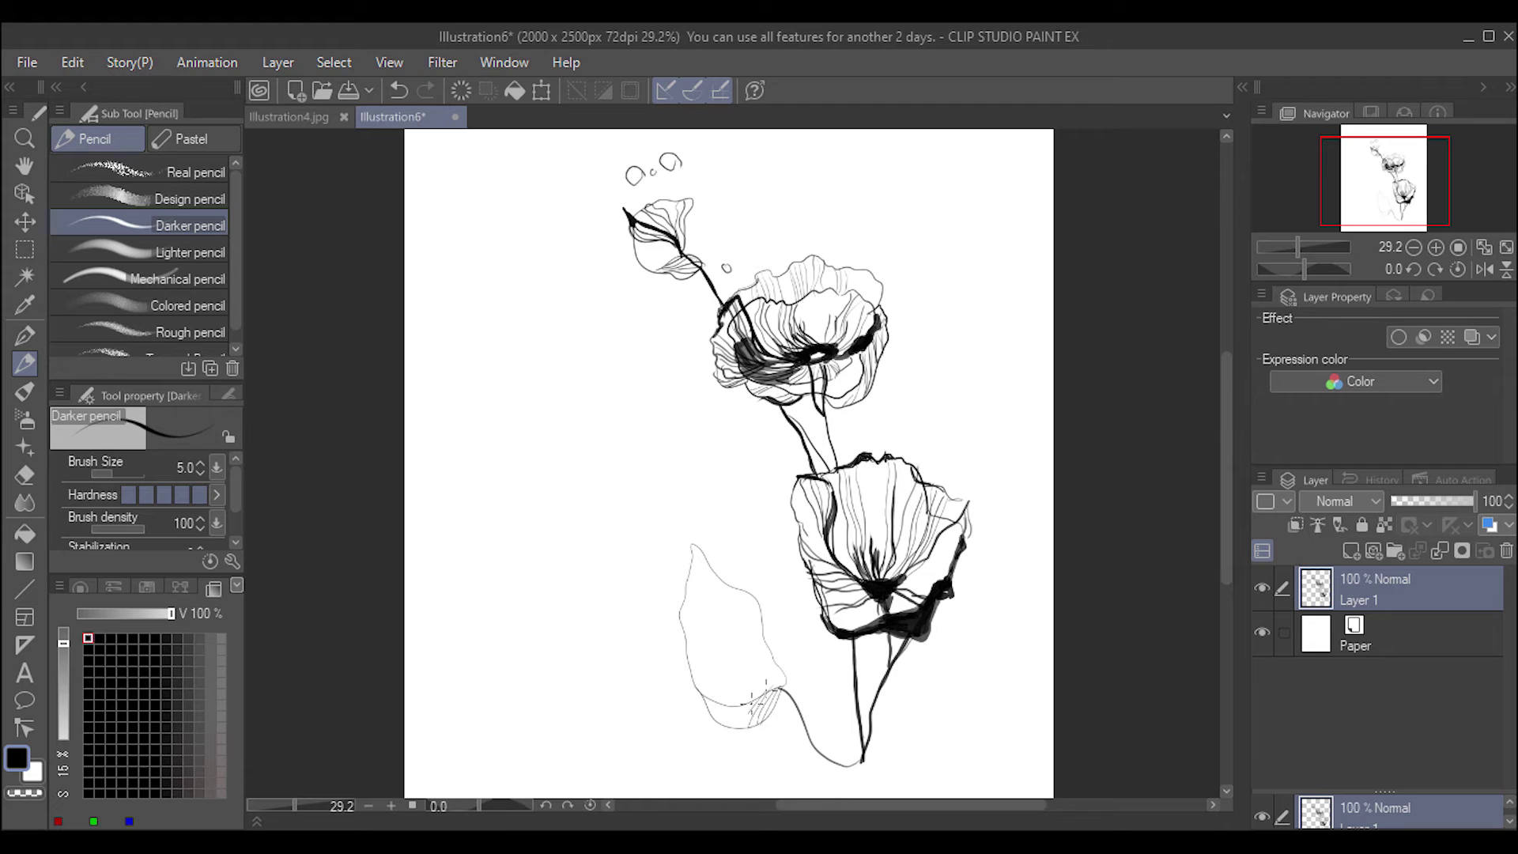
pyautogui.moveTo(759, 696)
pyautogui.mouseDown()
pyautogui.moveTo(729, 728)
pyautogui.moveTo(779, 681)
pyautogui.mouseUp()
# - Raise brush size to 14.1 and darken the leaf's edges, tip curl and outline
pyautogui.moveTo(115, 471); pyautogui.dragTo(120, 468)
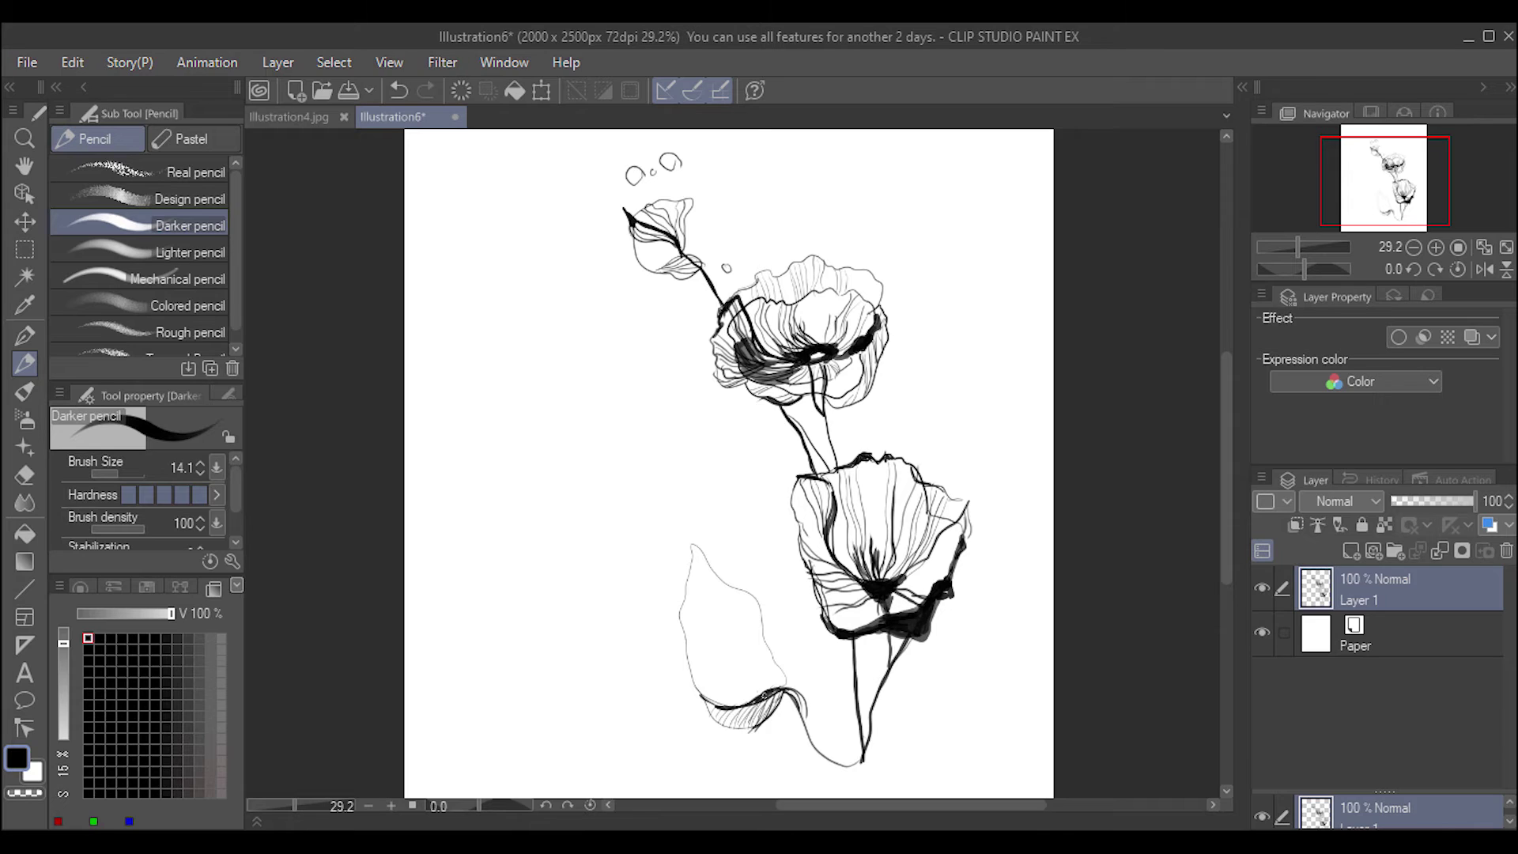
pyautogui.moveTo(767, 647)
pyautogui.mouseDown()
pyautogui.moveTo(759, 603)
pyautogui.moveTo(723, 585)
pyautogui.mouseUp()
pyautogui.moveTo(706, 640); pyautogui.dragTo(681, 625)
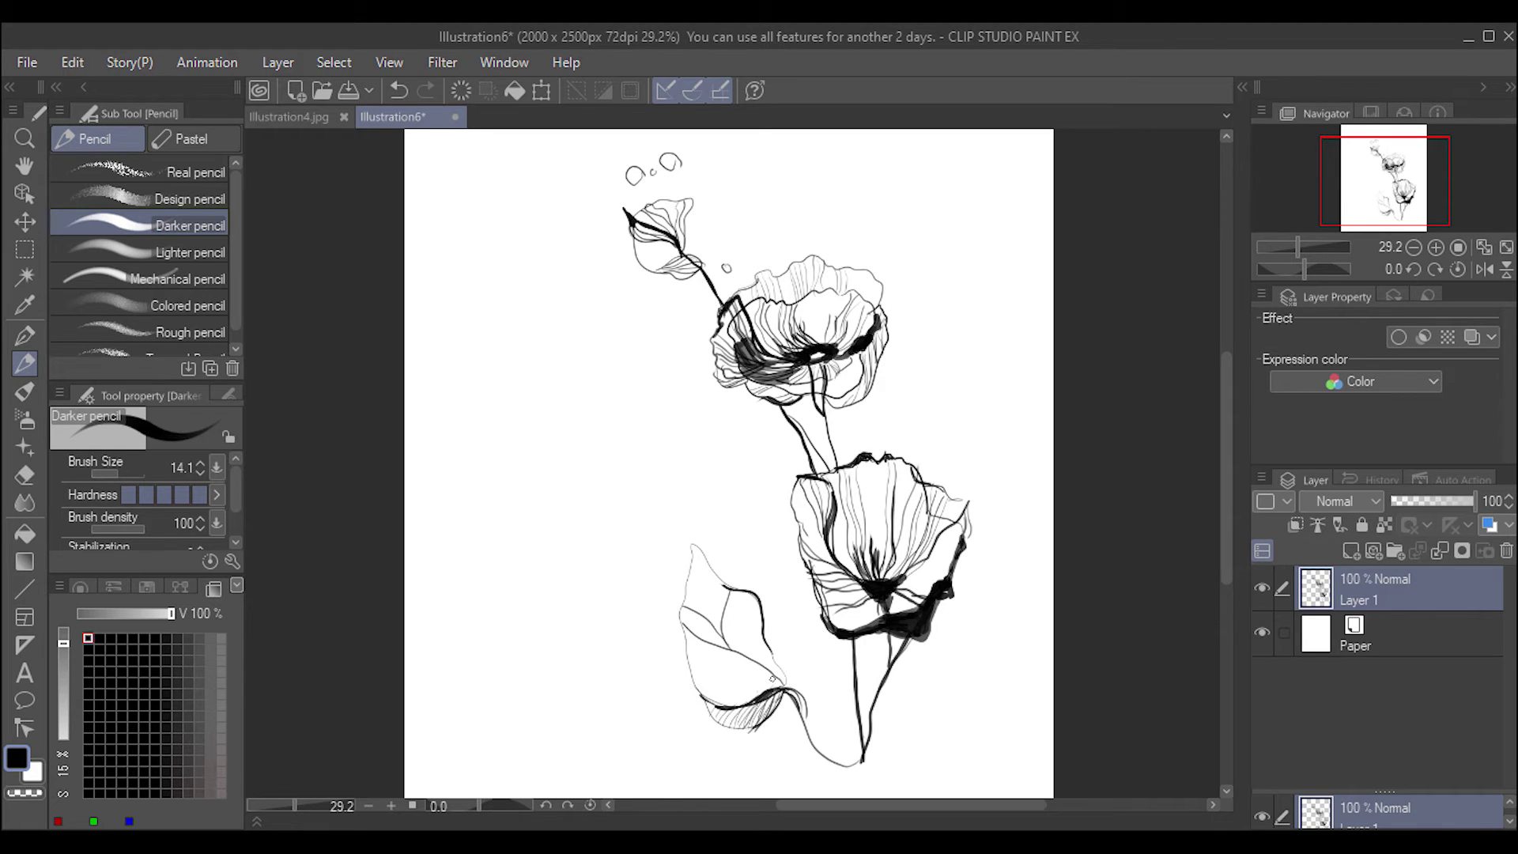
pyautogui.hotkey('ctrl', 'z')
pyautogui.moveTo(801, 682); pyautogui.dragTo(800, 716)
pyautogui.moveTo(703, 702); pyautogui.dragTo(781, 690)
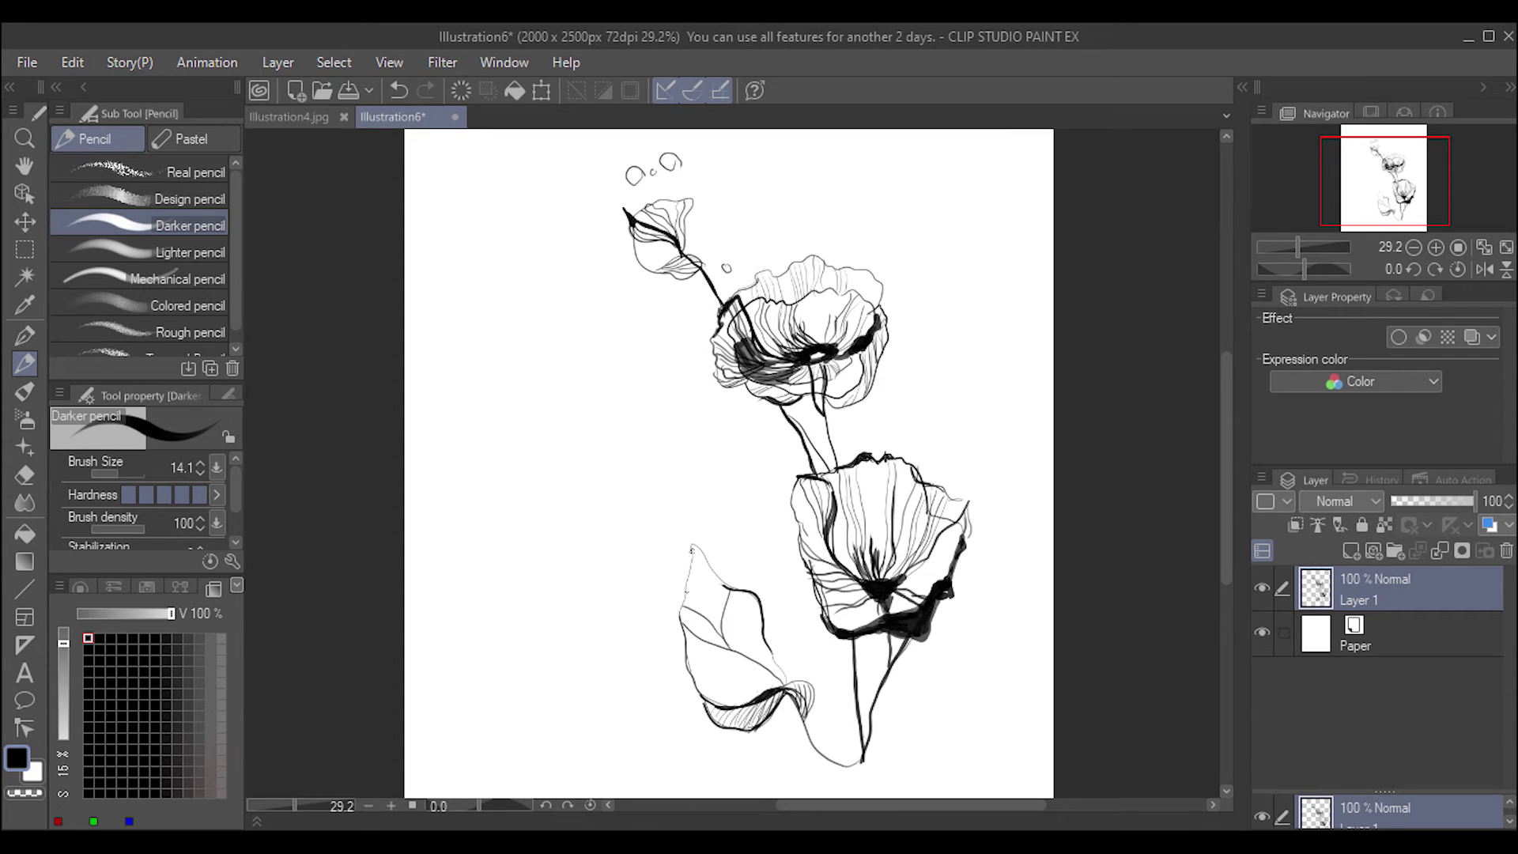
pyautogui.moveTo(709, 617)
pyautogui.mouseDown()
pyautogui.moveTo(689, 566)
pyautogui.moveTo(722, 606)
pyautogui.mouseUp()
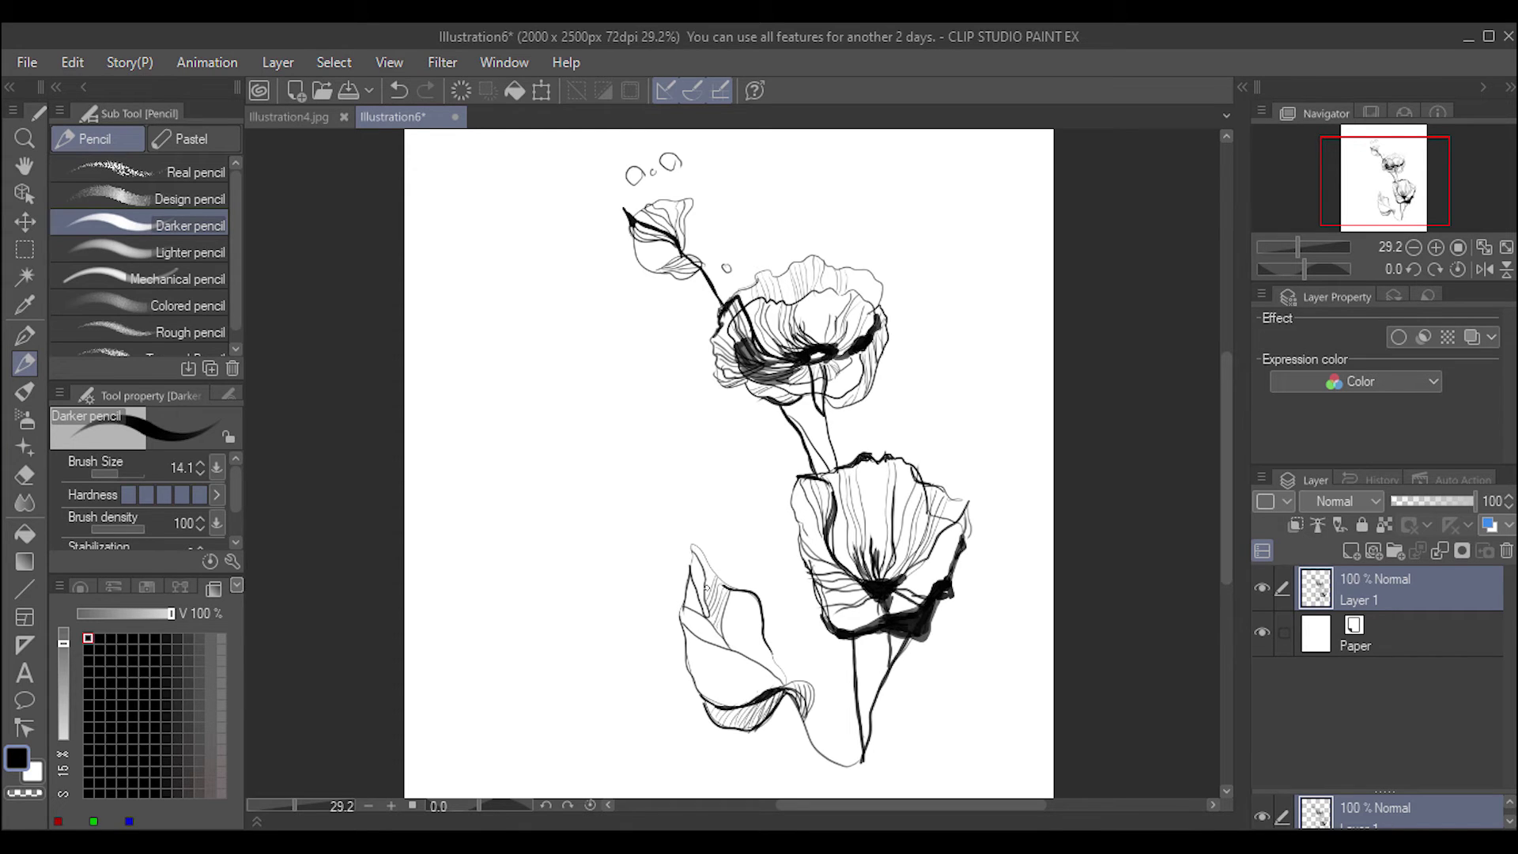
pyautogui.moveTo(689, 545); pyautogui.dragTo(710, 589)
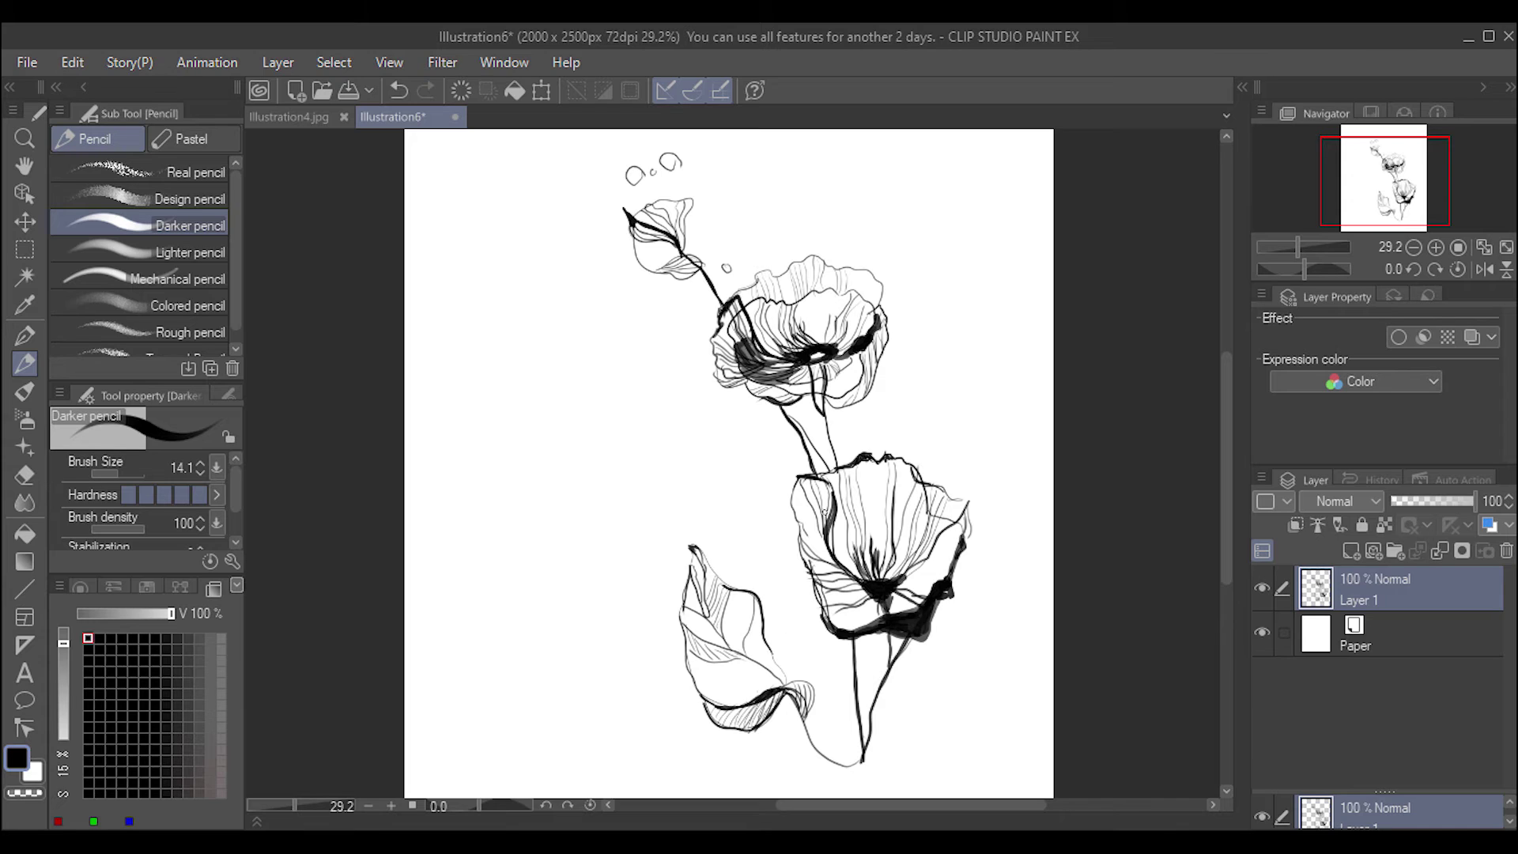
# - Extend the stem further down the page and remove a stray line near the top
pyautogui.moveTo(864, 757); pyautogui.dragTo(854, 794)
pyautogui.moveTo(823, 153)
pyautogui.mouseDown()
pyautogui.moveTo(870, 237)
pyautogui.moveTo(841, 188)
pyautogui.mouseUp()
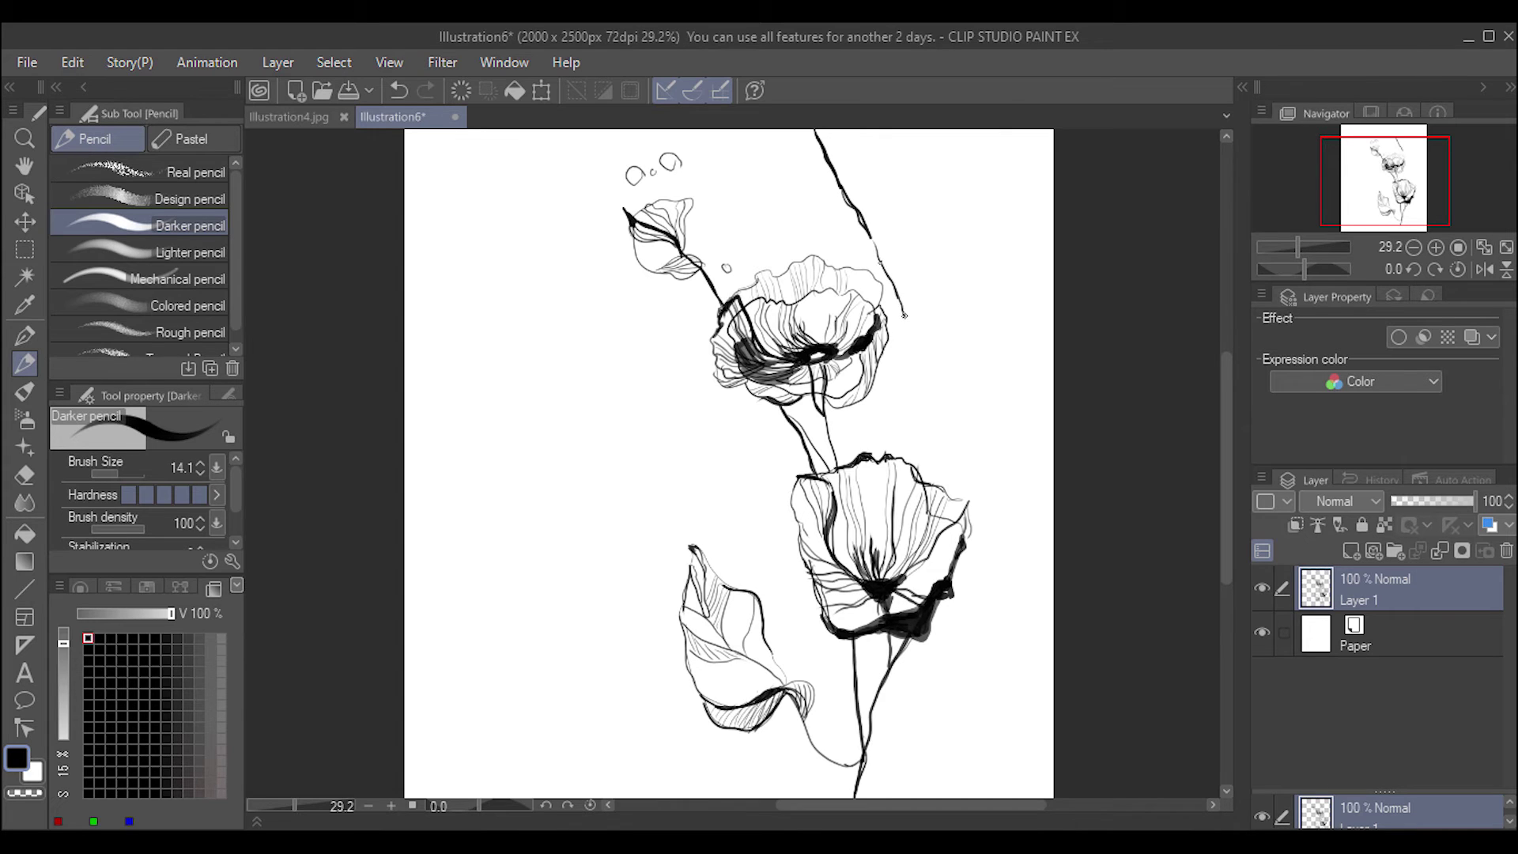
pyautogui.hotkey('ctrl', 'z')
pyautogui.hotkey('ctrl', 'z')
pyautogui.hotkey('ctrl', 'z')
pyautogui.hotkey('ctrl', 'z')
pyautogui.hotkey('ctrl', 'z')
pyautogui.hotkey('ctrl', 'z')
# - Set the drawing colour to a saturated, dark red using the colour wheel
pyautogui.click(80, 587)
pyautogui.click(168, 700)
pyautogui.click(215, 590)
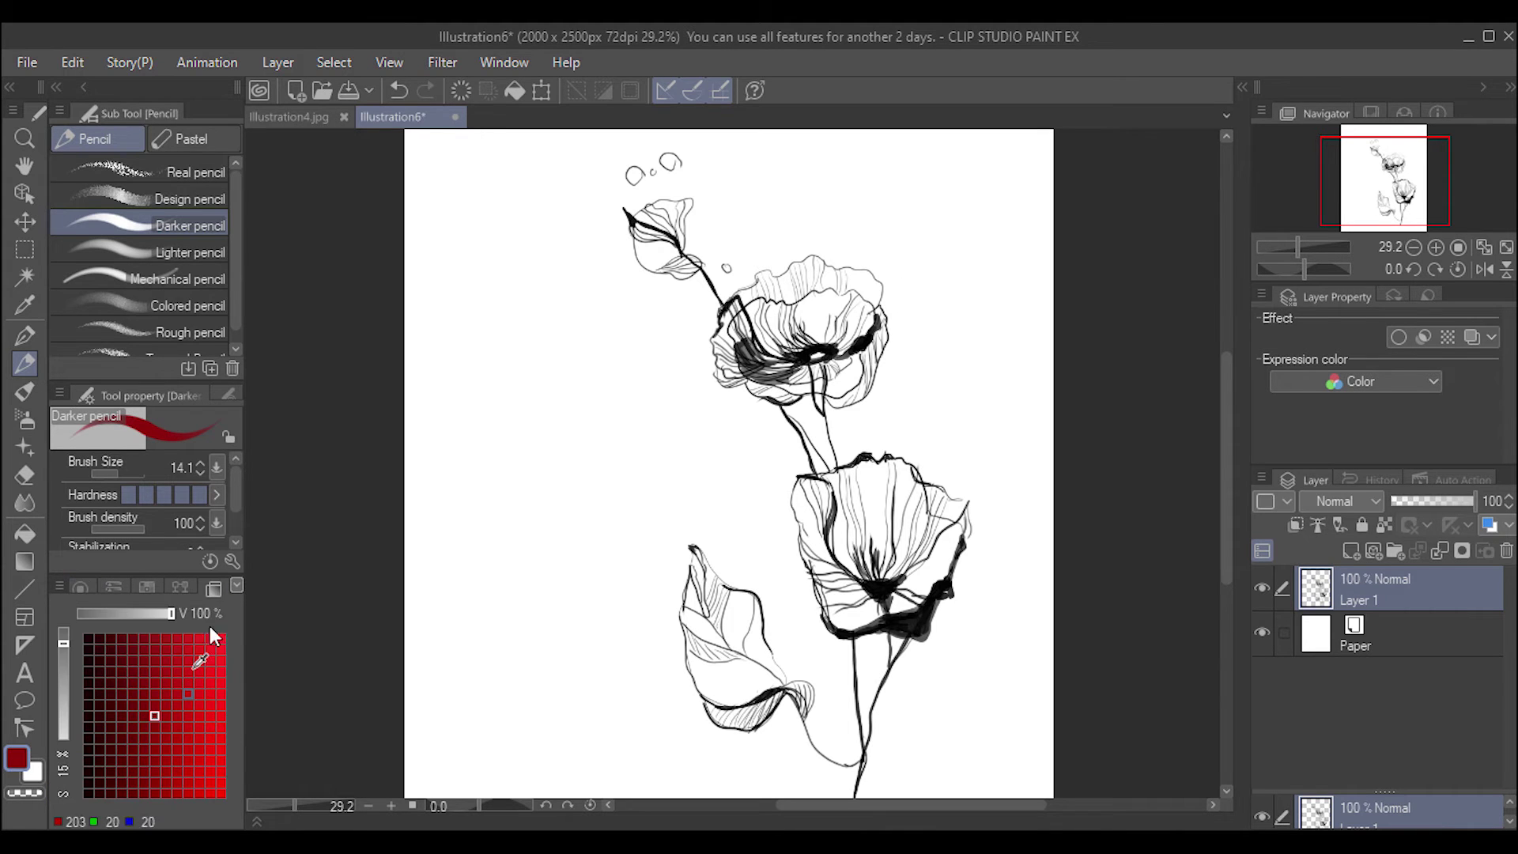
pyautogui.click(80, 586)
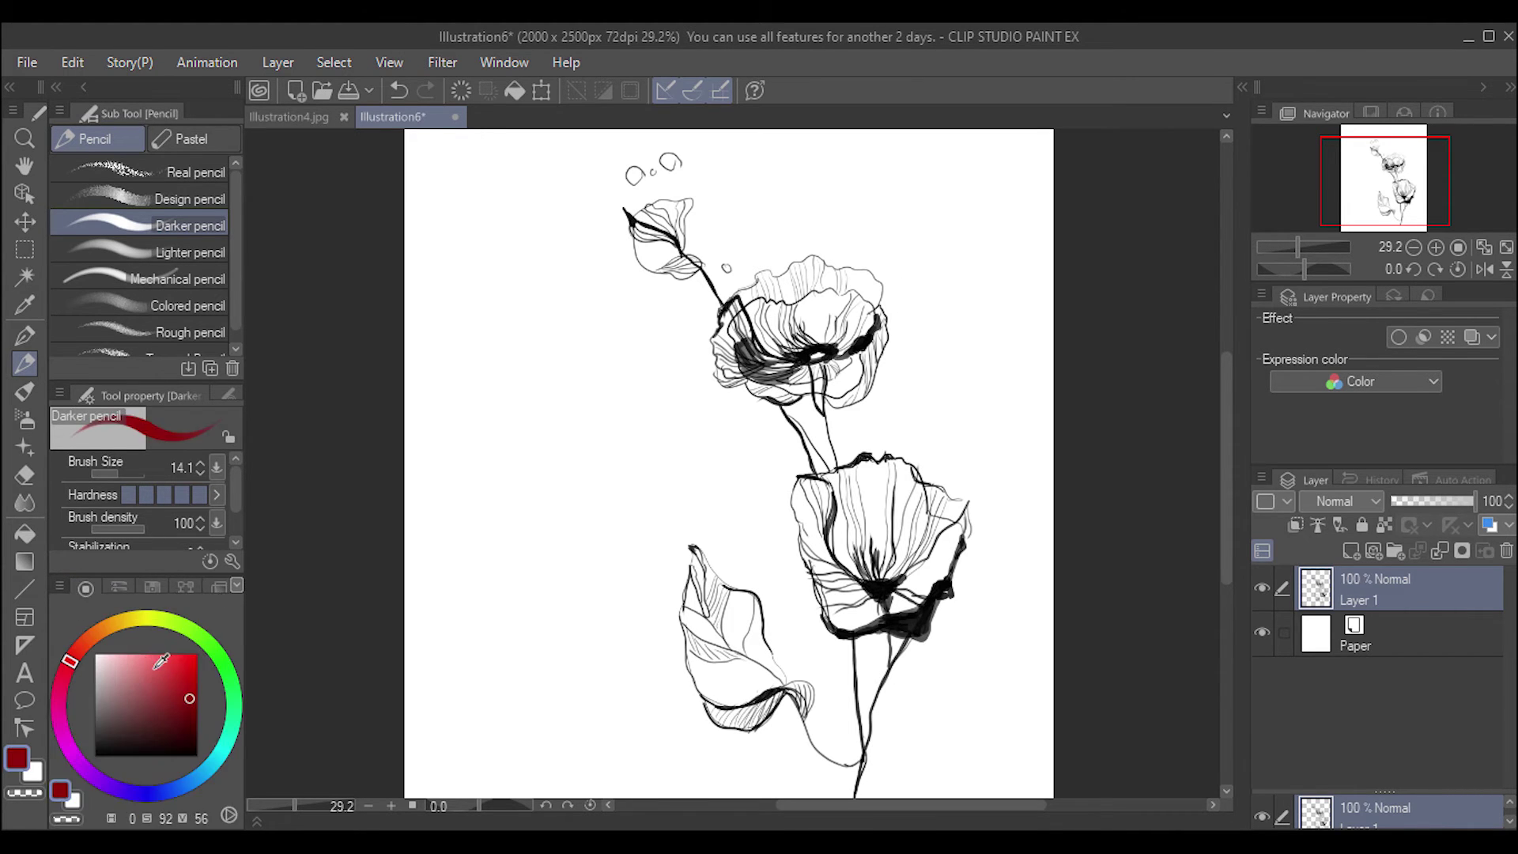
pyautogui.click(146, 663)
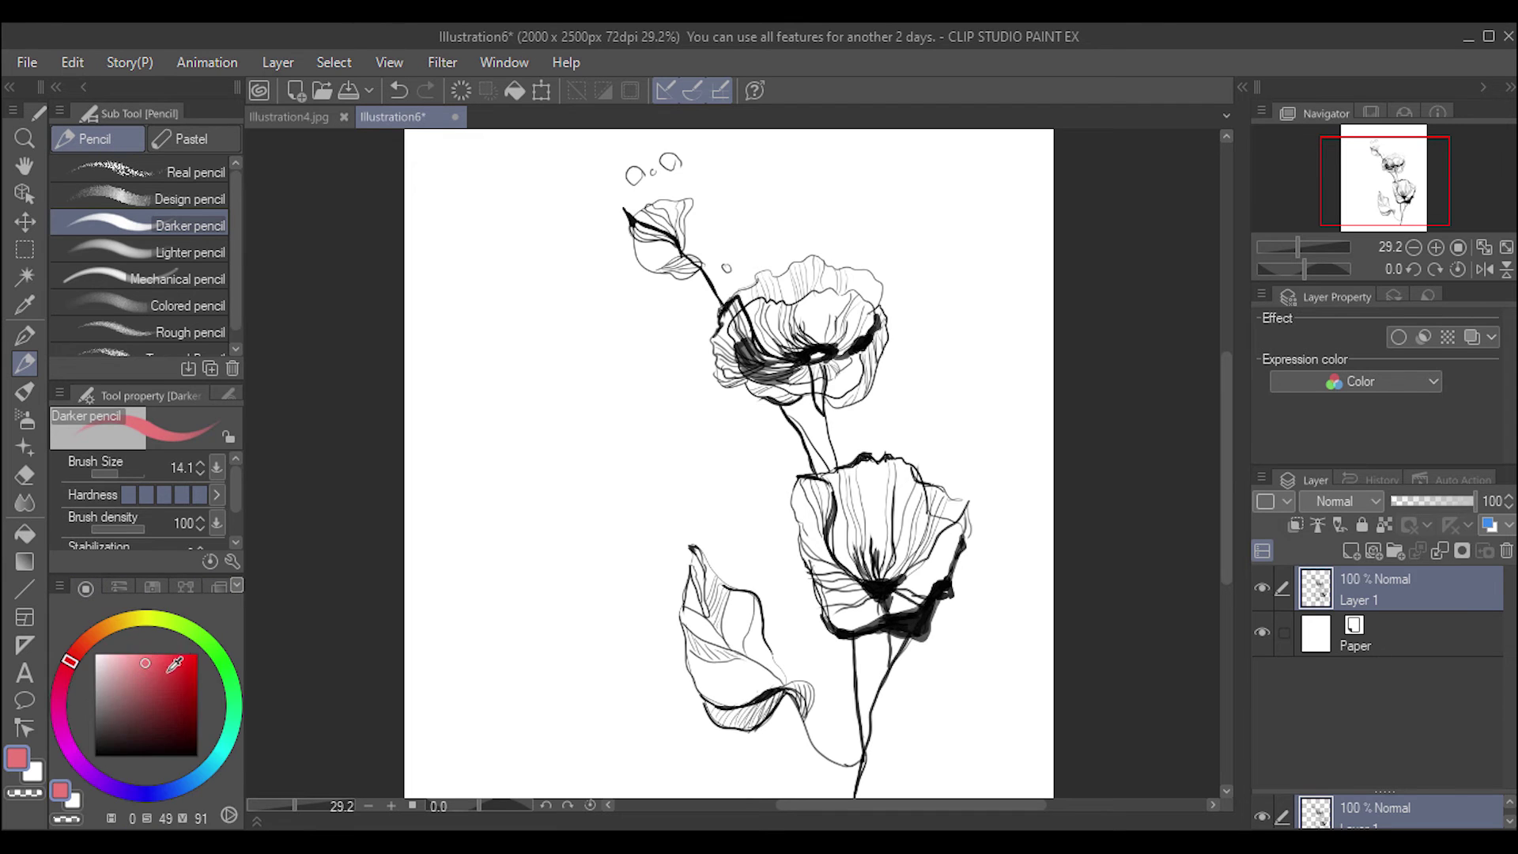
pyautogui.click(175, 664)
pyautogui.click(215, 587)
pyautogui.click(79, 586)
pyautogui.click(212, 587)
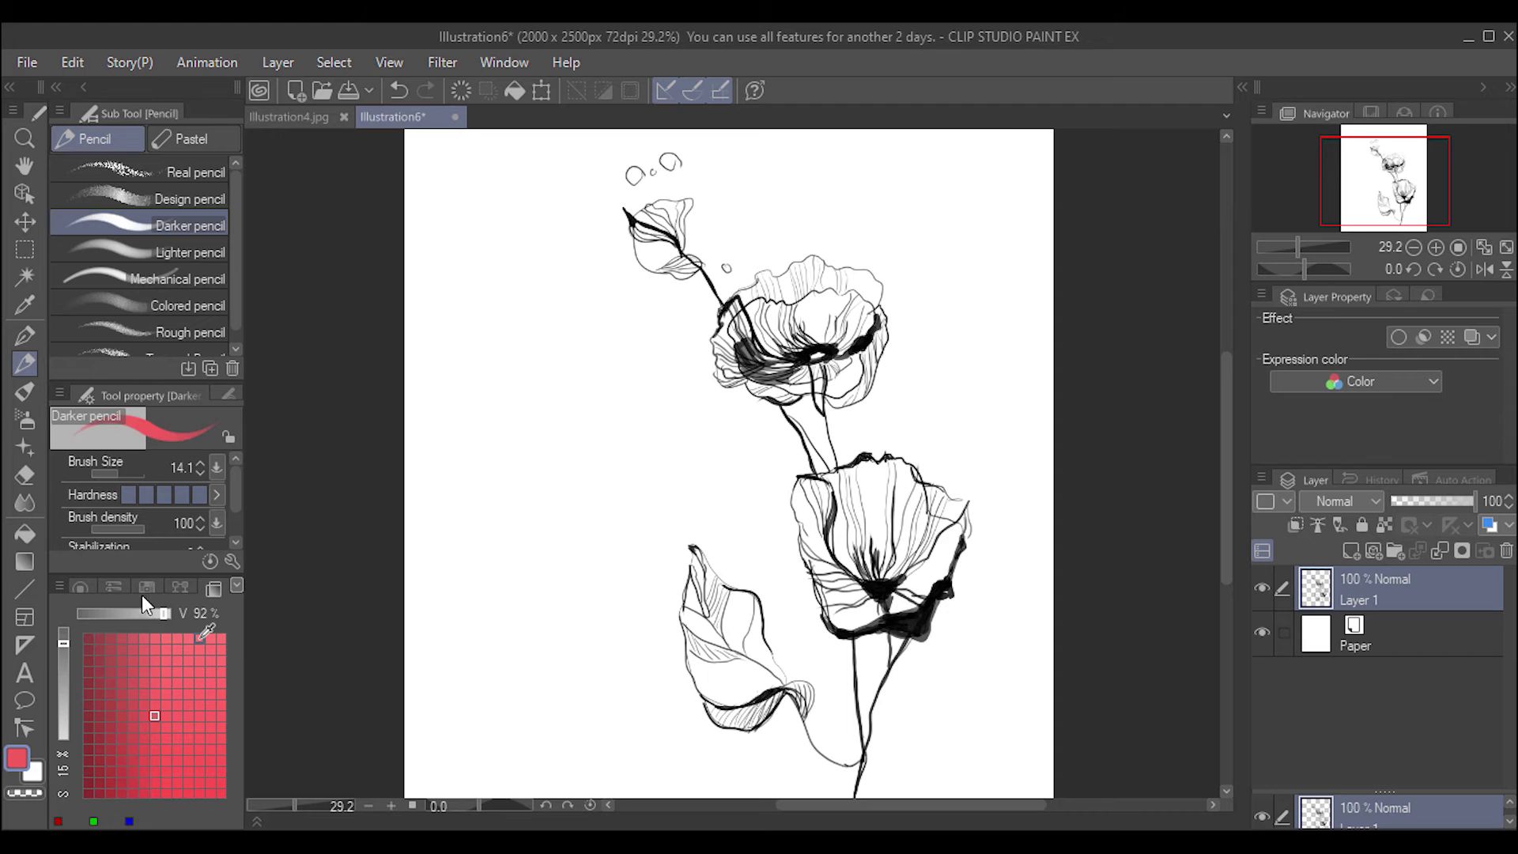
pyautogui.click(64, 642)
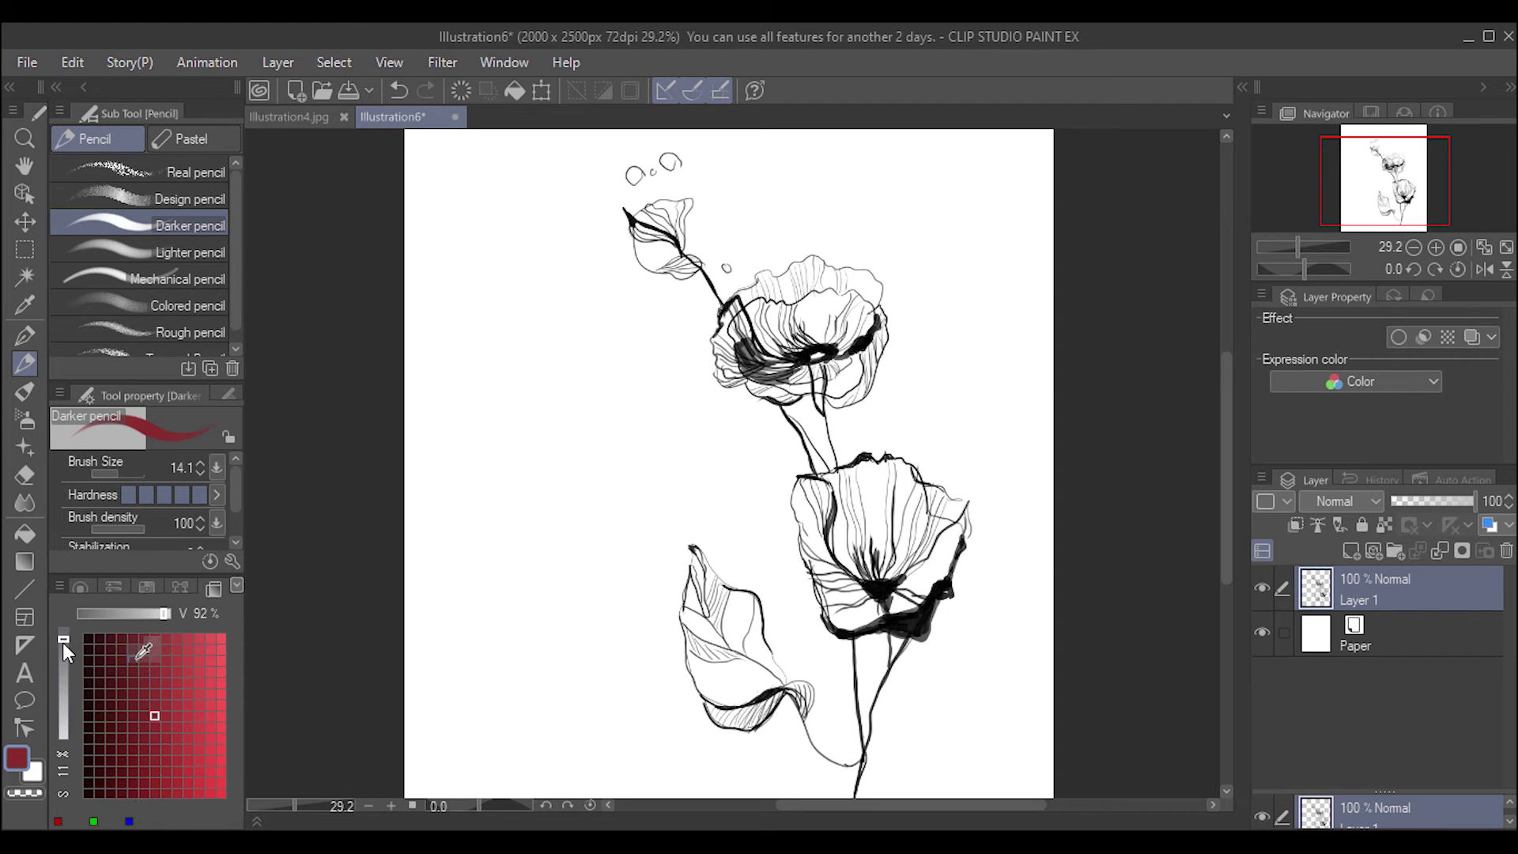
pyautogui.moveTo(64, 642); pyautogui.dragTo(63, 704)
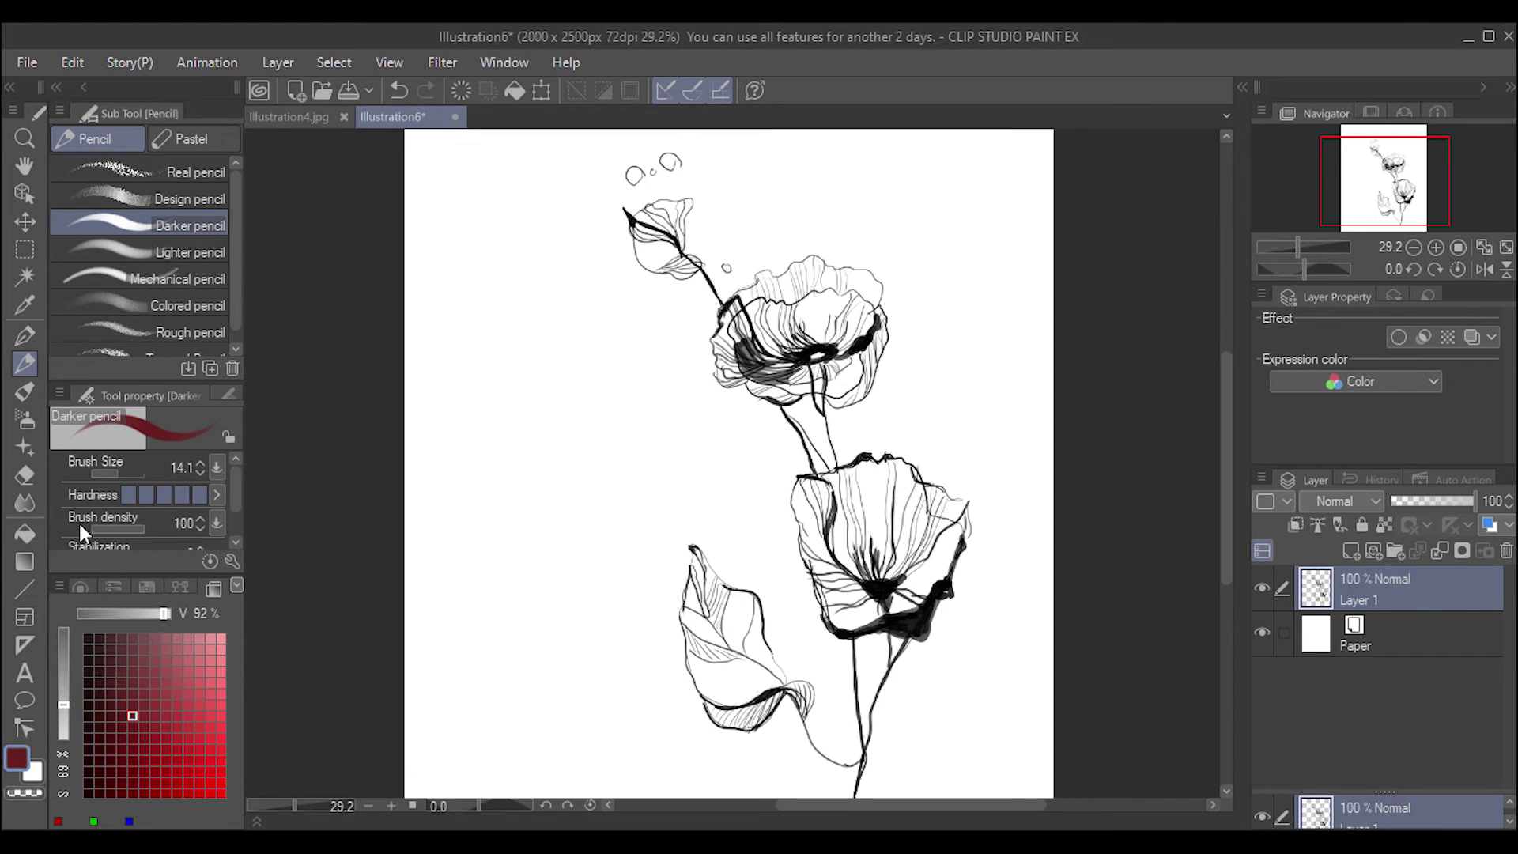
# - Switch to the For effect line pen and wash red over the top poppy's upper petals
pyautogui.click(25, 389)
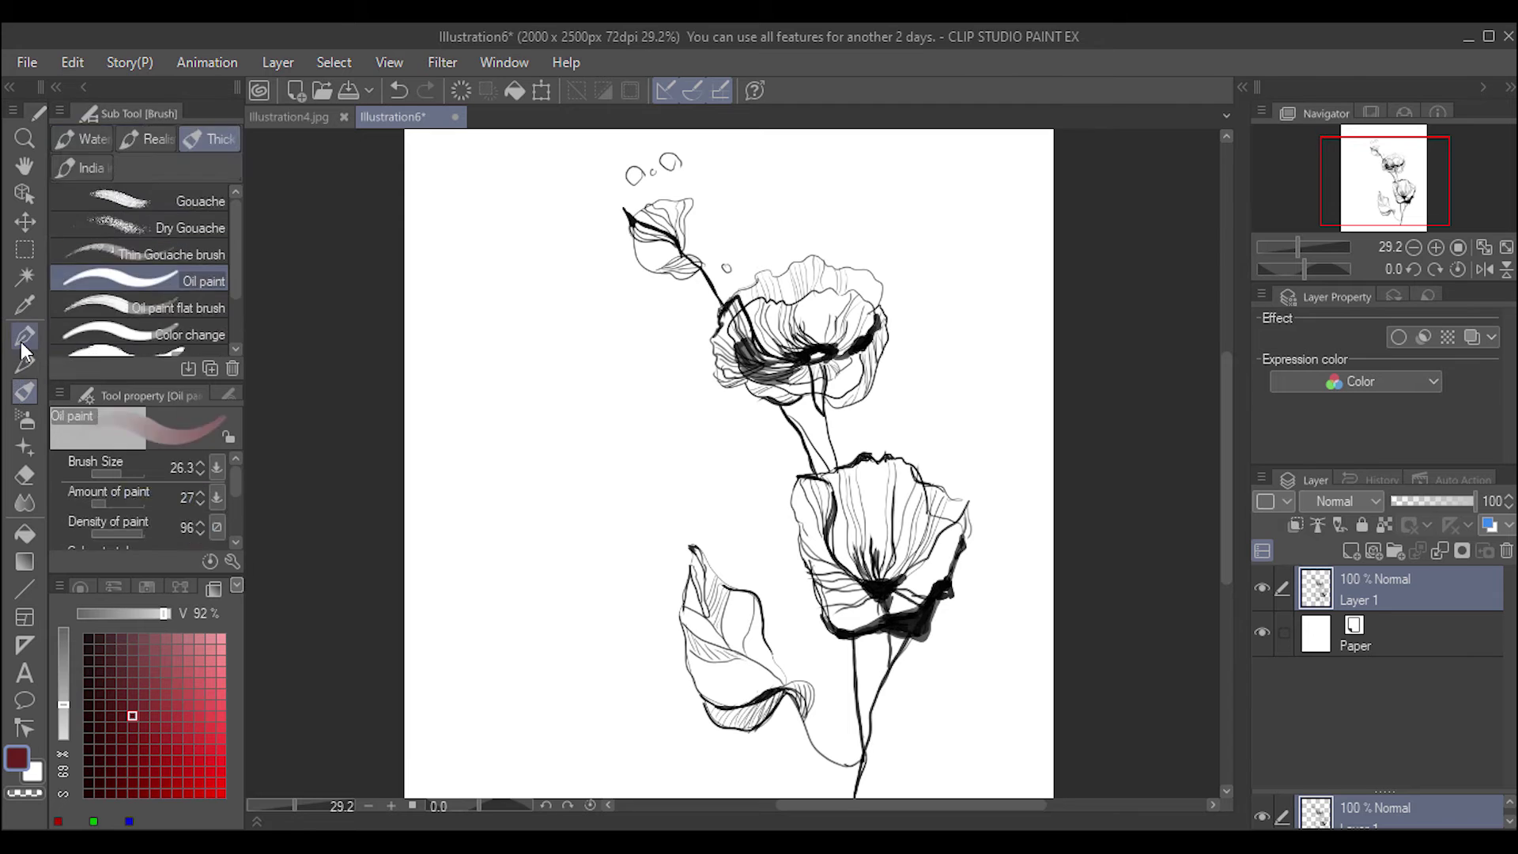
pyautogui.click(24, 336)
pyautogui.click(25, 389)
pyautogui.click(25, 337)
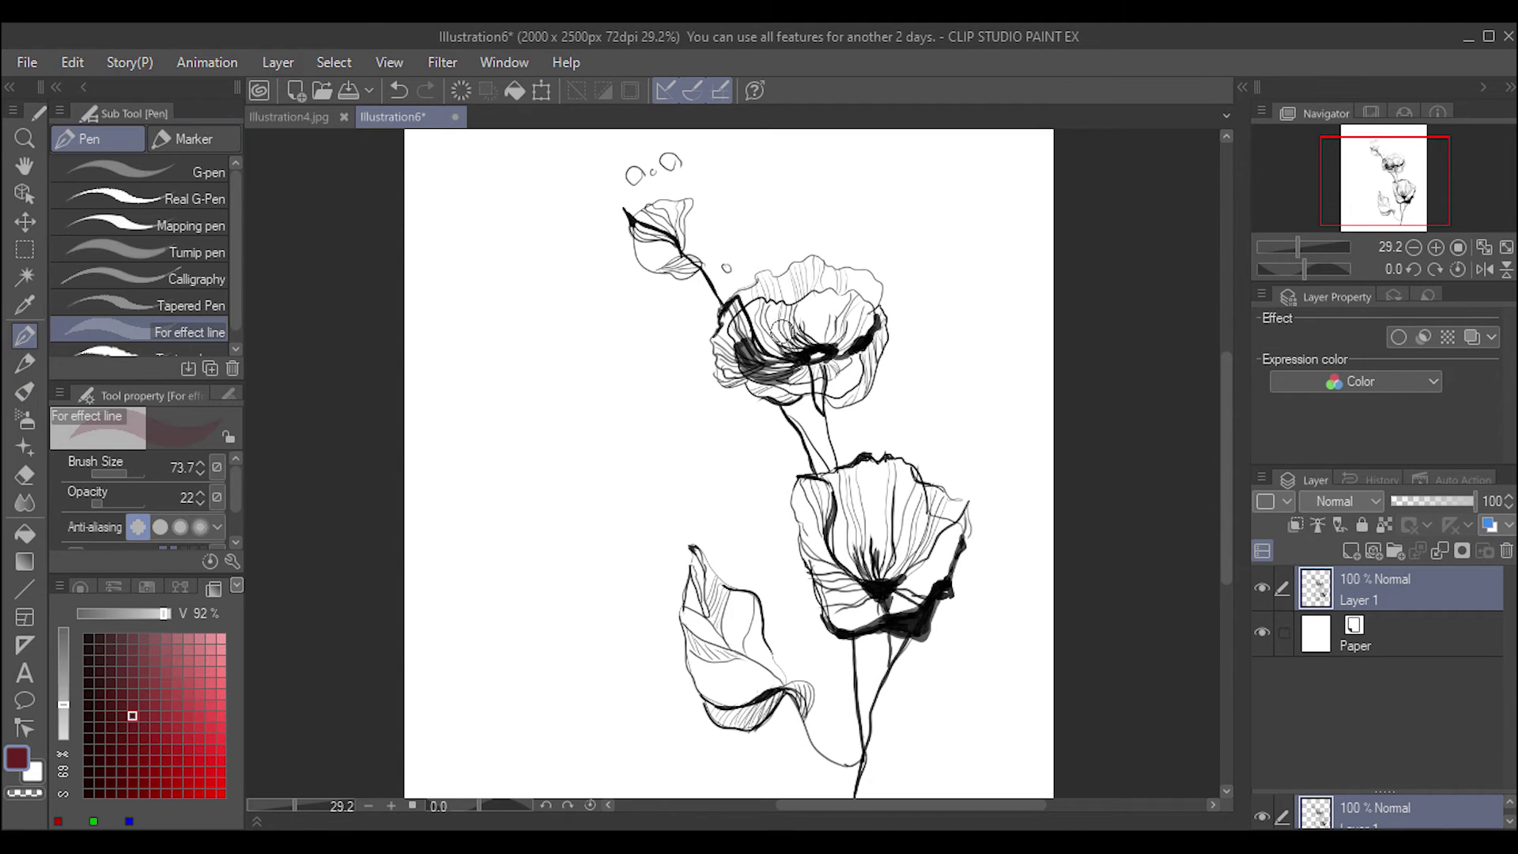
pyautogui.moveTo(784, 332)
pyautogui.mouseDown()
pyautogui.moveTo(743, 344)
pyautogui.moveTo(736, 316)
pyautogui.moveTo(759, 304)
pyautogui.moveTo(788, 350)
pyautogui.moveTo(736, 332)
pyautogui.moveTo(771, 348)
pyautogui.mouseUp()
pyautogui.moveTo(735, 300)
pyautogui.mouseDown()
pyautogui.moveTo(791, 332)
pyautogui.moveTo(712, 310)
pyautogui.moveTo(751, 336)
pyautogui.moveTo(759, 305)
pyautogui.mouseUp()
# - Pick a darker red and wash the top poppy's petals, its centre and the small bud
pyautogui.click(143, 760)
pyautogui.moveTo(791, 356)
pyautogui.mouseDown()
pyautogui.moveTo(779, 300)
pyautogui.moveTo(777, 324)
pyautogui.moveTo(743, 348)
pyautogui.moveTo(771, 301)
pyautogui.moveTo(775, 320)
pyautogui.moveTo(827, 350)
pyautogui.moveTo(850, 292)
pyautogui.moveTo(822, 336)
pyautogui.moveTo(870, 297)
pyautogui.moveTo(815, 348)
pyautogui.mouseUp()
pyautogui.moveTo(830, 289)
pyautogui.mouseDown()
pyautogui.moveTo(806, 340)
pyautogui.moveTo(835, 356)
pyautogui.moveTo(801, 312)
pyautogui.moveTo(862, 403)
pyautogui.mouseUp()
pyautogui.moveTo(818, 356); pyautogui.dragTo(846, 403)
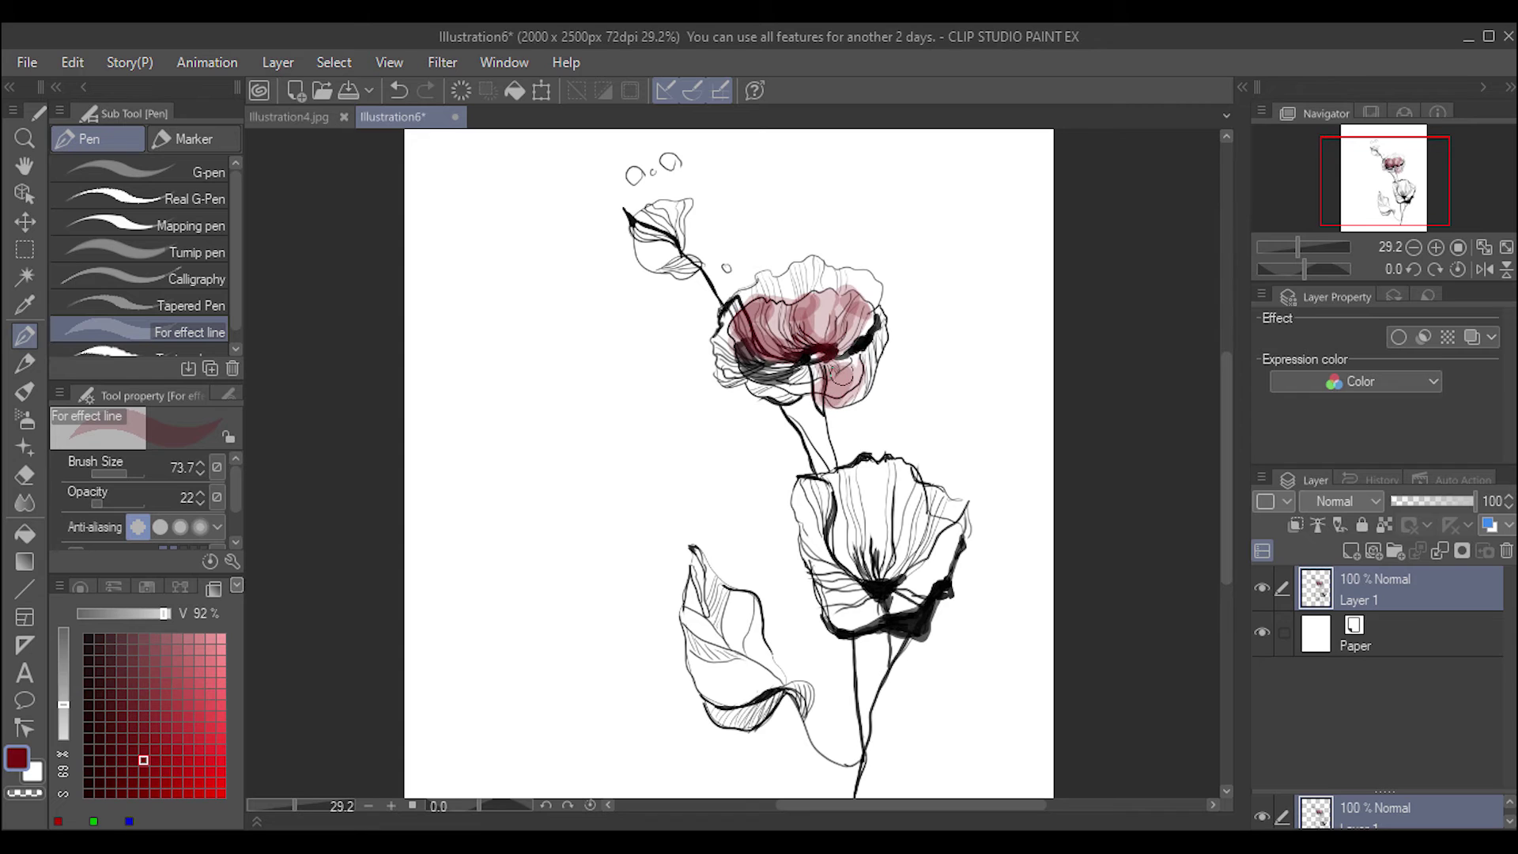
pyautogui.moveTo(866, 348)
pyautogui.mouseDown()
pyautogui.moveTo(854, 400)
pyautogui.moveTo(755, 394)
pyautogui.moveTo(806, 394)
pyautogui.moveTo(755, 392)
pyautogui.moveTo(779, 393)
pyautogui.moveTo(760, 392)
pyautogui.moveTo(747, 342)
pyautogui.mouseUp()
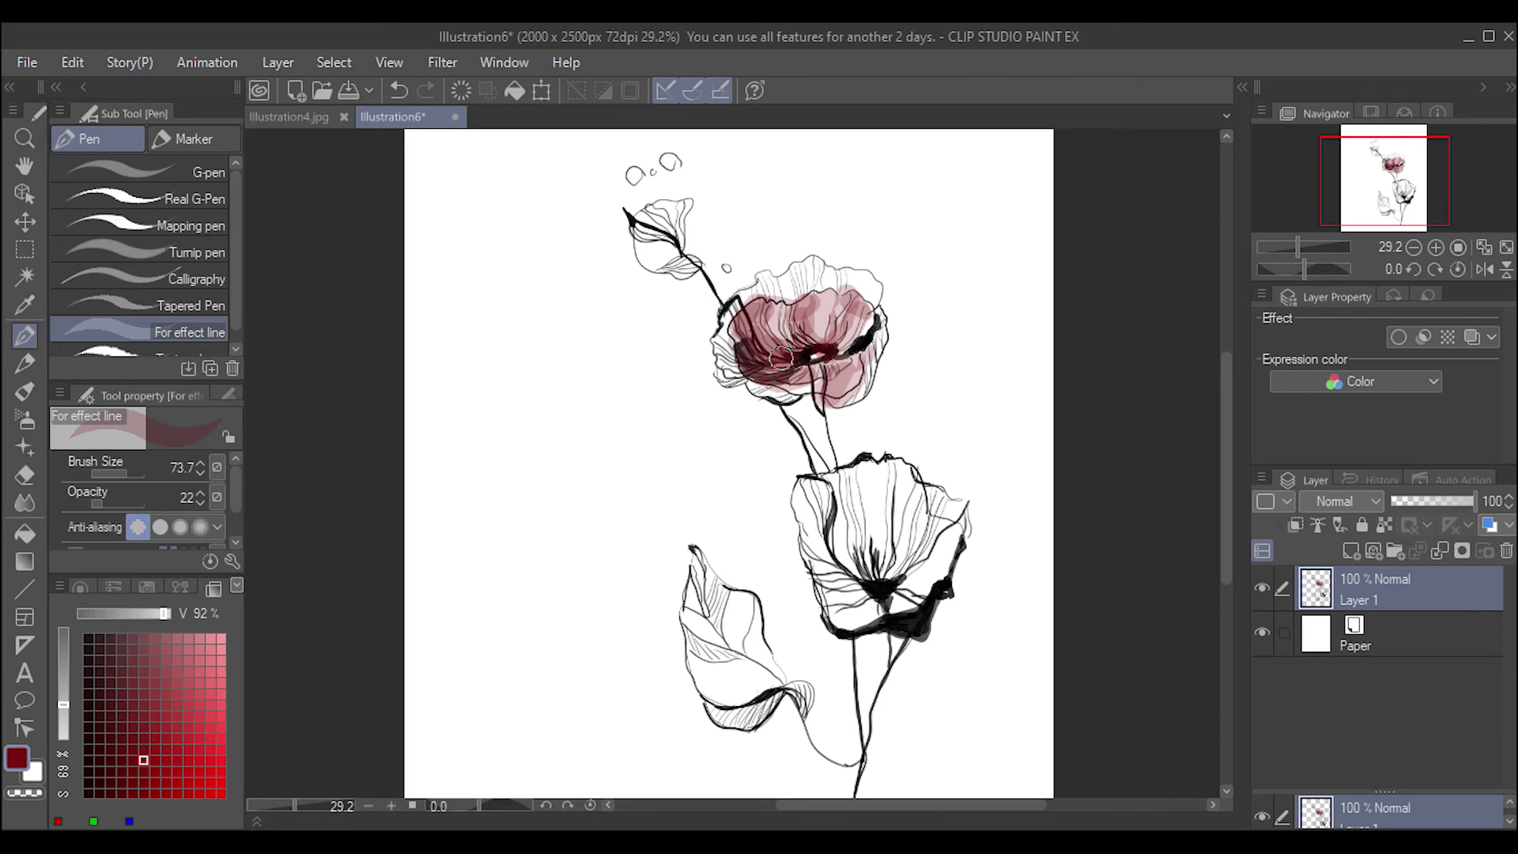
pyautogui.moveTo(640, 241)
pyautogui.mouseDown()
pyautogui.moveTo(654, 262)
pyautogui.moveTo(633, 214)
pyautogui.moveTo(680, 272)
pyautogui.mouseUp()
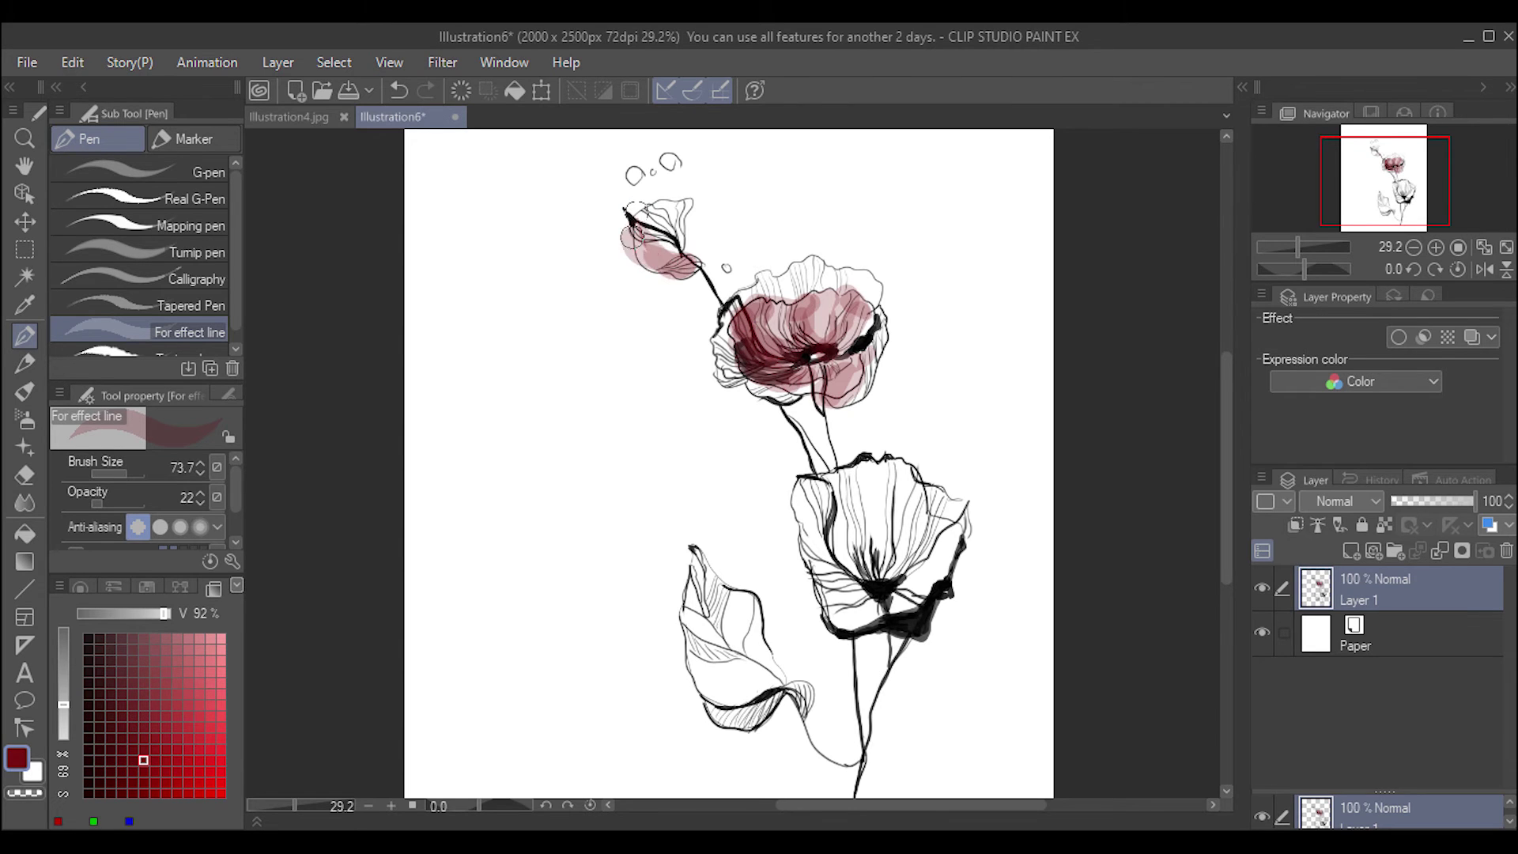
pyautogui.moveTo(629, 202)
pyautogui.mouseDown()
pyautogui.moveTo(672, 273)
pyautogui.moveTo(631, 201)
pyautogui.mouseUp()
# - With a slightly different red, wash the lower flower's right petal from top to base
pyautogui.click(165, 771)
pyautogui.moveTo(921, 542)
pyautogui.mouseDown()
pyautogui.moveTo(910, 518)
pyautogui.moveTo(901, 569)
pyautogui.mouseUp()
pyautogui.moveTo(905, 494); pyautogui.dragTo(894, 573)
pyautogui.moveTo(945, 514)
pyautogui.mouseDown()
pyautogui.moveTo(896, 564)
pyautogui.moveTo(901, 457)
pyautogui.mouseUp()
pyautogui.moveTo(898, 573)
pyautogui.mouseDown()
pyautogui.moveTo(910, 455)
pyautogui.moveTo(921, 554)
pyautogui.mouseUp()
pyautogui.moveTo(945, 502)
pyautogui.mouseDown()
pyautogui.moveTo(941, 585)
pyautogui.moveTo(901, 601)
pyautogui.mouseUp()
pyautogui.moveTo(949, 554)
pyautogui.mouseDown()
pyautogui.moveTo(886, 618)
pyautogui.moveTo(814, 578)
pyautogui.moveTo(884, 519)
pyautogui.moveTo(878, 459)
pyautogui.mouseUp()
# - Deepen the right petal, wash the left petal and centre, and undo the stray left-edge stroke
pyautogui.moveTo(894, 585)
pyautogui.mouseDown()
pyautogui.moveTo(910, 466)
pyautogui.moveTo(921, 589)
pyautogui.mouseUp()
pyautogui.moveTo(905, 466)
pyautogui.mouseDown()
pyautogui.moveTo(933, 561)
pyautogui.moveTo(894, 605)
pyautogui.moveTo(810, 621)
pyautogui.moveTo(804, 489)
pyautogui.moveTo(814, 538)
pyautogui.moveTo(862, 593)
pyautogui.mouseUp()
pyautogui.moveTo(822, 482)
pyautogui.mouseDown()
pyautogui.moveTo(838, 569)
pyautogui.moveTo(816, 490)
pyautogui.moveTo(862, 570)
pyautogui.mouseUp()
pyautogui.moveTo(838, 463)
pyautogui.mouseDown()
pyautogui.moveTo(870, 522)
pyautogui.moveTo(862, 586)
pyautogui.moveTo(818, 482)
pyautogui.moveTo(870, 585)
pyautogui.moveTo(894, 569)
pyautogui.moveTo(913, 518)
pyautogui.moveTo(846, 459)
pyautogui.moveTo(878, 479)
pyautogui.moveTo(887, 469)
pyautogui.moveTo(803, 475)
pyautogui.moveTo(823, 609)
pyautogui.moveTo(786, 510)
pyautogui.moveTo(799, 561)
pyautogui.mouseUp()
pyautogui.hotkey('ctrl', 'z')
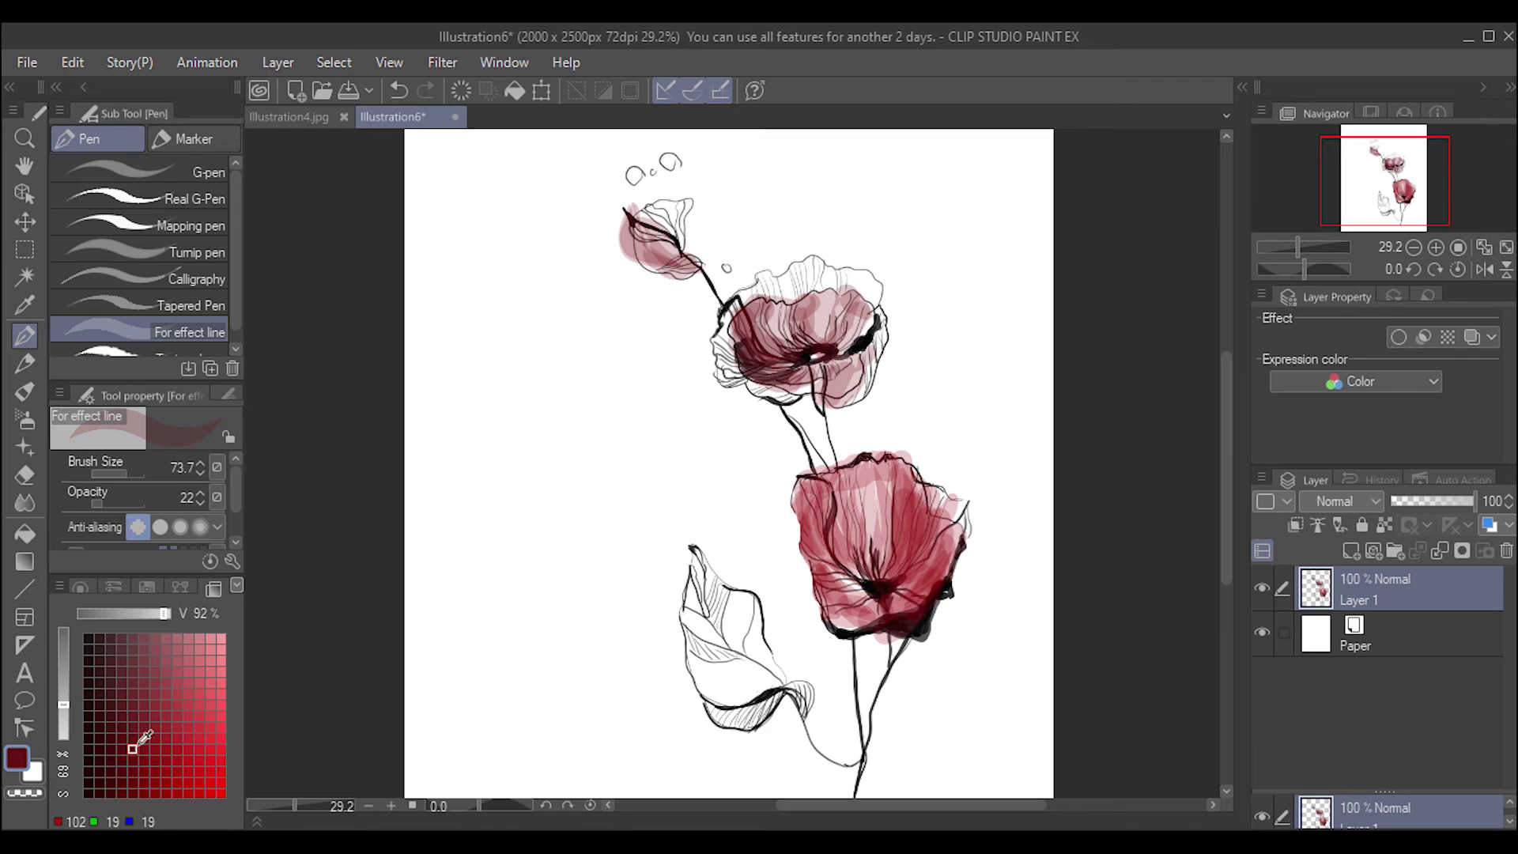
# - Pick a darker red and dab a small pink droplet beside the leaf with the Watercolor brush
pyautogui.click(132, 749)
pyautogui.click(25, 391)
pyautogui.click(25, 335)
pyautogui.click(25, 391)
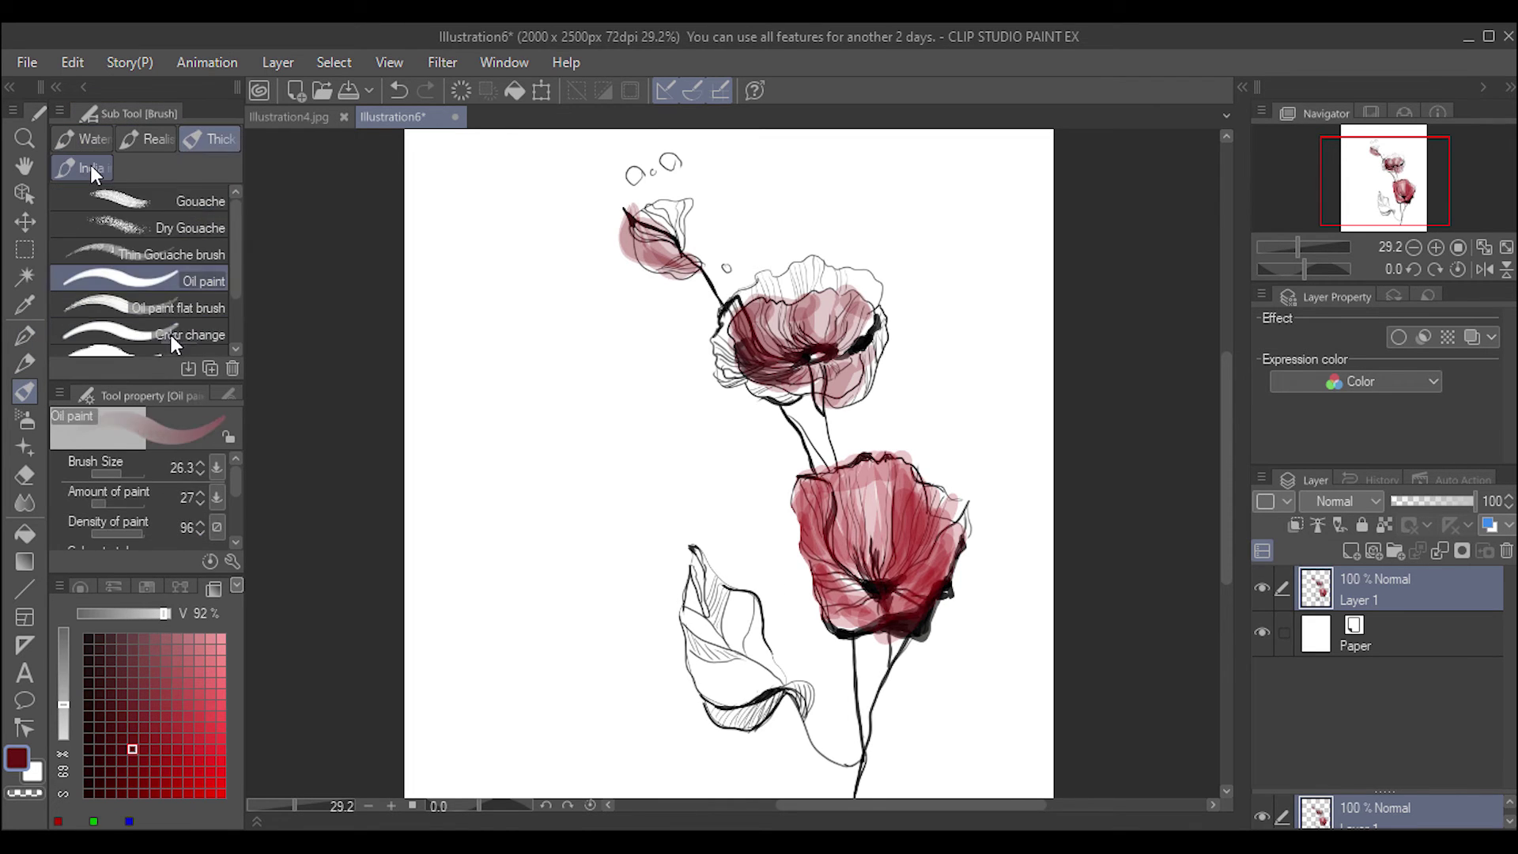
pyautogui.click(174, 334)
pyautogui.click(670, 638)
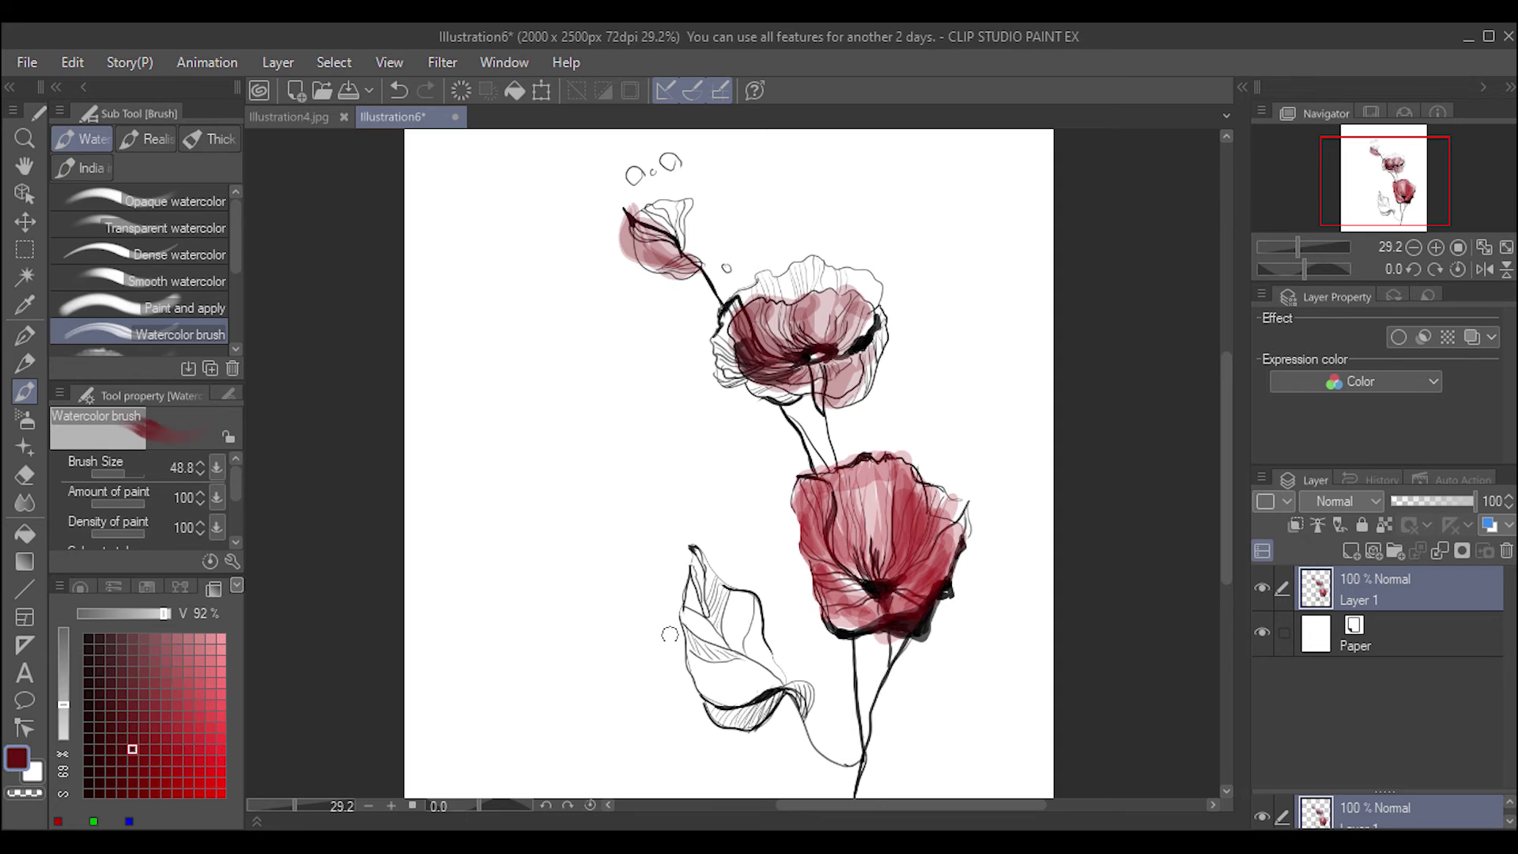
# - Soften the lower poppy's right edge into a grey bleed with the Wet bleed blender
pyautogui.scroll(-2, 234, 300)
pyautogui.scroll(-3, 233, 307)
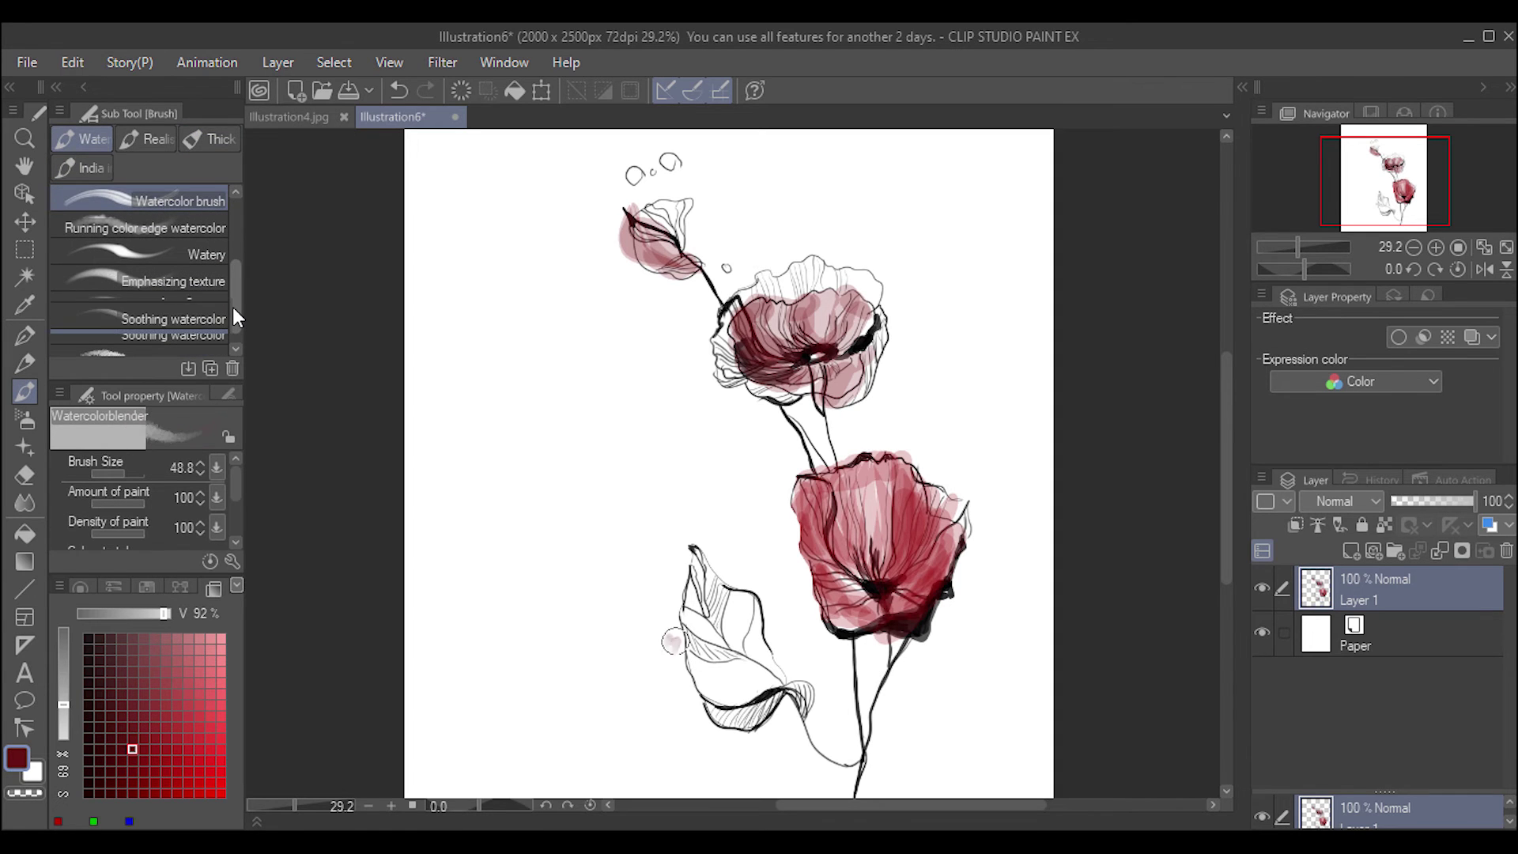
pyautogui.click(158, 349)
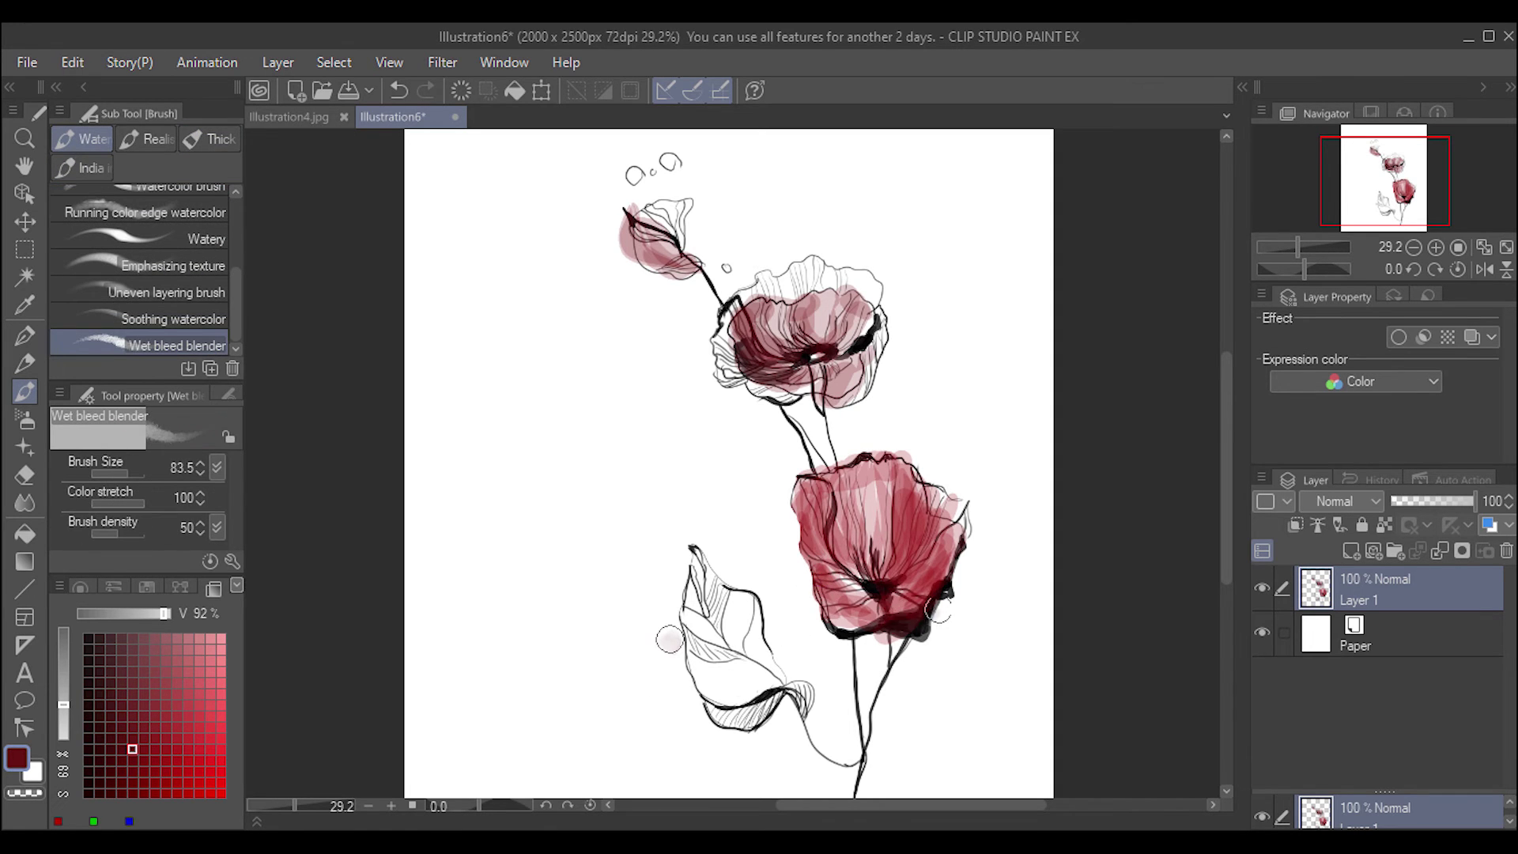
pyautogui.moveTo(938, 609); pyautogui.dragTo(951, 569)
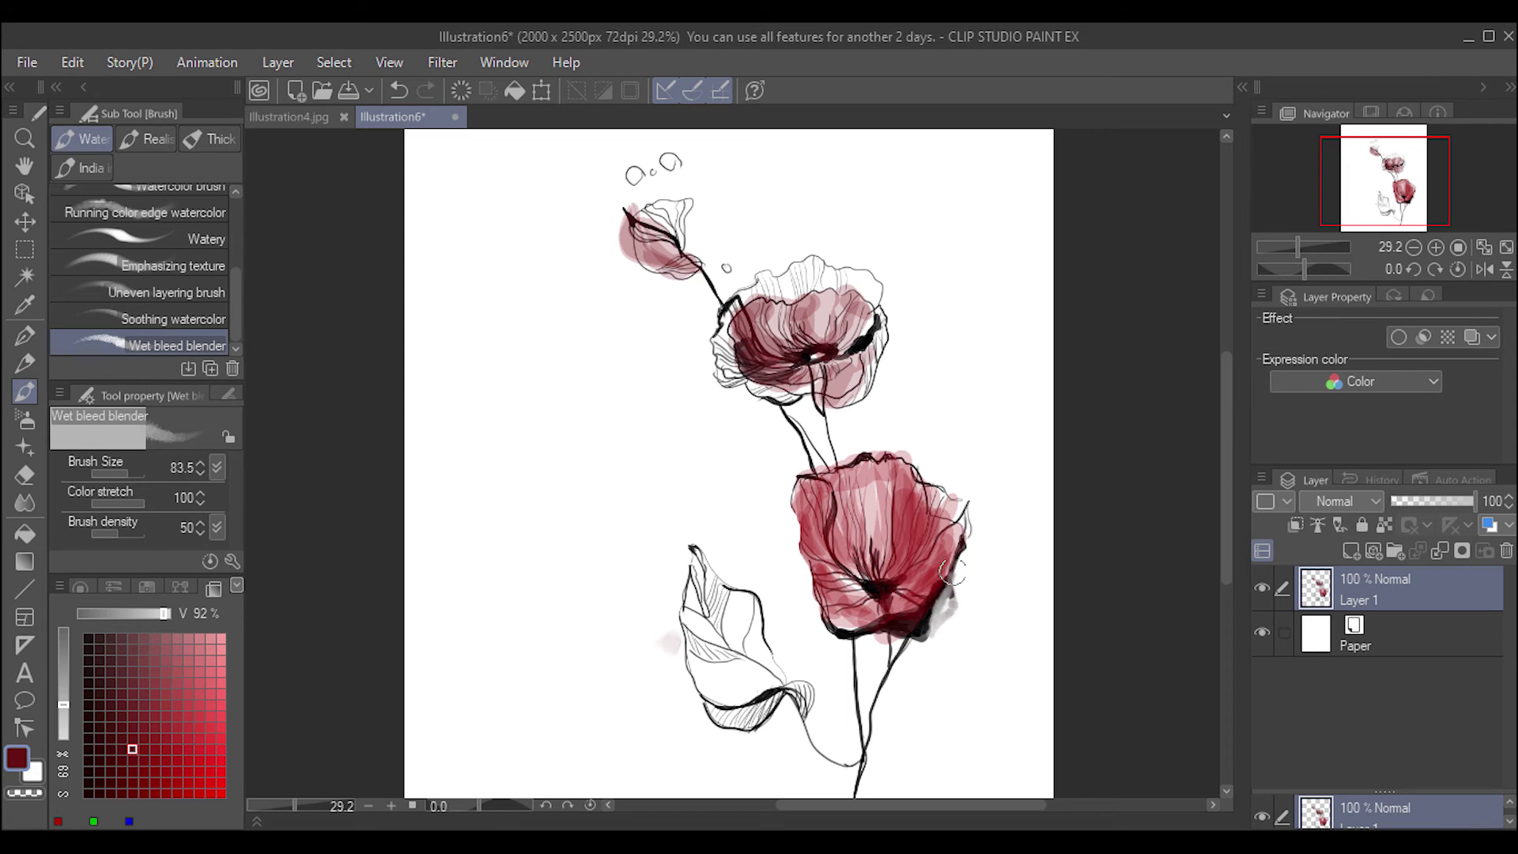
pyautogui.moveTo(950, 583); pyautogui.dragTo(971, 510)
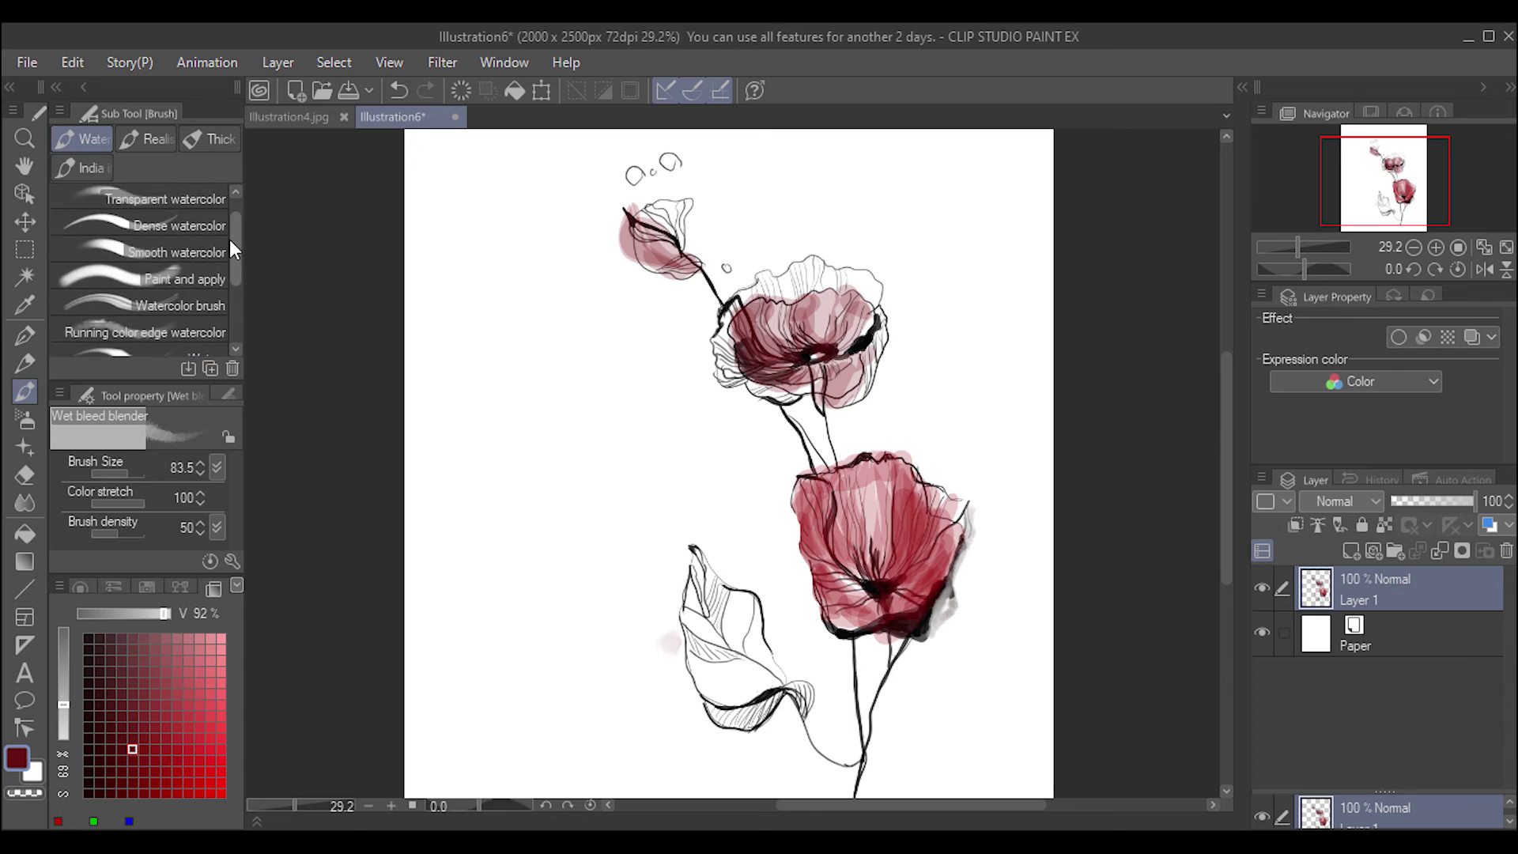
pyautogui.scroll(3, 235, 289)
pyautogui.click(197, 316)
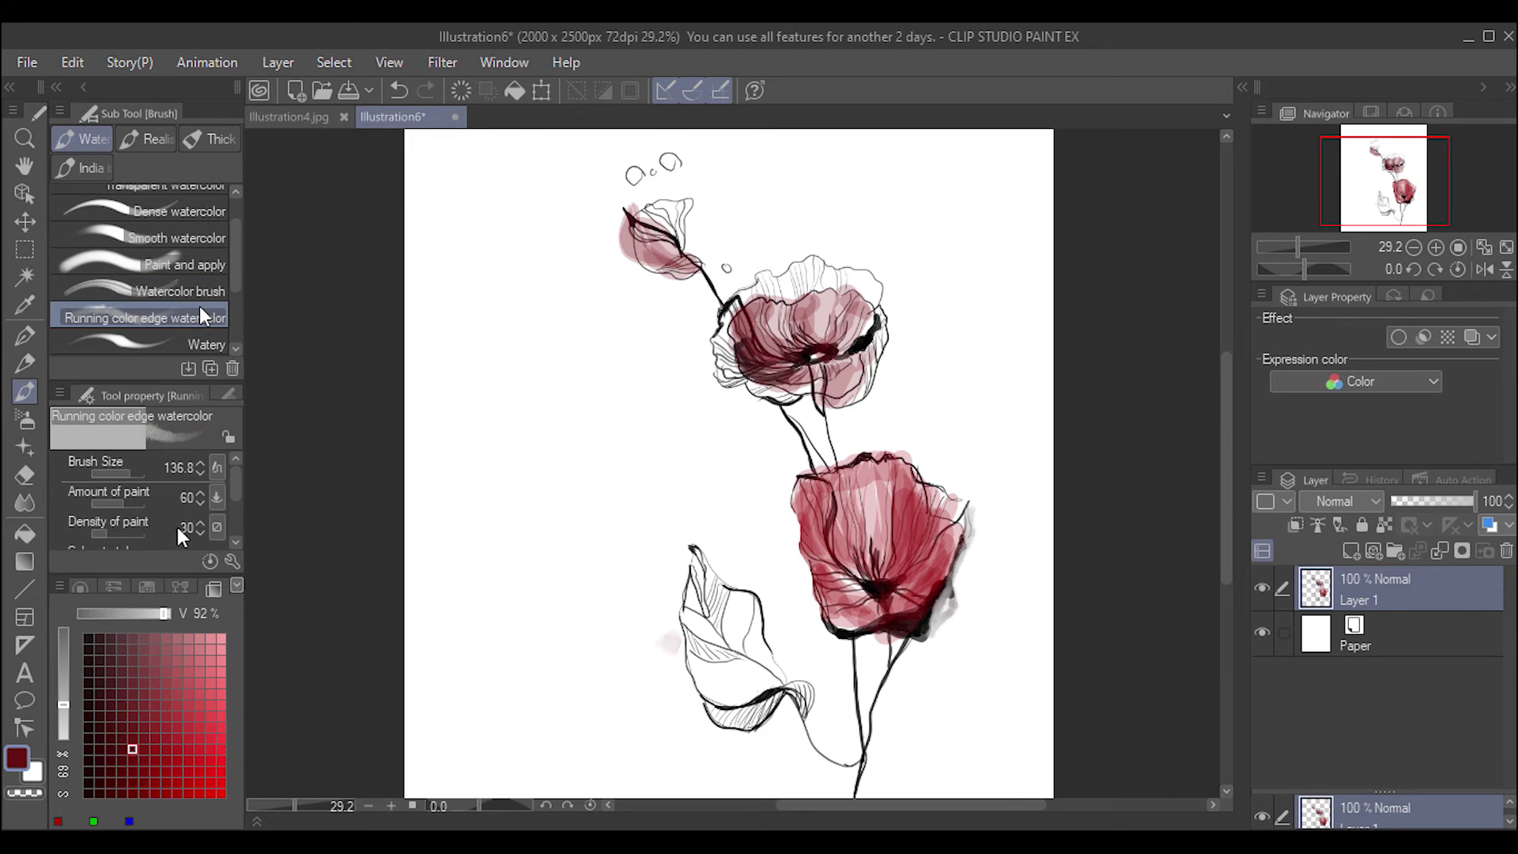
# - Raise Amount of paint to full and lay pink-red watercolour washes at the lower leaf's tip
pyautogui.moveTo(119, 504); pyautogui.dragTo(184, 520)
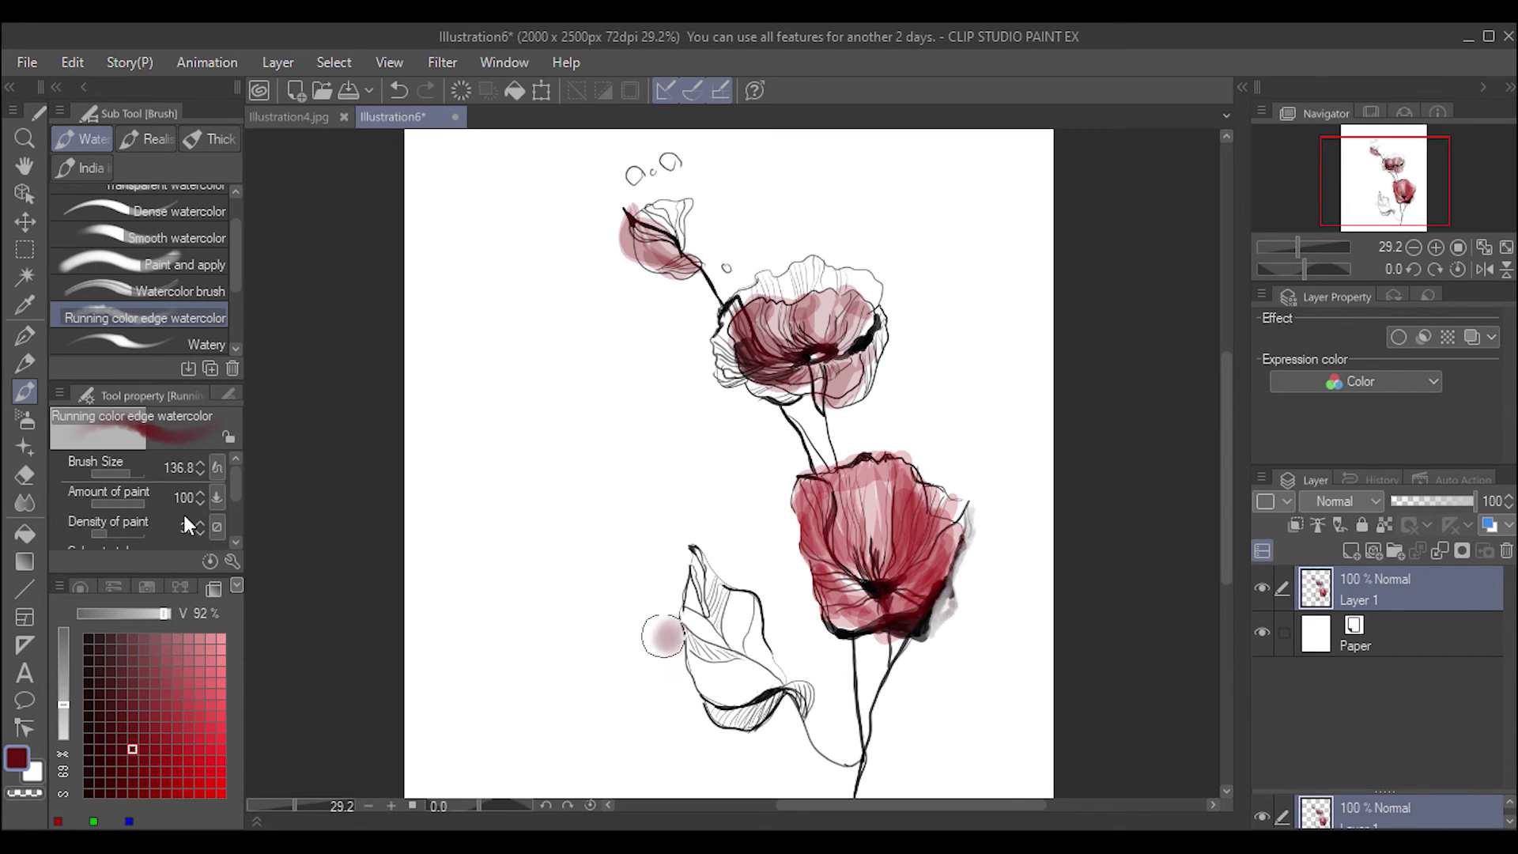
pyautogui.moveTo(673, 637); pyautogui.dragTo(656, 631)
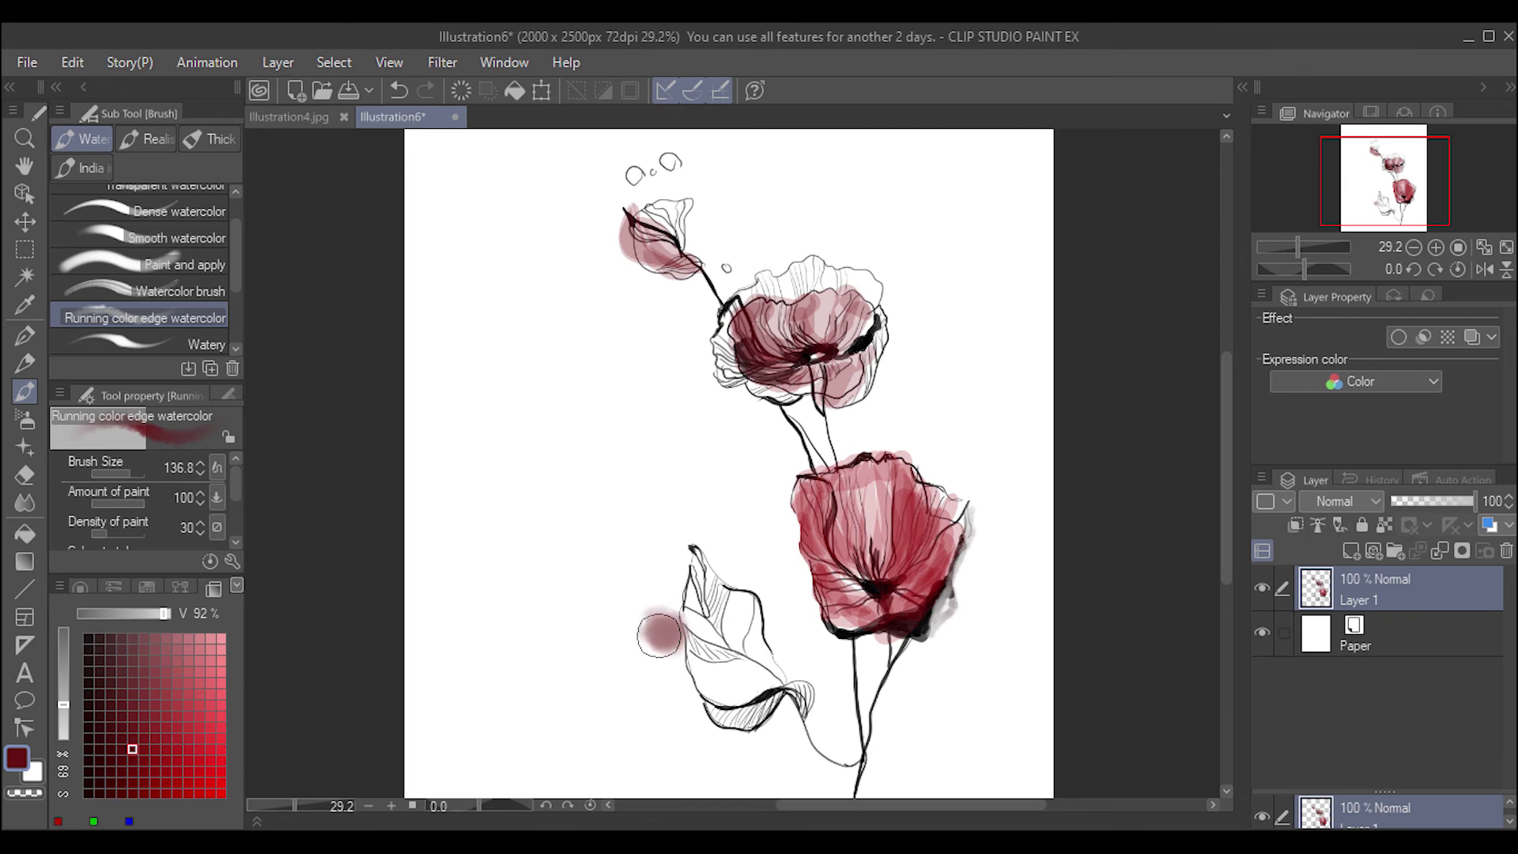
pyautogui.click(178, 292)
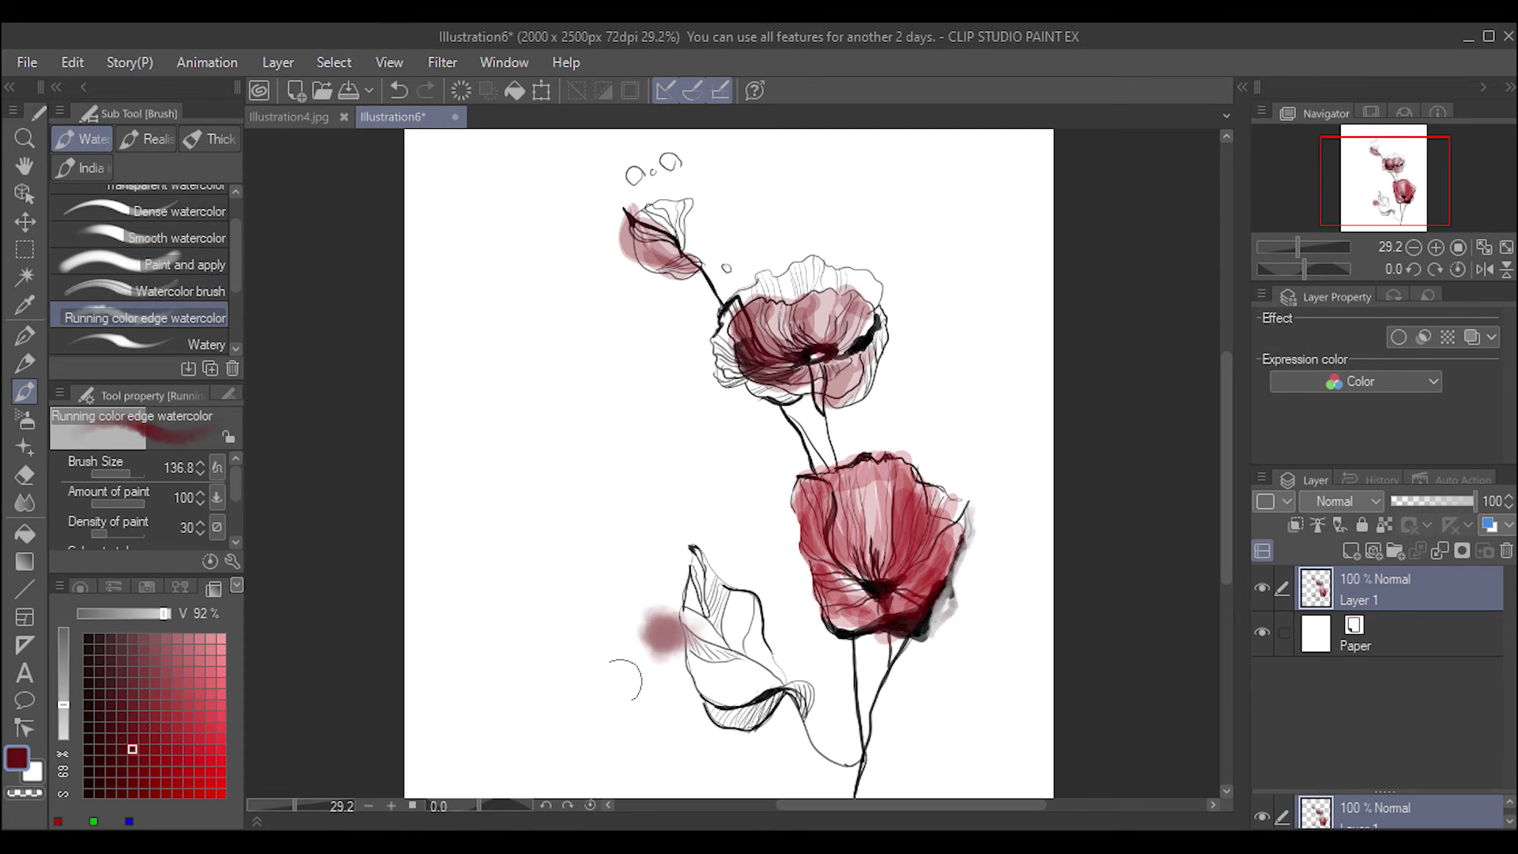
pyautogui.moveTo(657, 626)
pyautogui.mouseDown()
pyautogui.moveTo(654, 641)
pyautogui.moveTo(667, 625)
pyautogui.mouseUp()
pyautogui.keyDown('alt'); pyautogui.click(653, 641); pyautogui.keyUp('alt')
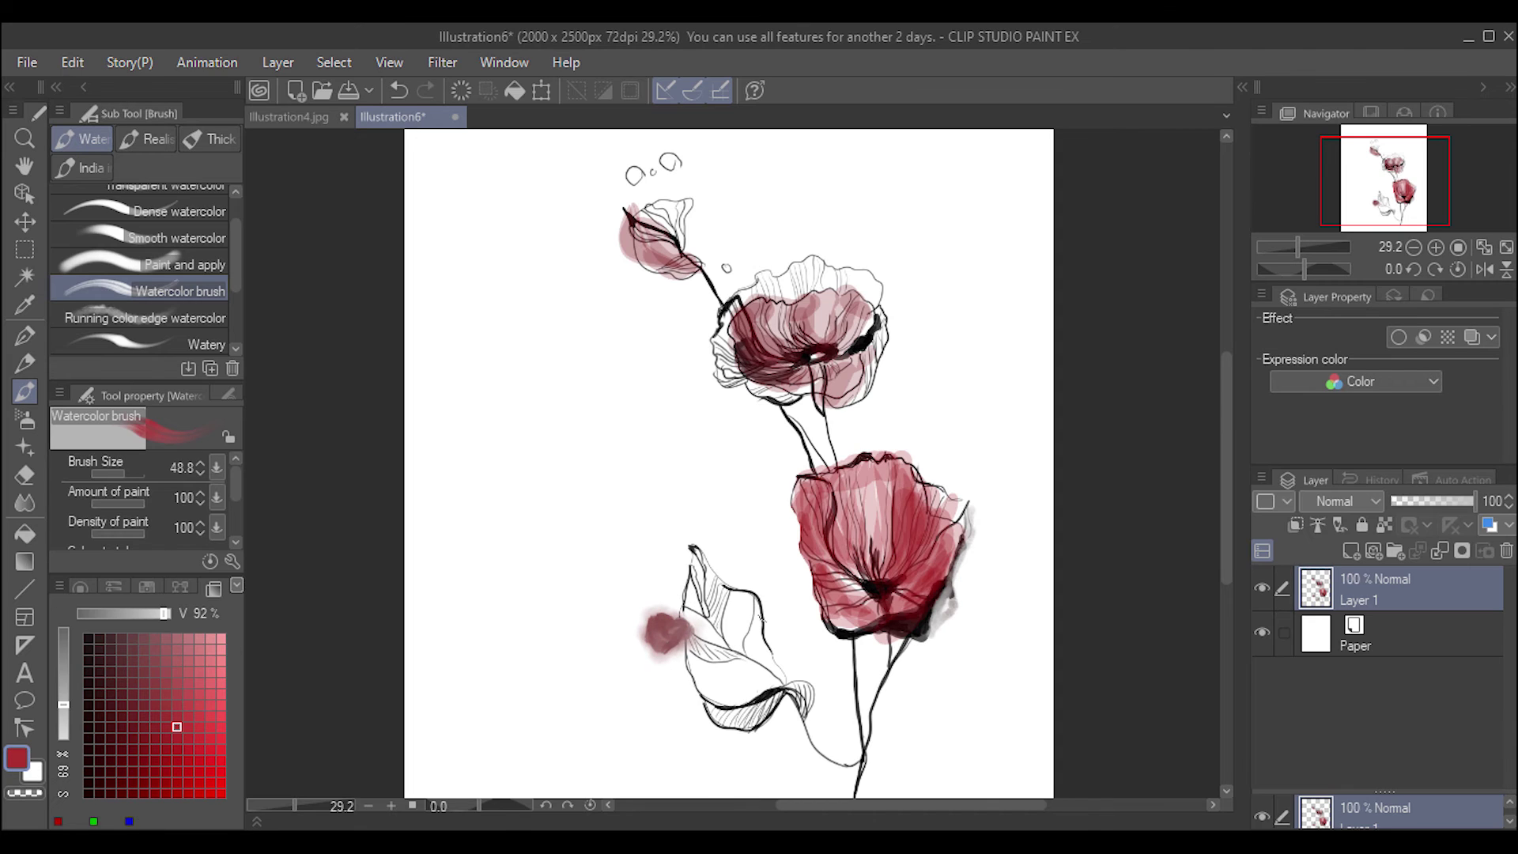
pyautogui.moveTo(771, 589); pyautogui.dragTo(768, 607)
# - Dab more pink and red droplets around the leaf and undo the stray stroke at the poppy centre
pyautogui.keyDown('alt'); pyautogui.click(768, 601); pyautogui.keyUp('alt')
pyautogui.click(733, 614)
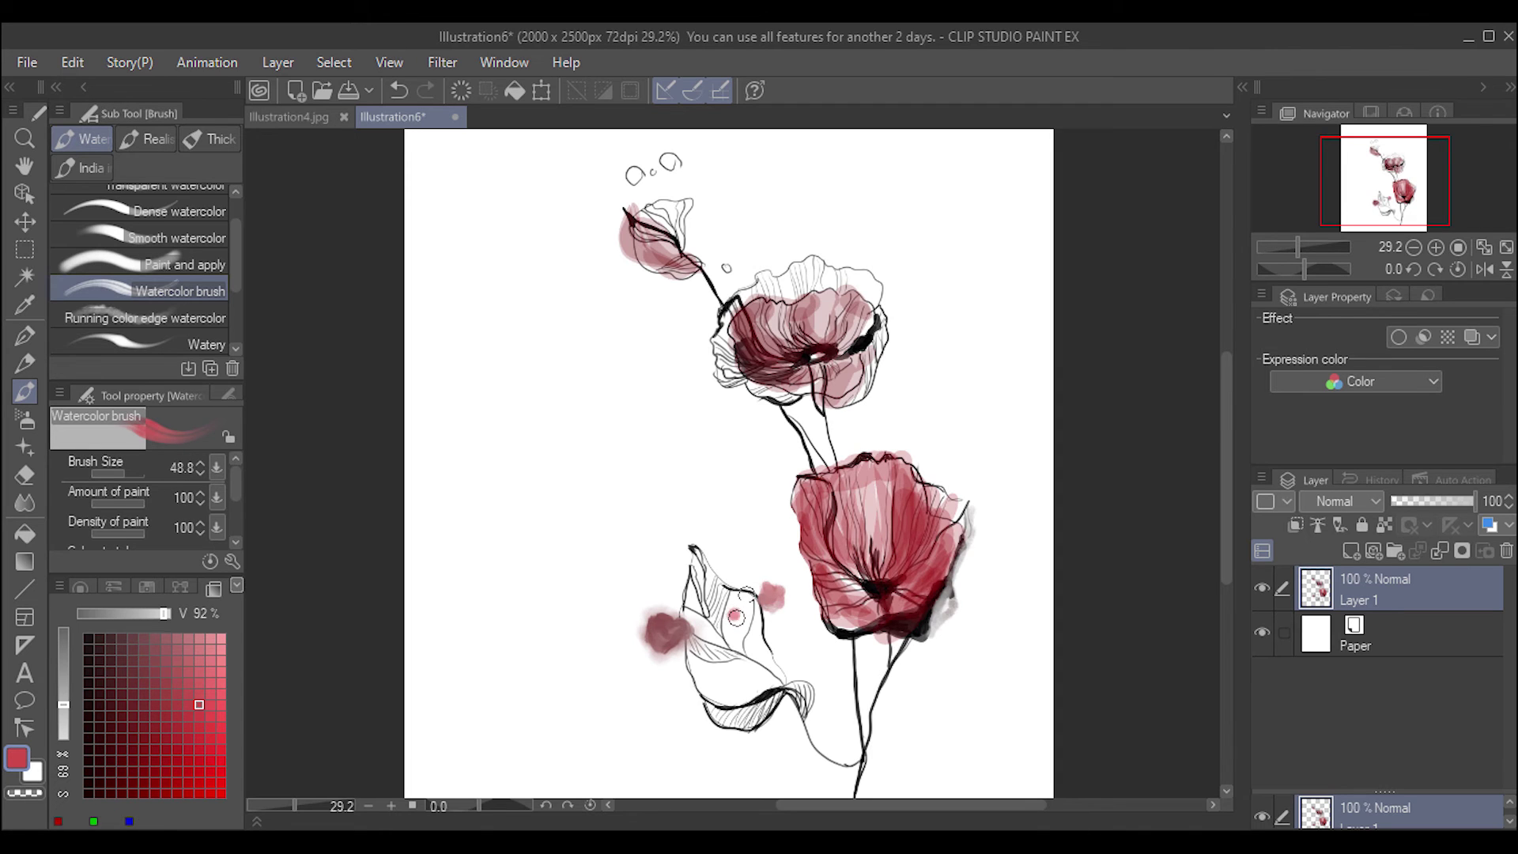
pyautogui.click(786, 593)
pyautogui.click(632, 677)
pyautogui.moveTo(632, 678); pyautogui.dragTo(627, 676)
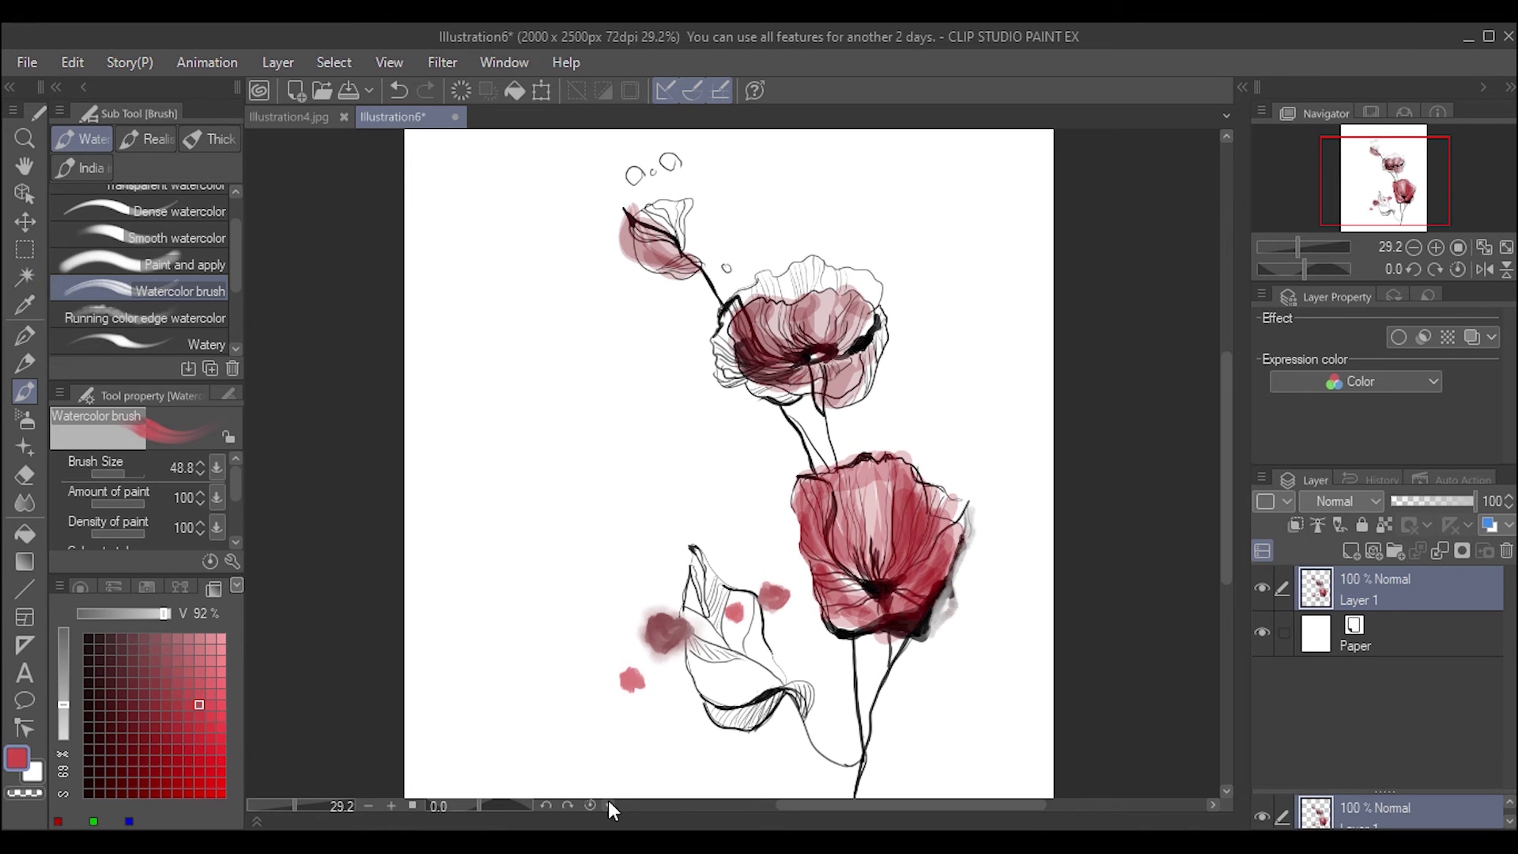
pyautogui.moveTo(658, 624)
pyautogui.mouseDown()
pyautogui.moveTo(680, 631)
pyautogui.moveTo(670, 642)
pyautogui.mouseUp()
pyautogui.moveTo(874, 566); pyautogui.dragTo(862, 568)
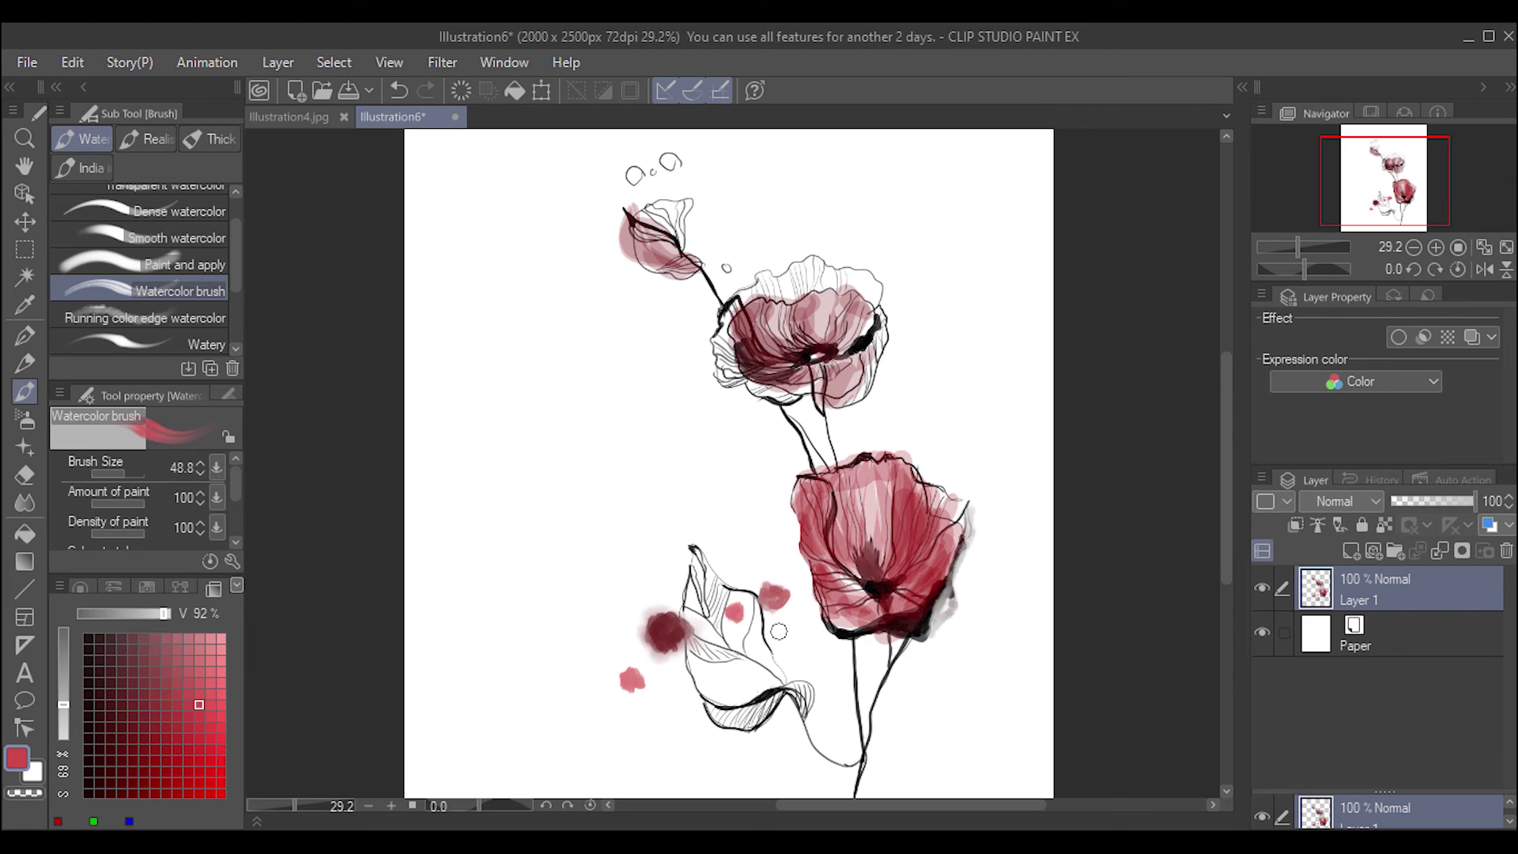
pyautogui.hotkey('ctrl', 'z')
pyautogui.click(88, 783)
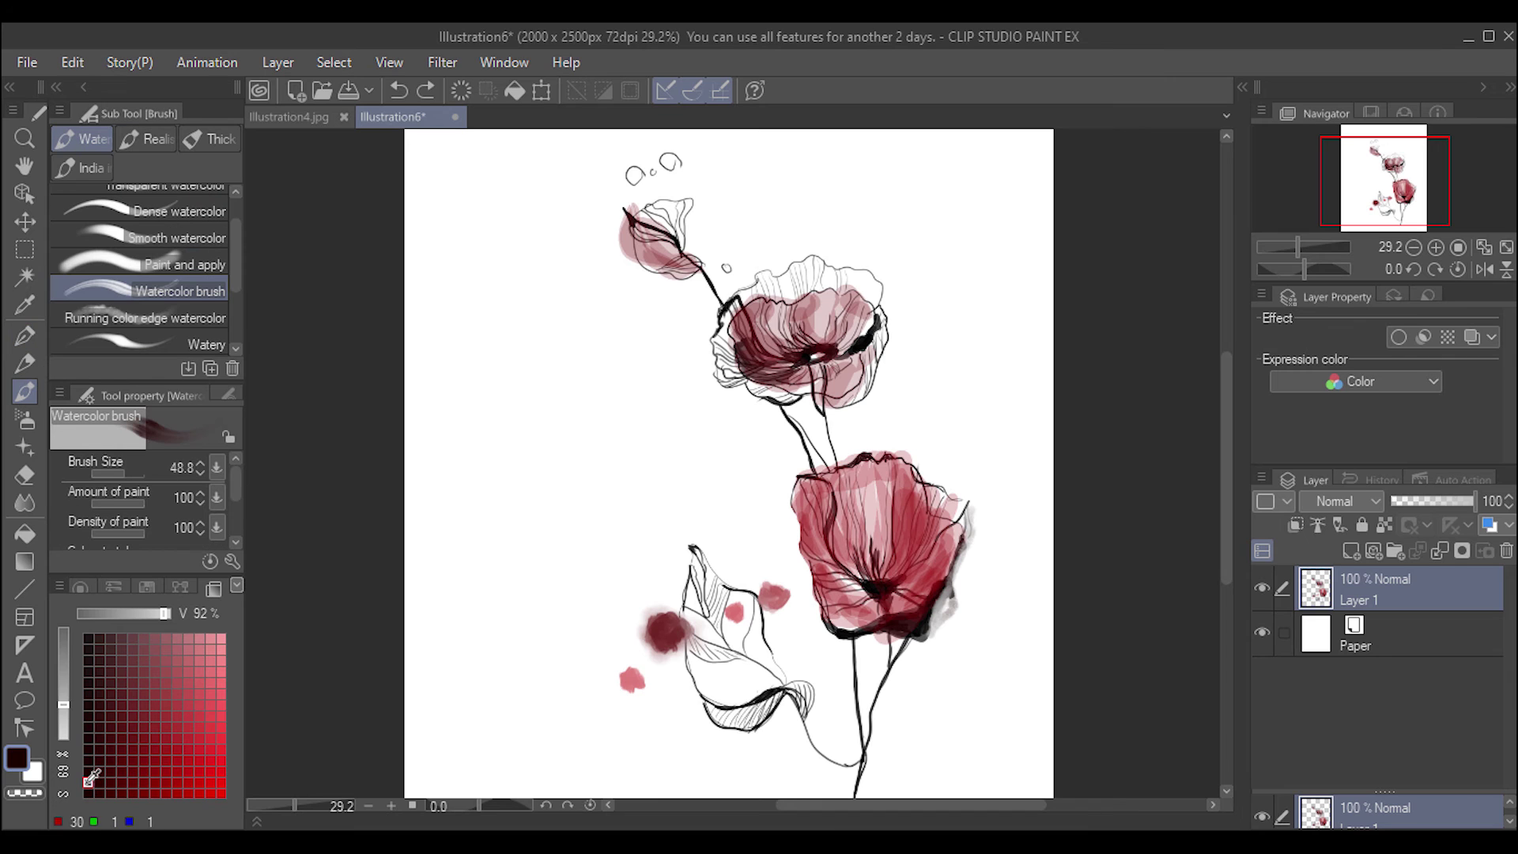
# - Switch to the Darker pencil and set its brush size to 26.3
pyautogui.press('p')
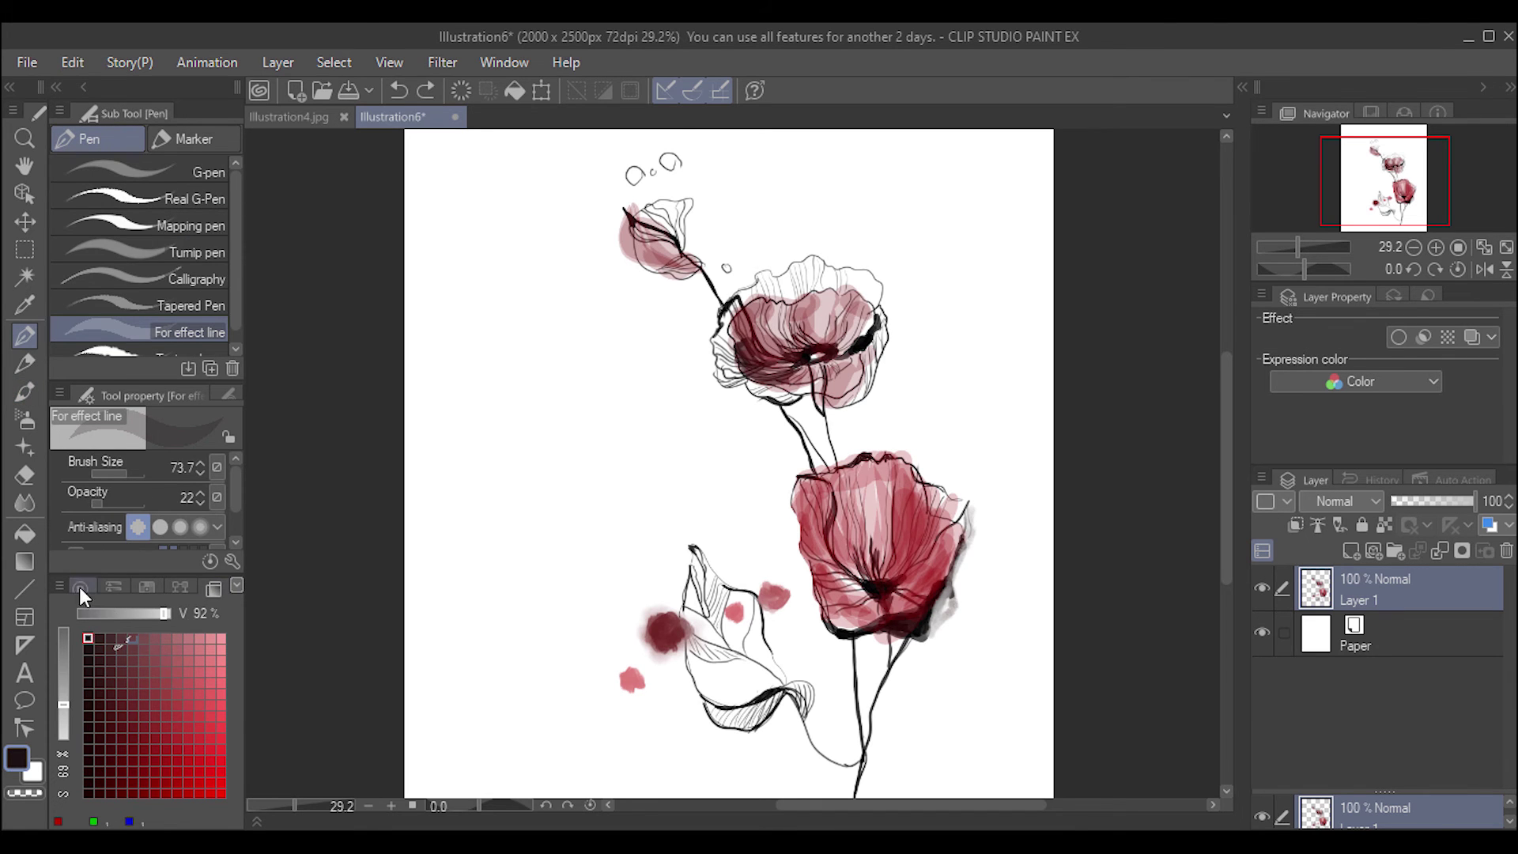
pyautogui.click(80, 587)
pyautogui.click(219, 587)
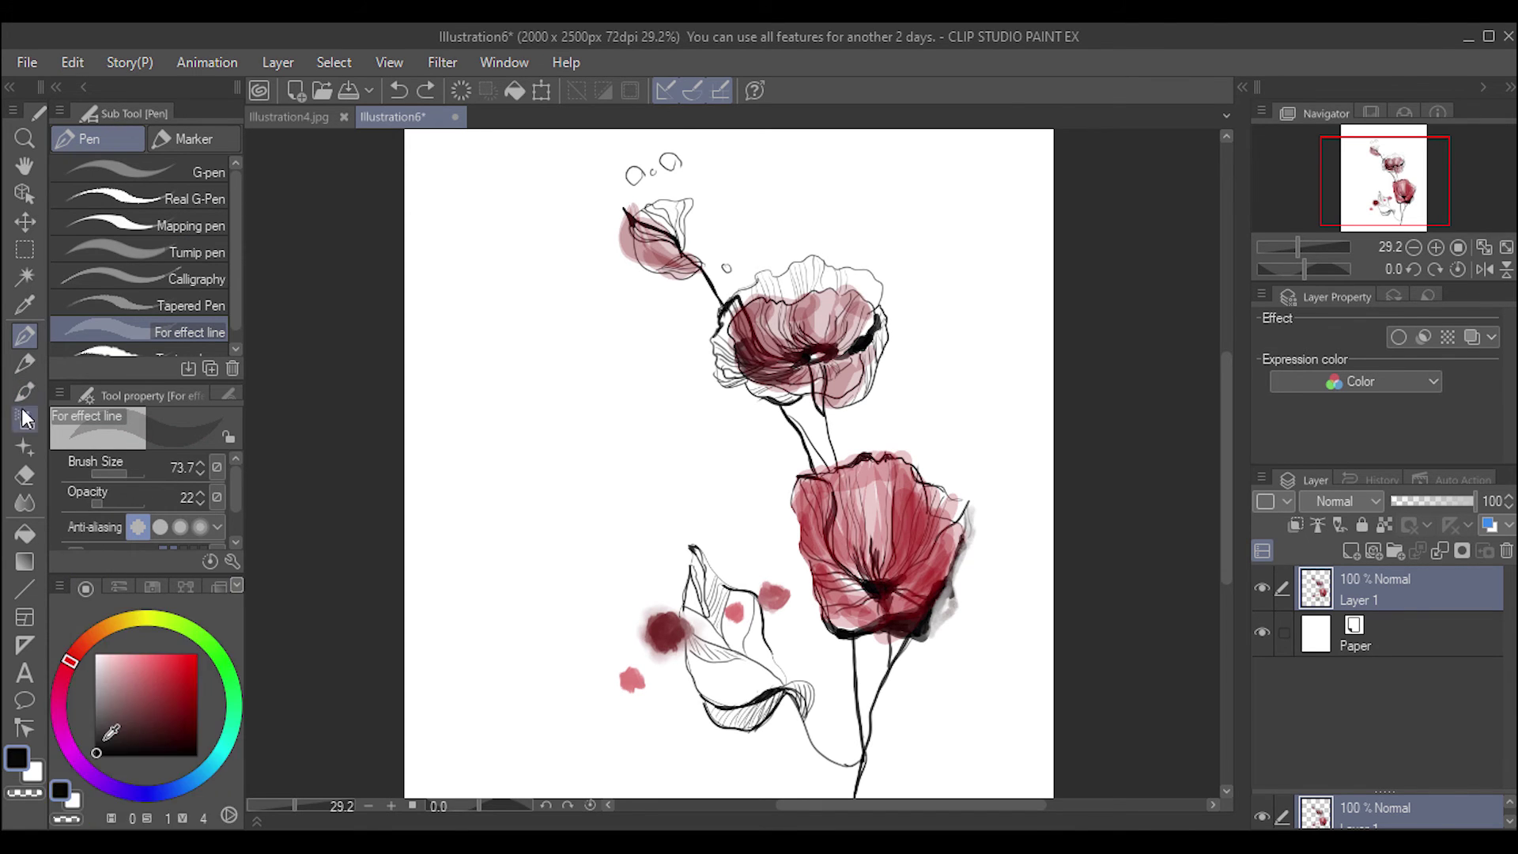
pyautogui.click(25, 362)
pyautogui.click(26, 336)
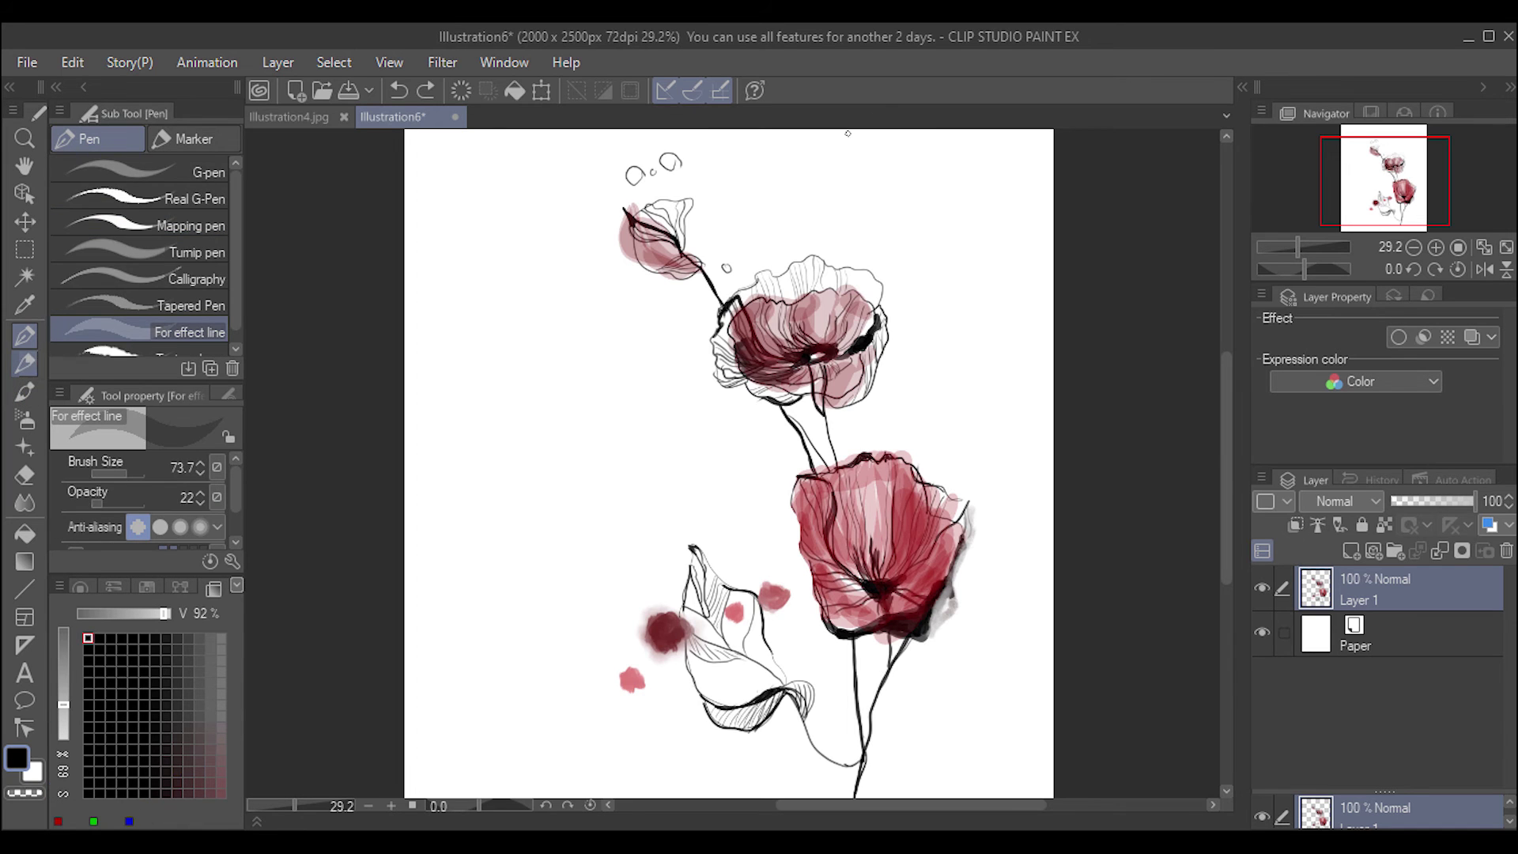
pyautogui.press('p')
pyautogui.moveTo(861, 156); pyautogui.dragTo(868, 189)
pyautogui.click(122, 474)
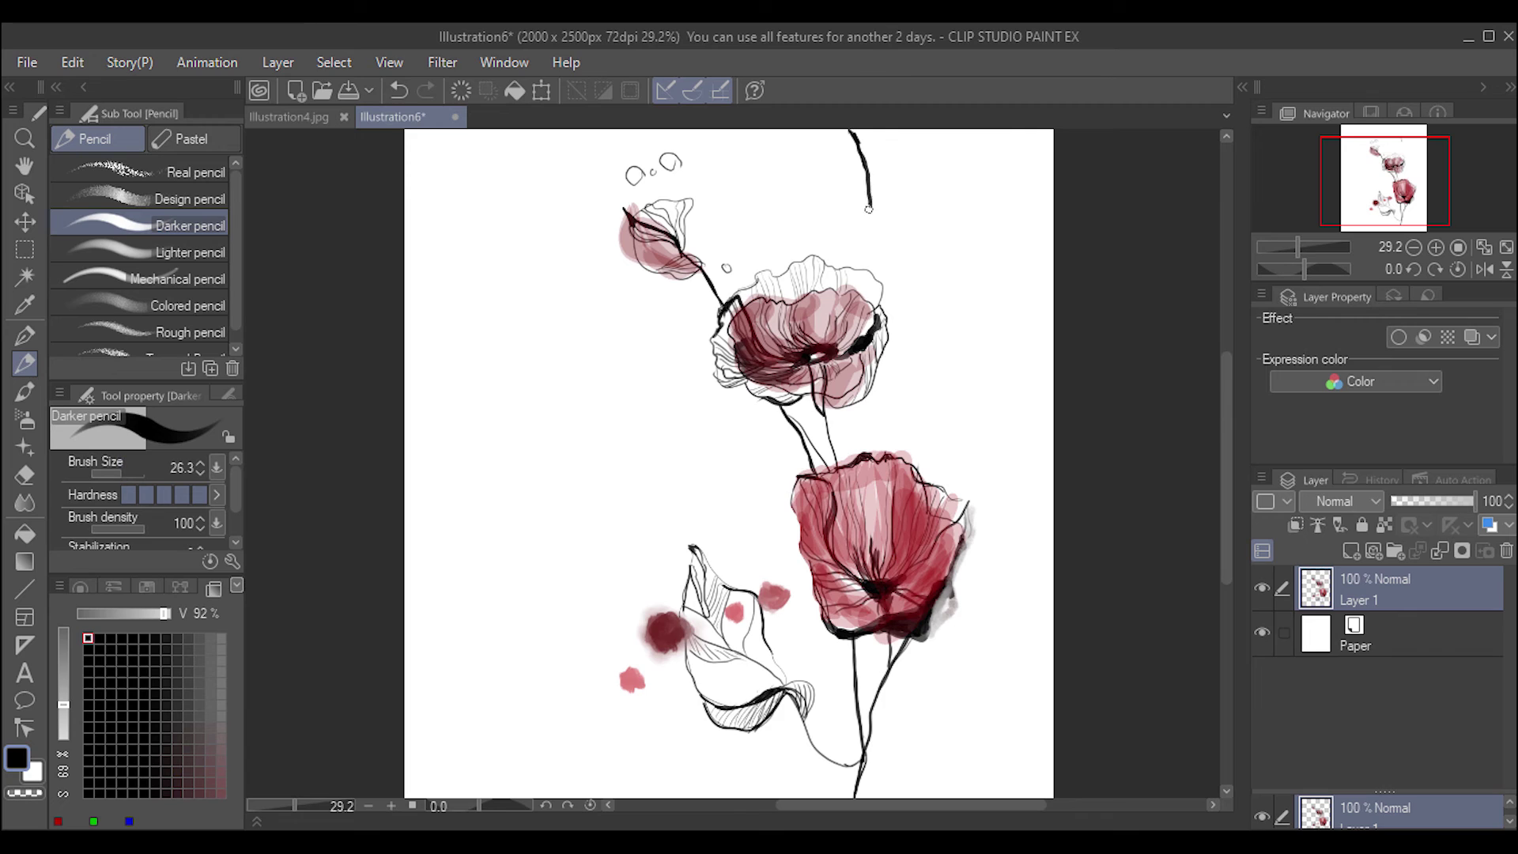
# - Draw extra long stems from the top edge past both poppies down to the page bottom
pyautogui.moveTo(870, 255)
pyautogui.mouseDown()
pyautogui.moveTo(943, 484)
pyautogui.moveTo(993, 797)
pyautogui.mouseUp()
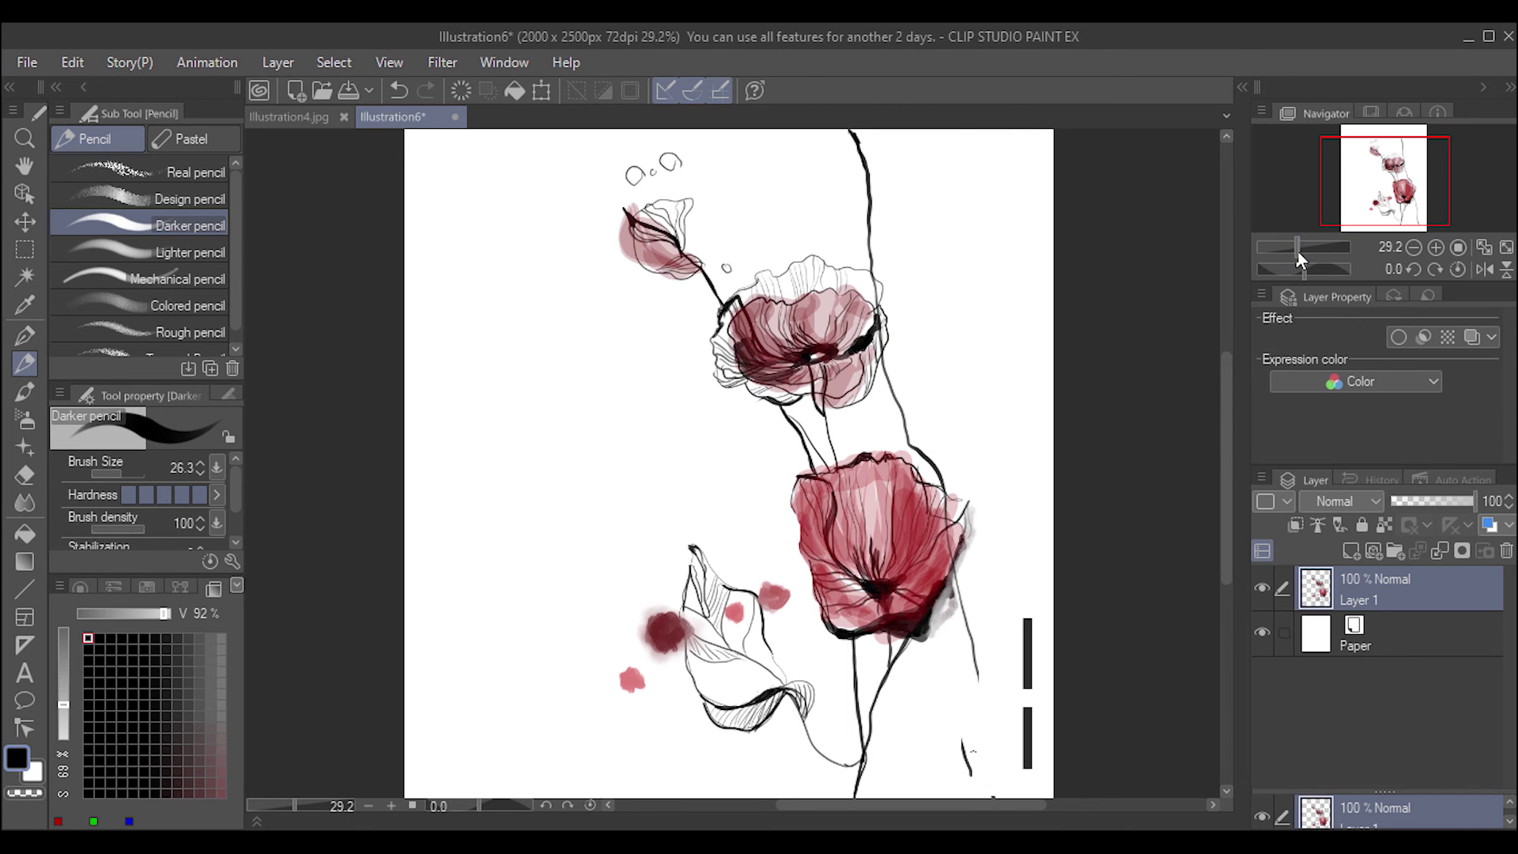
pyautogui.moveTo(1298, 249); pyautogui.dragTo(1292, 249)
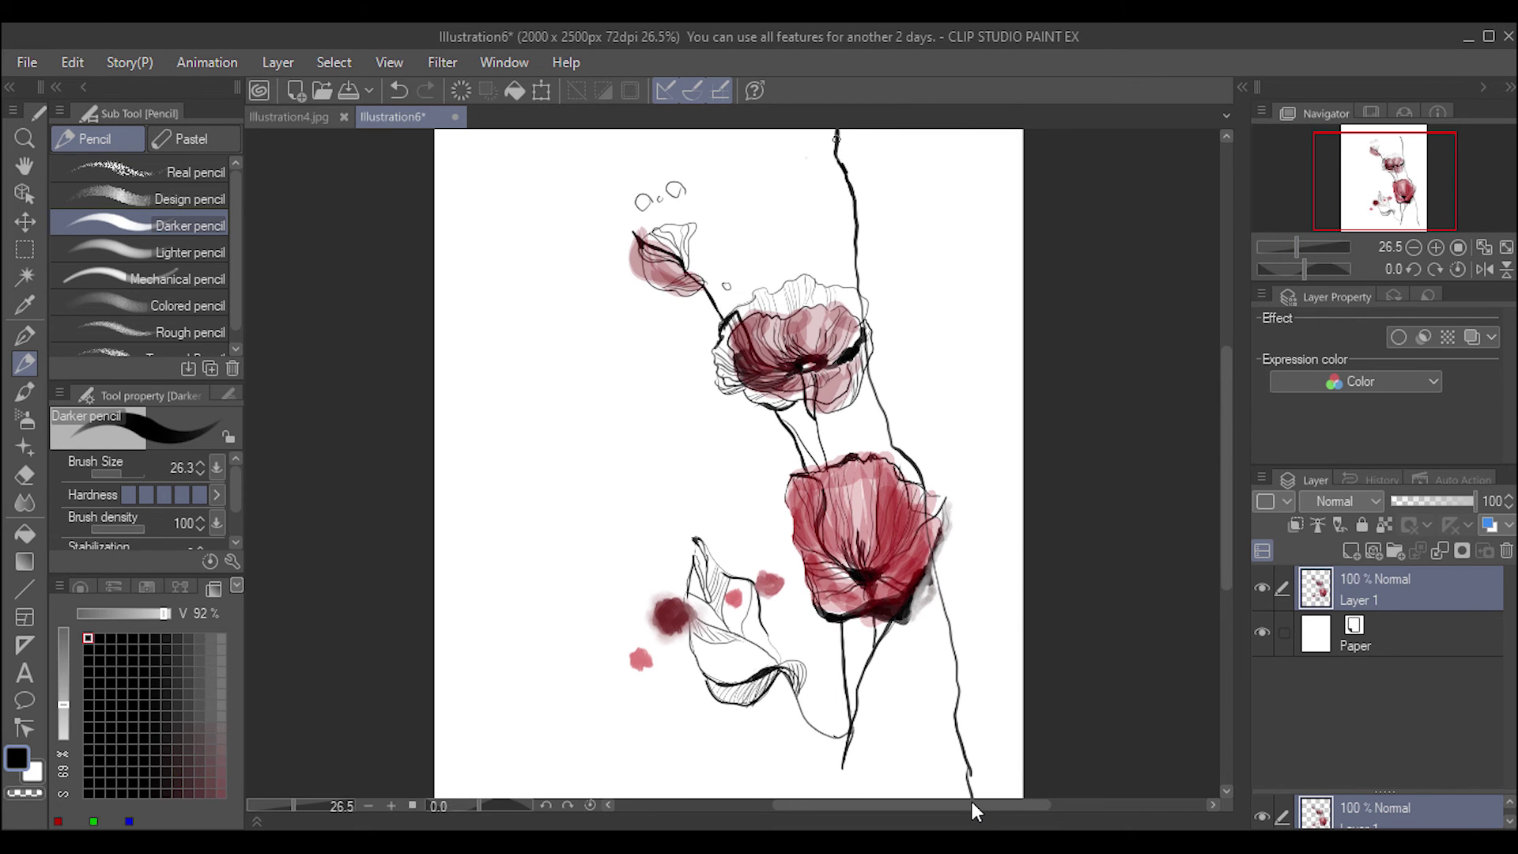
pyautogui.moveTo(837, 130); pyautogui.dragTo(862, 267)
pyautogui.moveTo(838, 136)
pyautogui.mouseDown()
pyautogui.moveTo(962, 766)
pyautogui.moveTo(959, 685)
pyautogui.mouseUp()
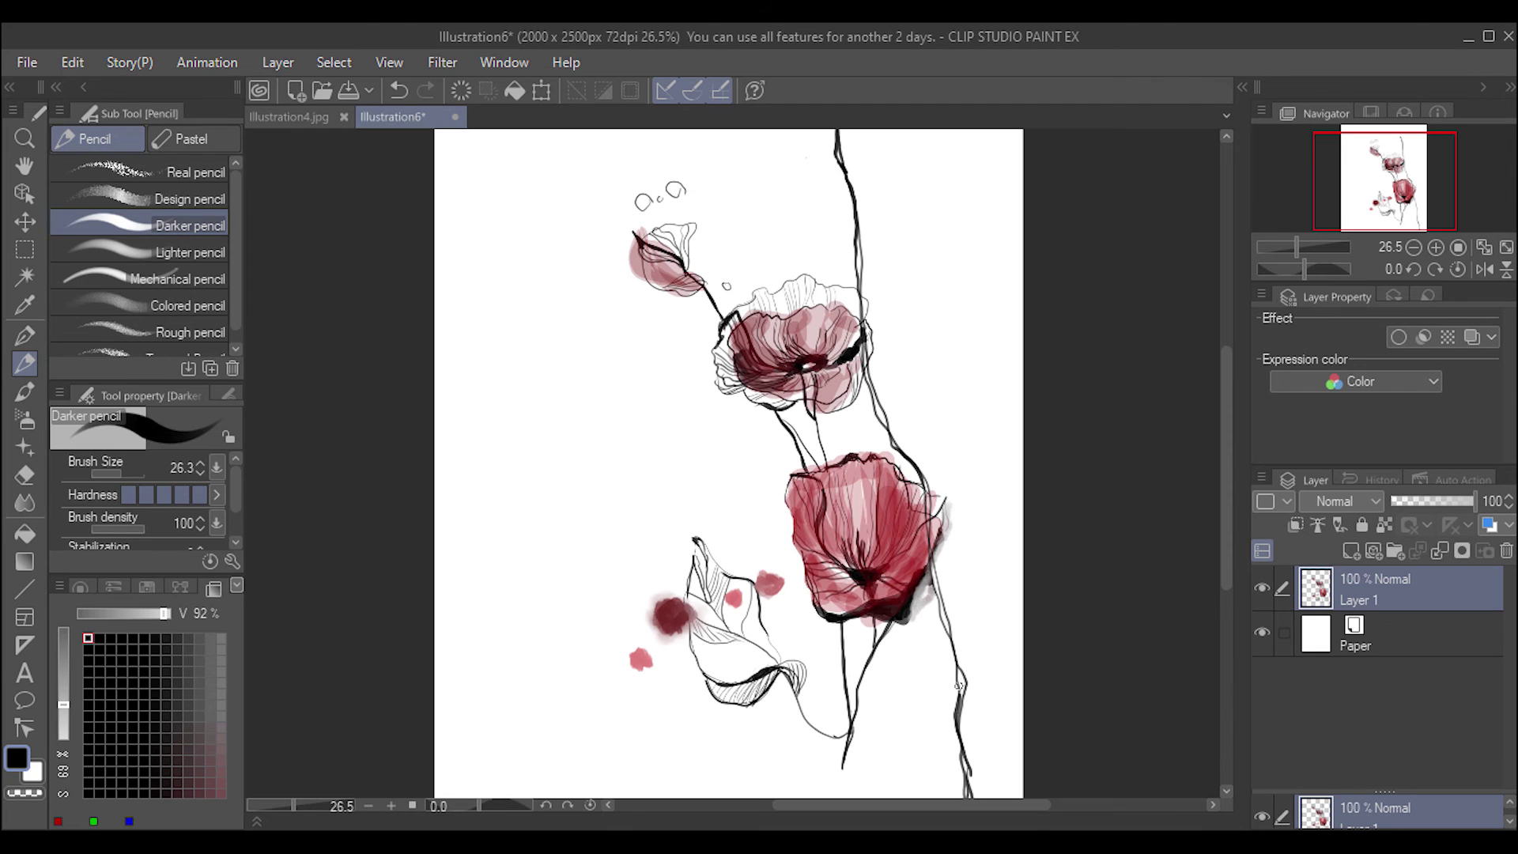
pyautogui.moveTo(854, 739); pyautogui.dragTo(833, 788)
pyautogui.moveTo(839, 680); pyautogui.dragTo(833, 795)
# - Ink dark outlines and veins along the big poppy's right, left and top-left edges
pyautogui.moveTo(941, 580)
pyautogui.mouseDown()
pyautogui.moveTo(937, 551)
pyautogui.moveTo(911, 606)
pyautogui.mouseUp()
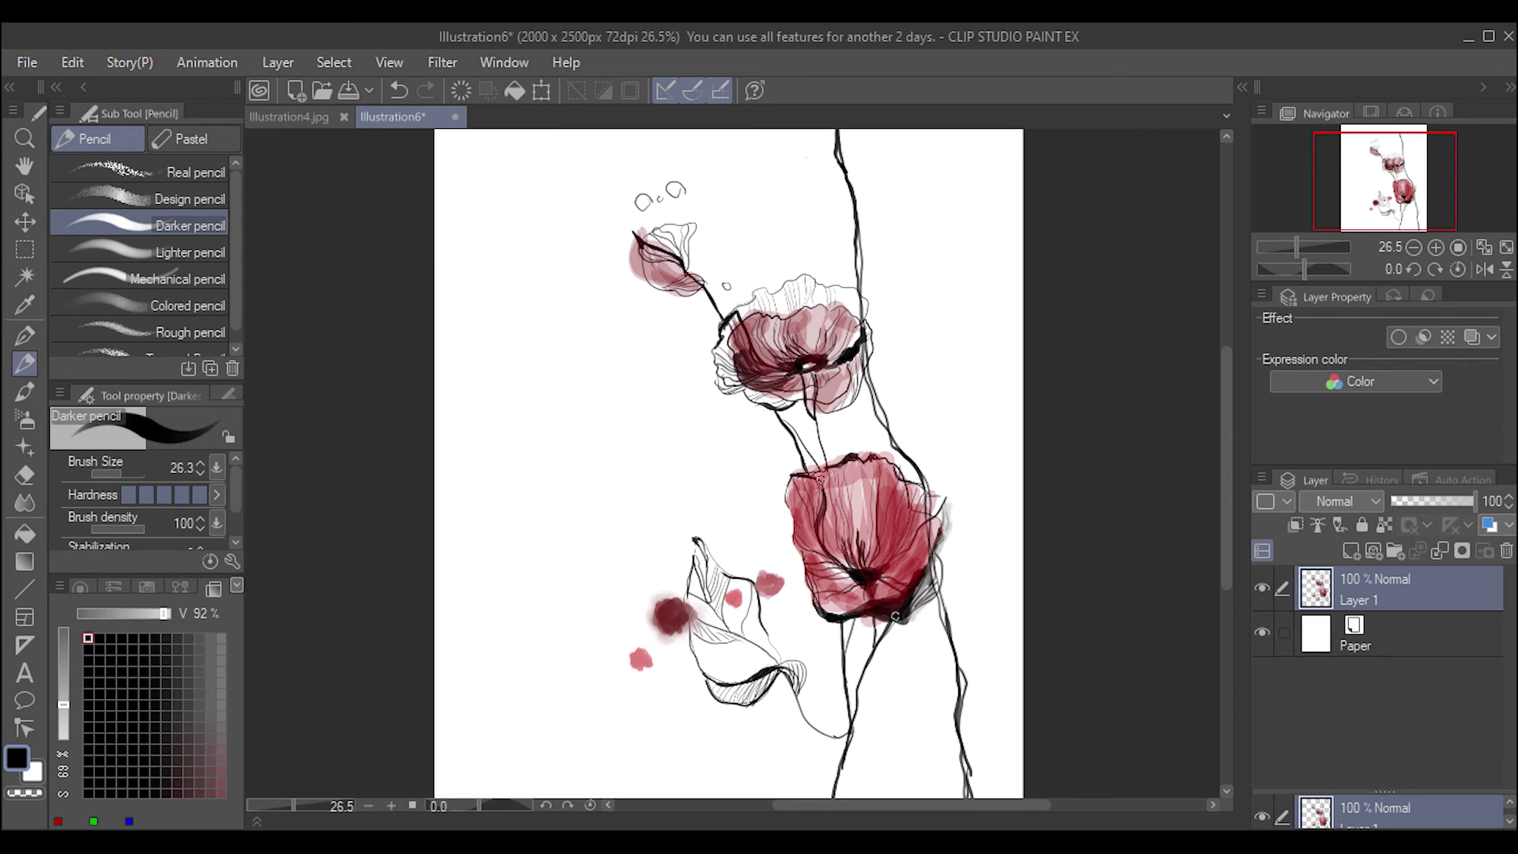
pyautogui.moveTo(819, 482); pyautogui.dragTo(843, 570)
pyautogui.moveTo(860, 472); pyautogui.dragTo(847, 551)
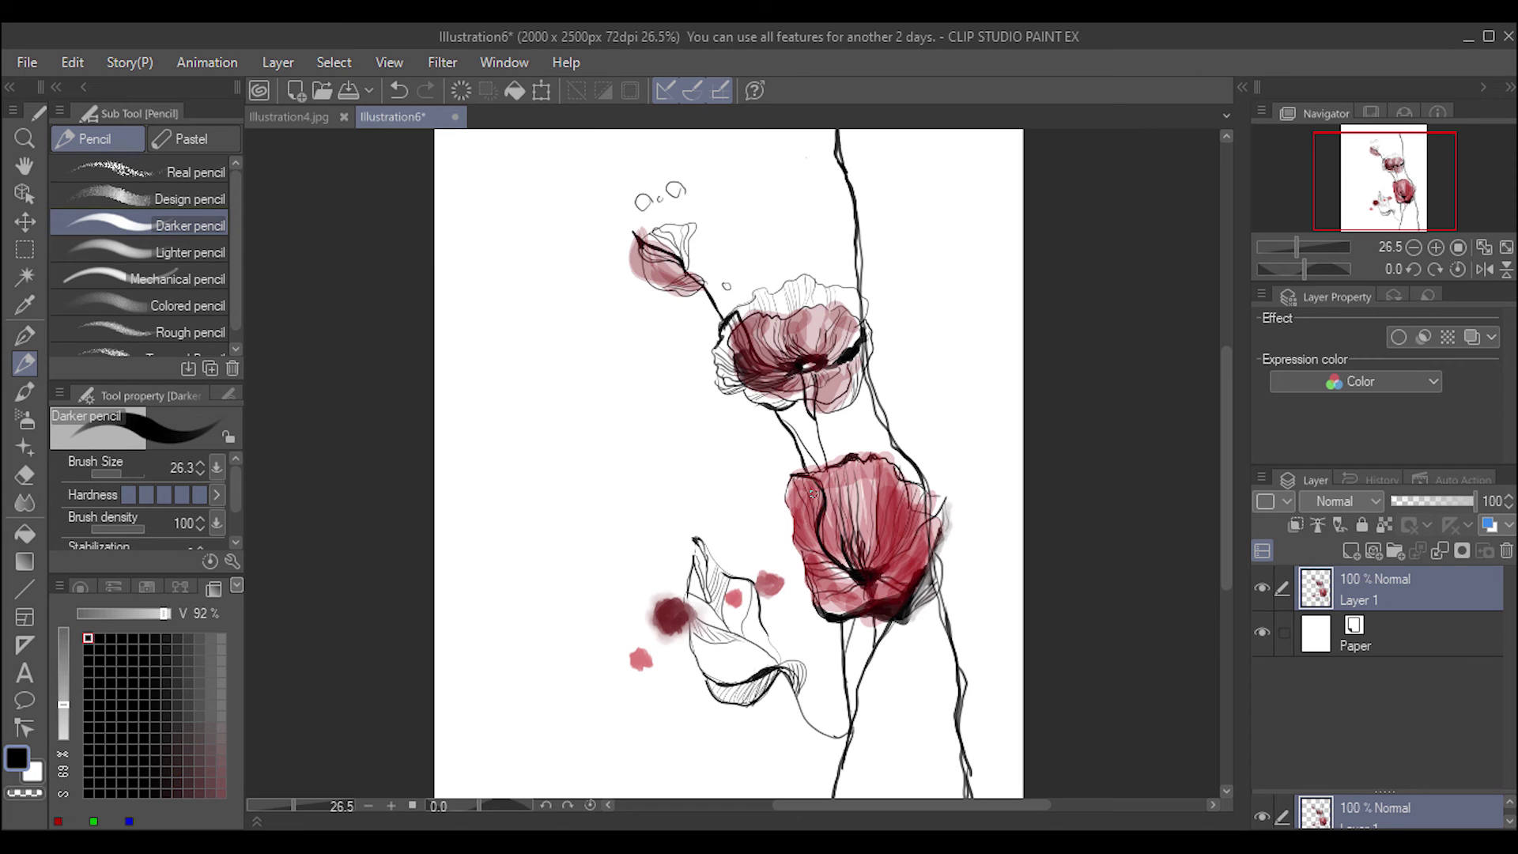
pyautogui.moveTo(789, 472); pyautogui.dragTo(794, 585)
pyautogui.moveTo(790, 490); pyautogui.dragTo(800, 588)
pyautogui.moveTo(788, 474)
pyautogui.mouseDown()
pyautogui.moveTo(824, 503)
pyautogui.moveTo(780, 491)
pyautogui.moveTo(824, 518)
pyautogui.mouseUp()
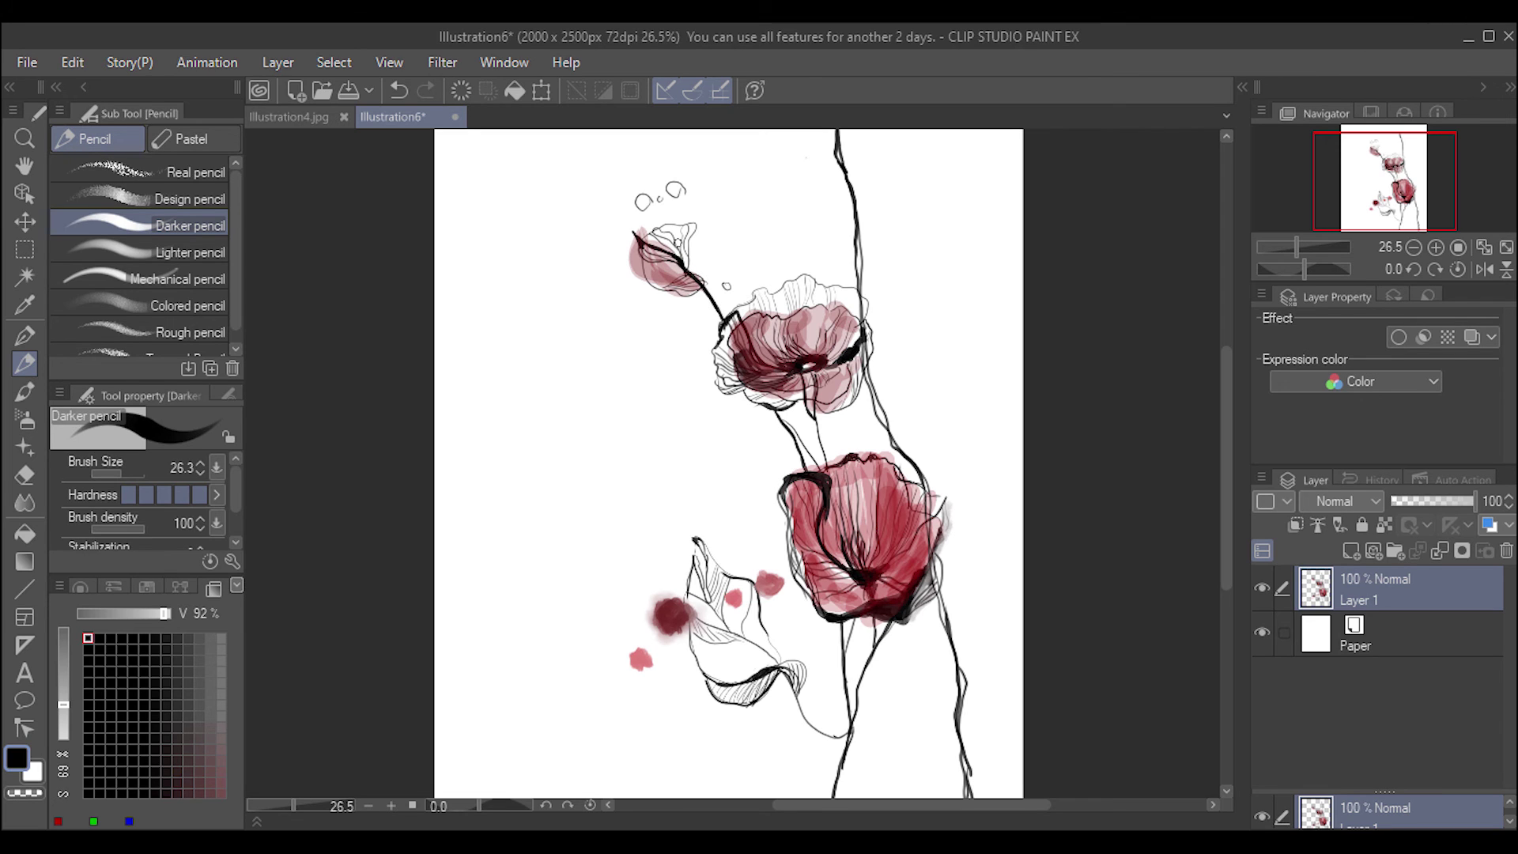
# - Pick a darker red from the Color Set and paint red into the top buds beside the stem
pyautogui.click(80, 586)
pyautogui.click(155, 663)
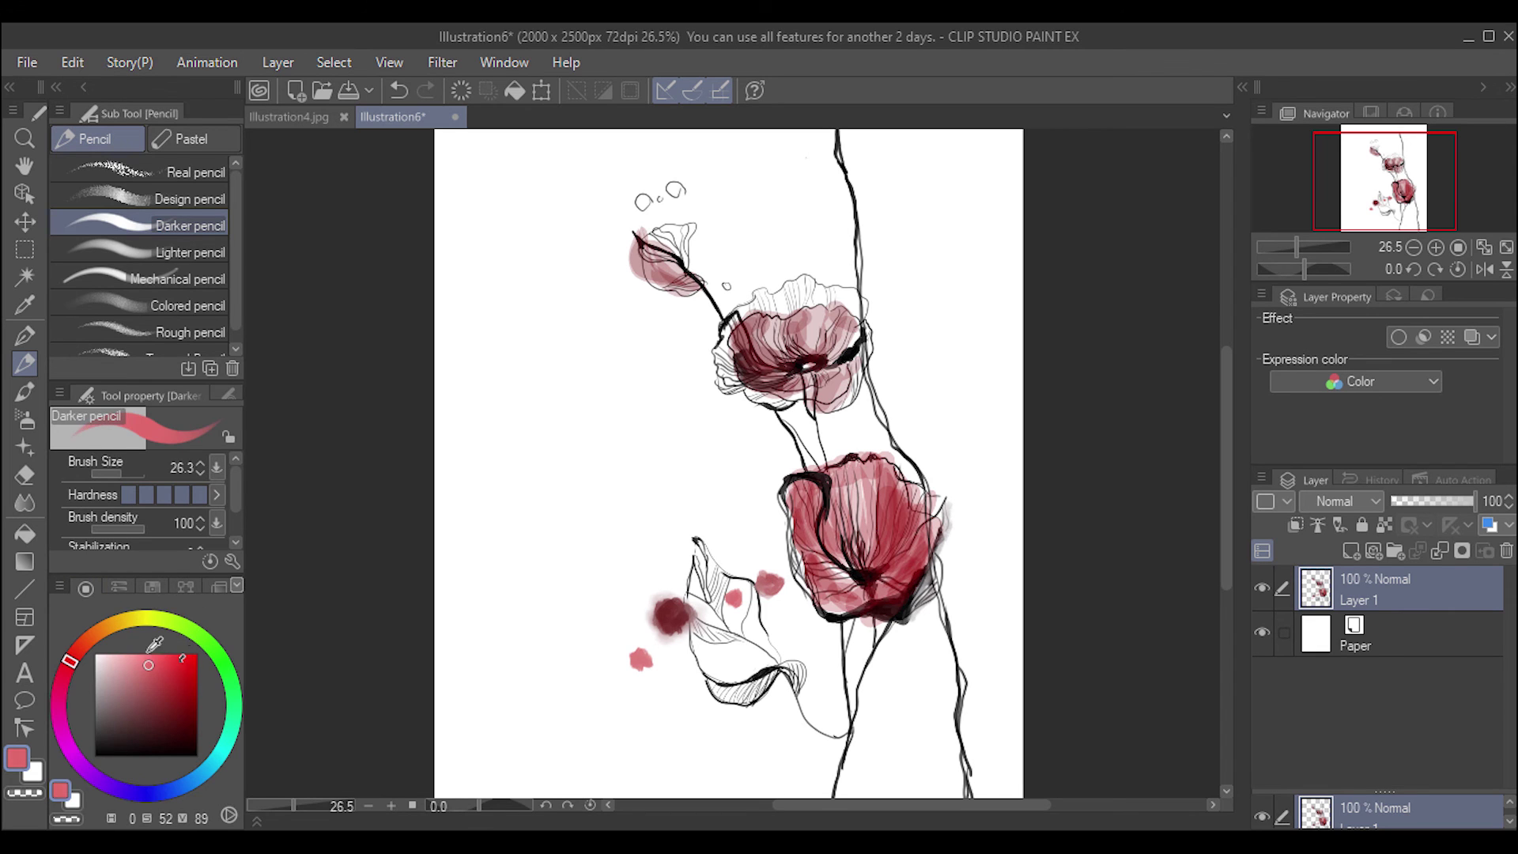
pyautogui.click(214, 586)
pyautogui.click(79, 586)
pyautogui.click(135, 744)
pyautogui.click(213, 586)
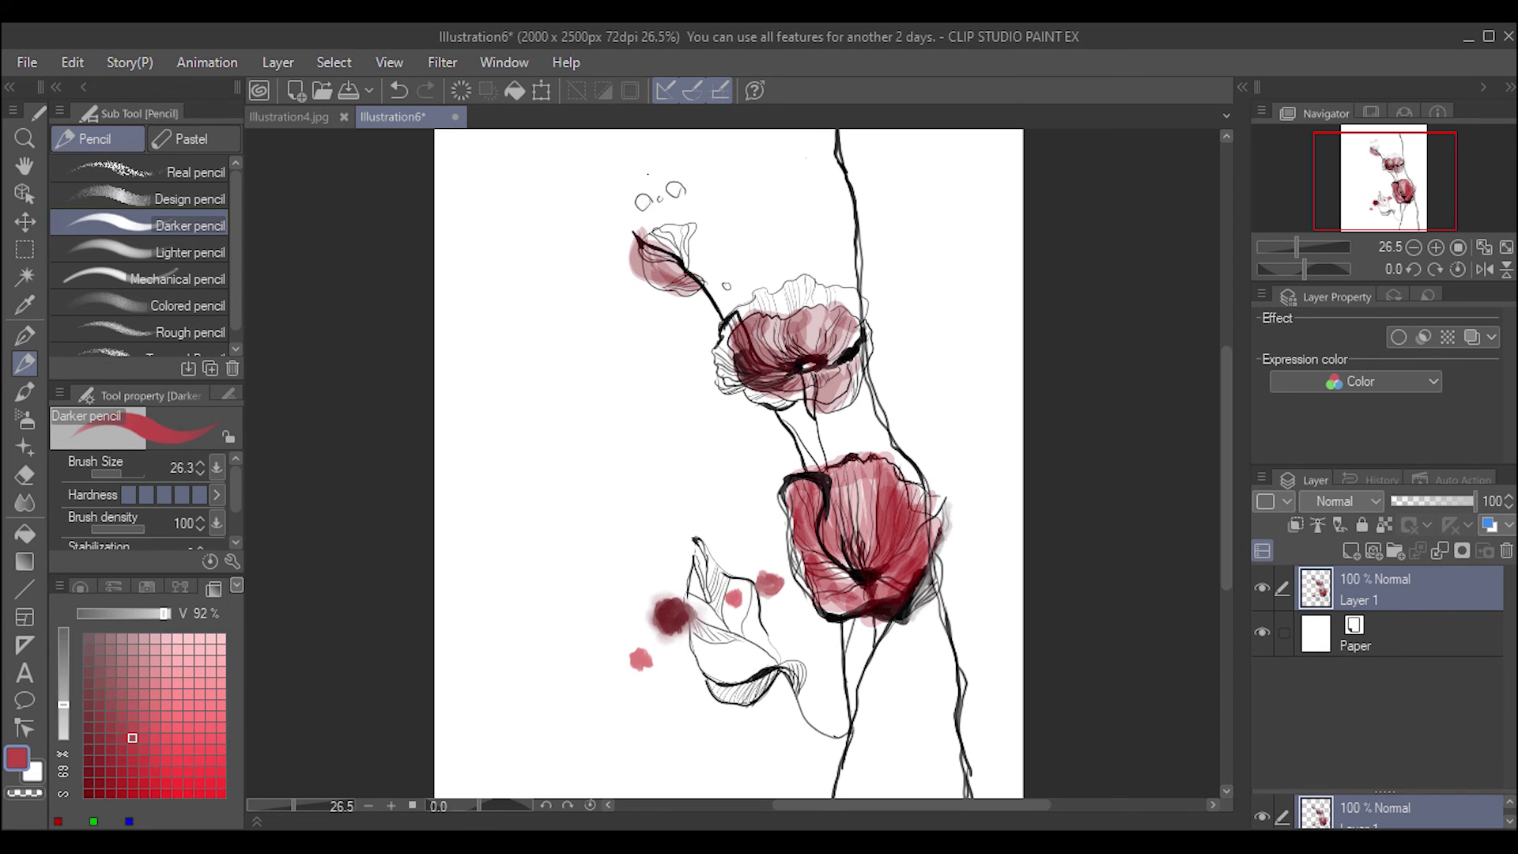
pyautogui.moveTo(644, 202); pyautogui.dragTo(677, 190)
pyautogui.moveTo(724, 281); pyautogui.dragTo(725, 305)
pyautogui.click(722, 305)
# - At brush size 90.6, make the droplets around the lower leaf solid, rounder red and tint the upper-left bud
pyautogui.moveTo(114, 475); pyautogui.dragTo(128, 468)
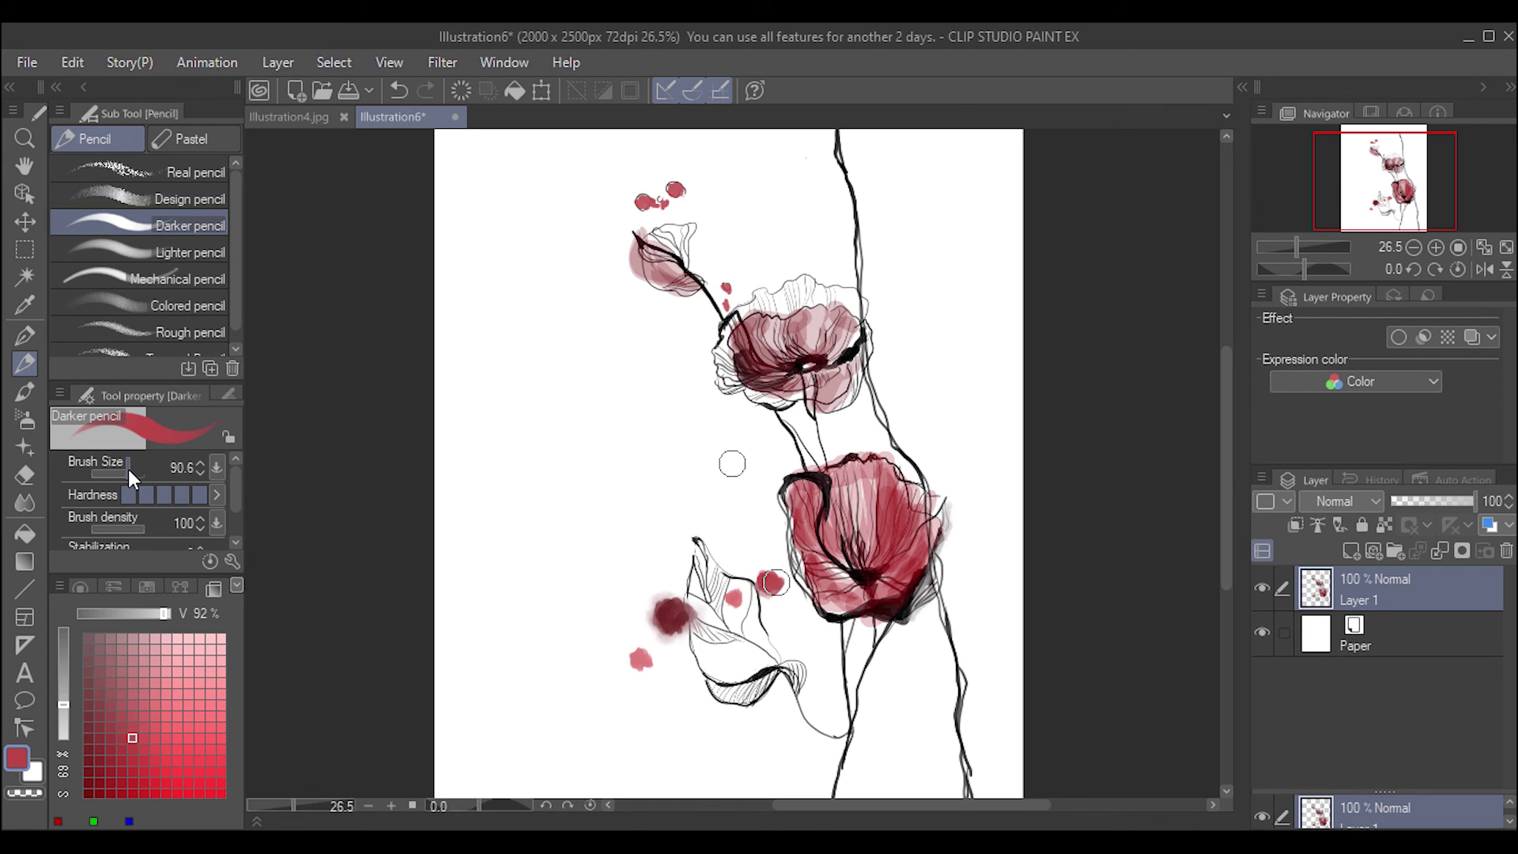
pyautogui.click(735, 595)
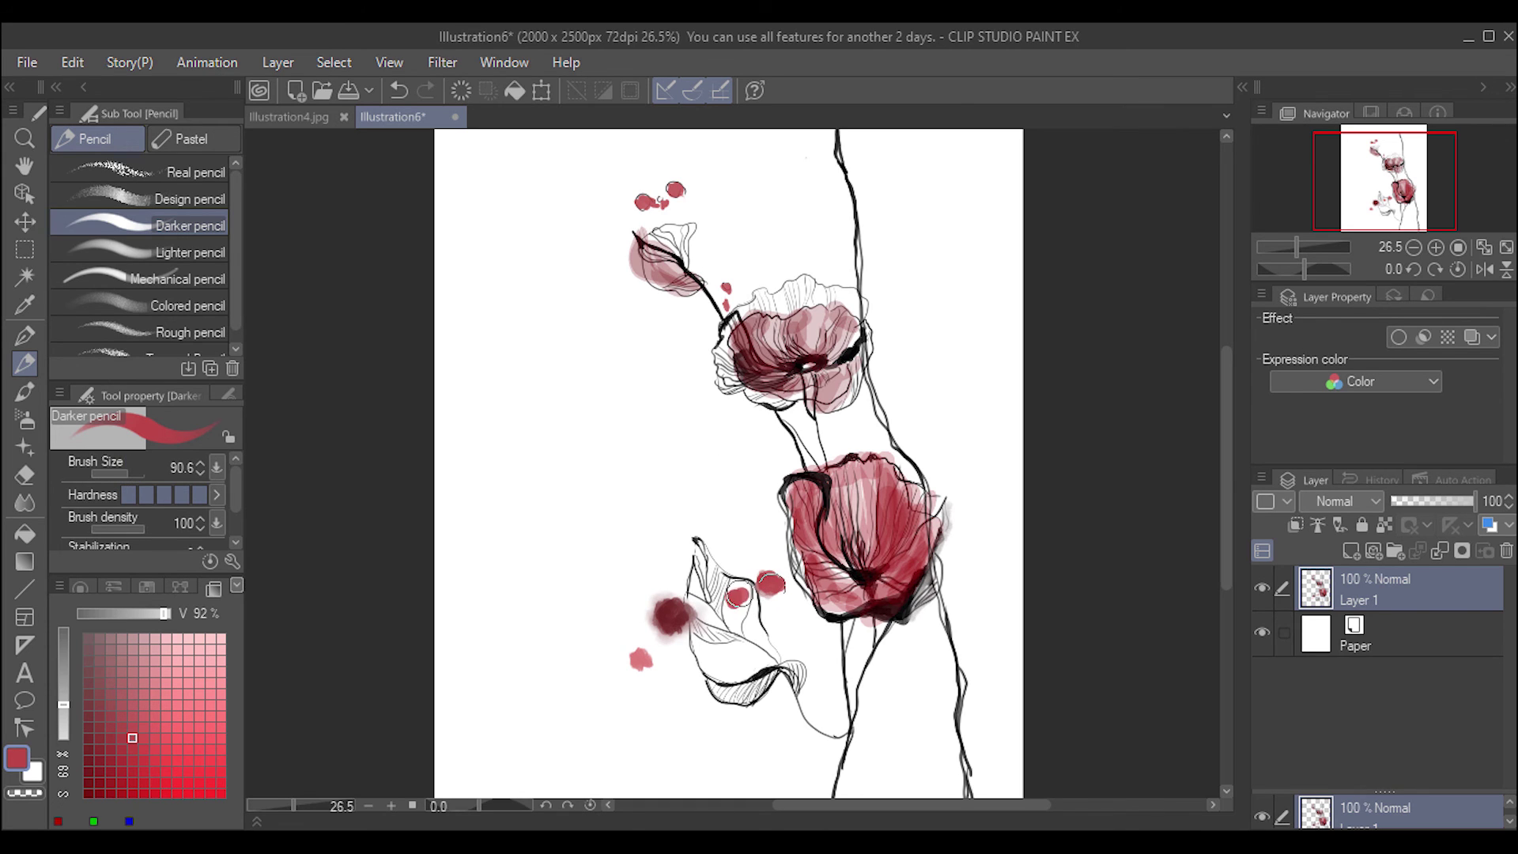
pyautogui.click(671, 614)
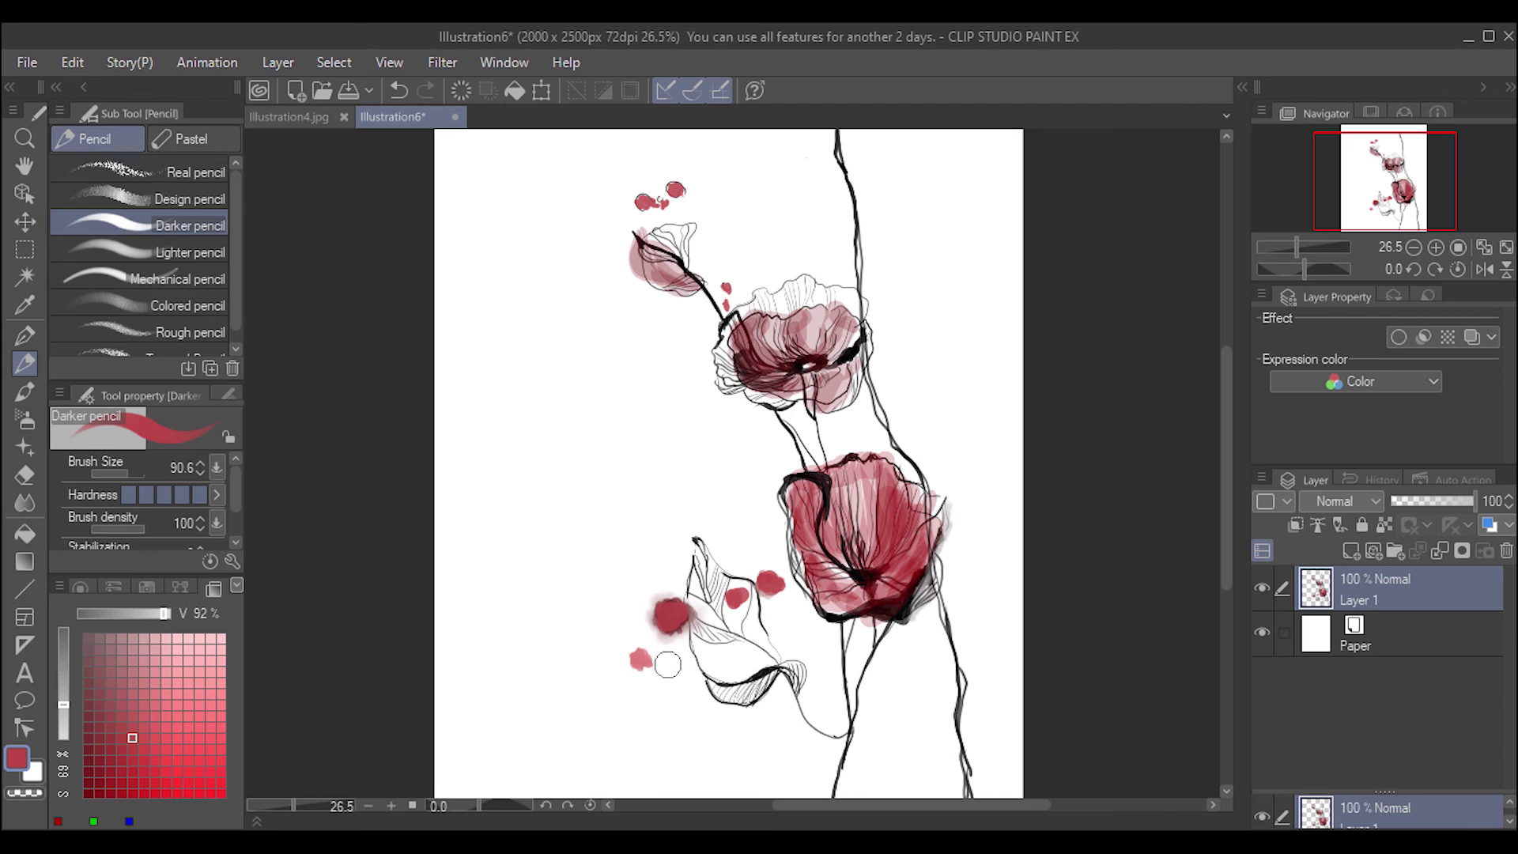
pyautogui.click(637, 650)
pyautogui.click(640, 658)
pyautogui.click(637, 622)
pyautogui.click(771, 583)
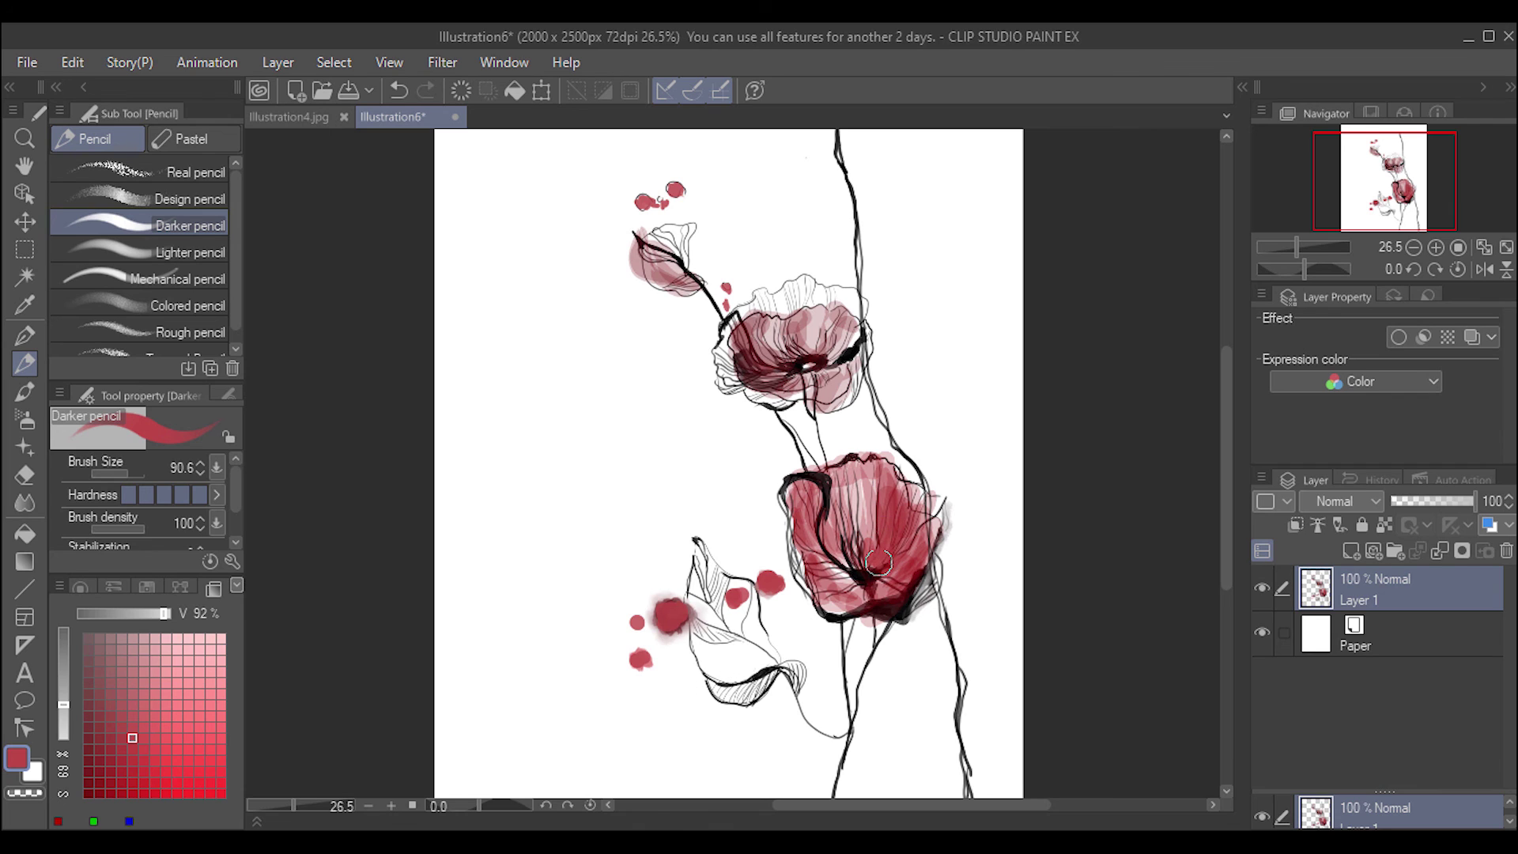
pyautogui.moveTo(688, 286); pyautogui.dragTo(660, 285)
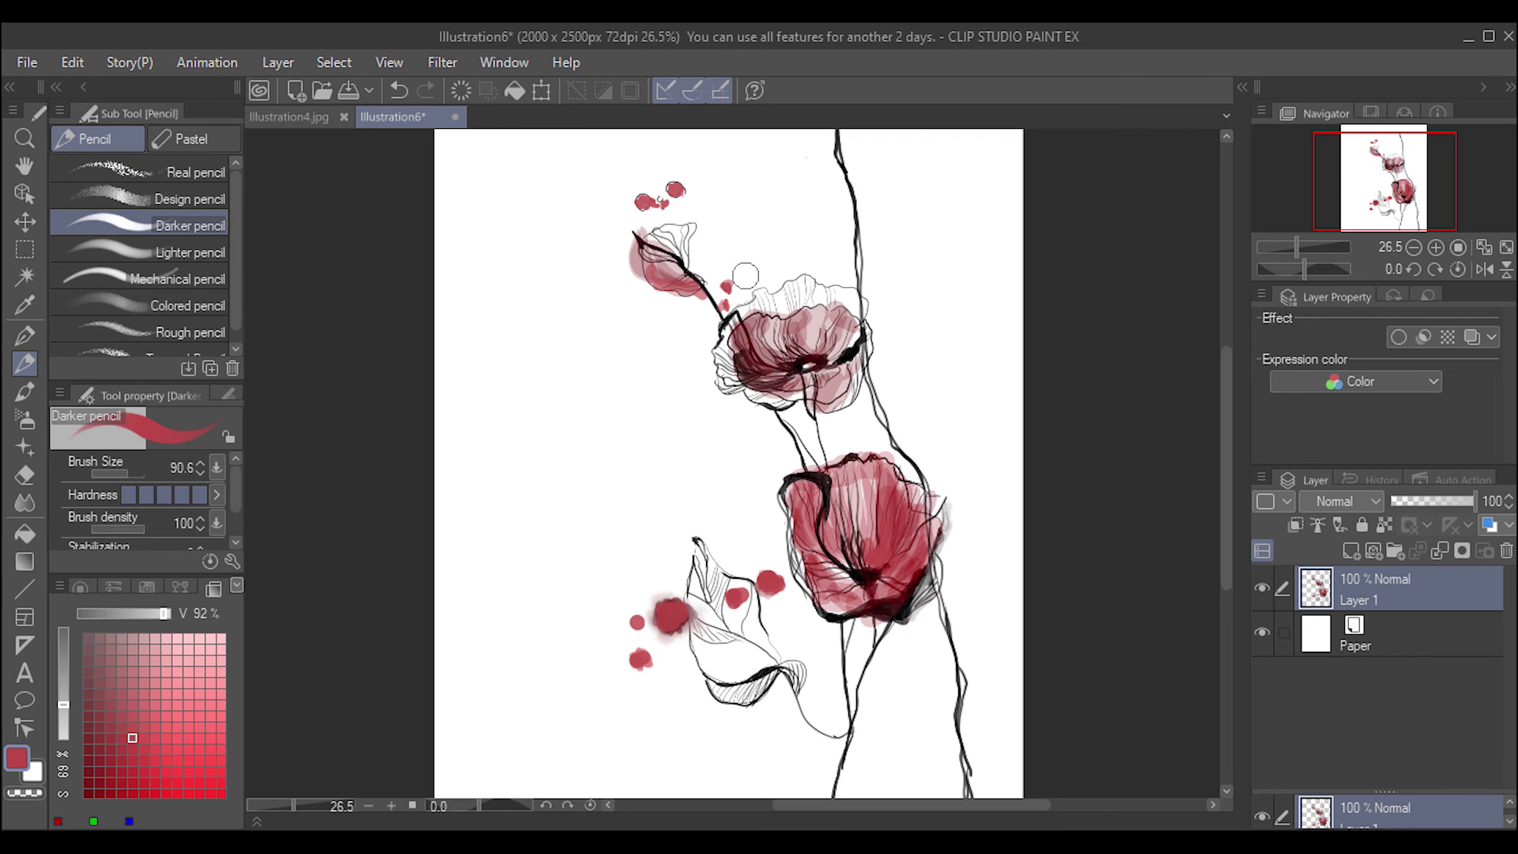
pyautogui.click(214, 586)
# - Pick pure black, set the Darker pencil to 9.4, and ink the stem and lower poppy's top and right edges
pyautogui.click(111, 716)
pyautogui.click(79, 586)
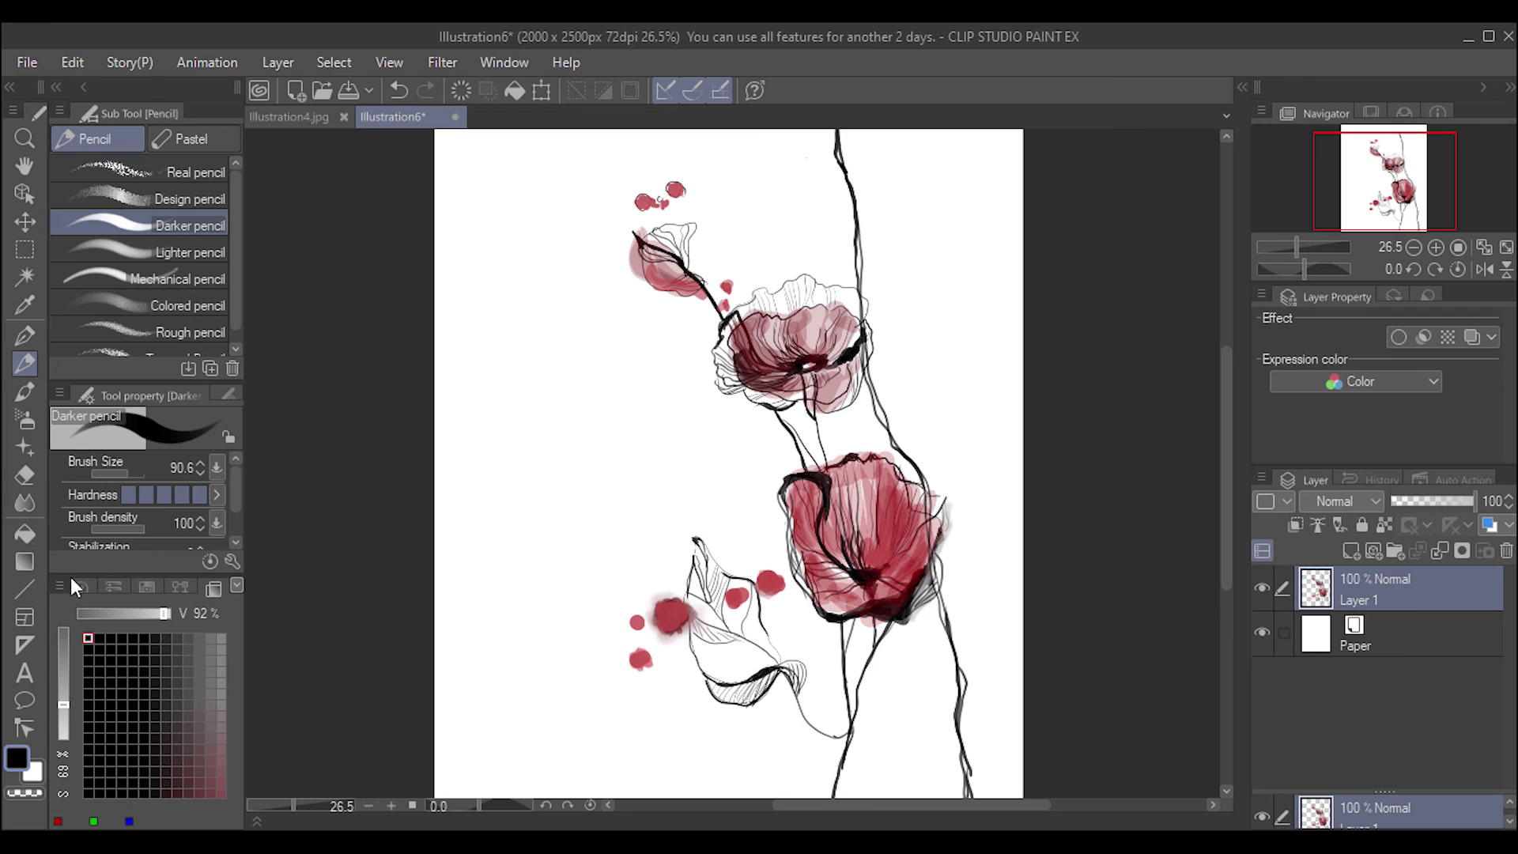
pyautogui.click(88, 637)
pyautogui.click(116, 473)
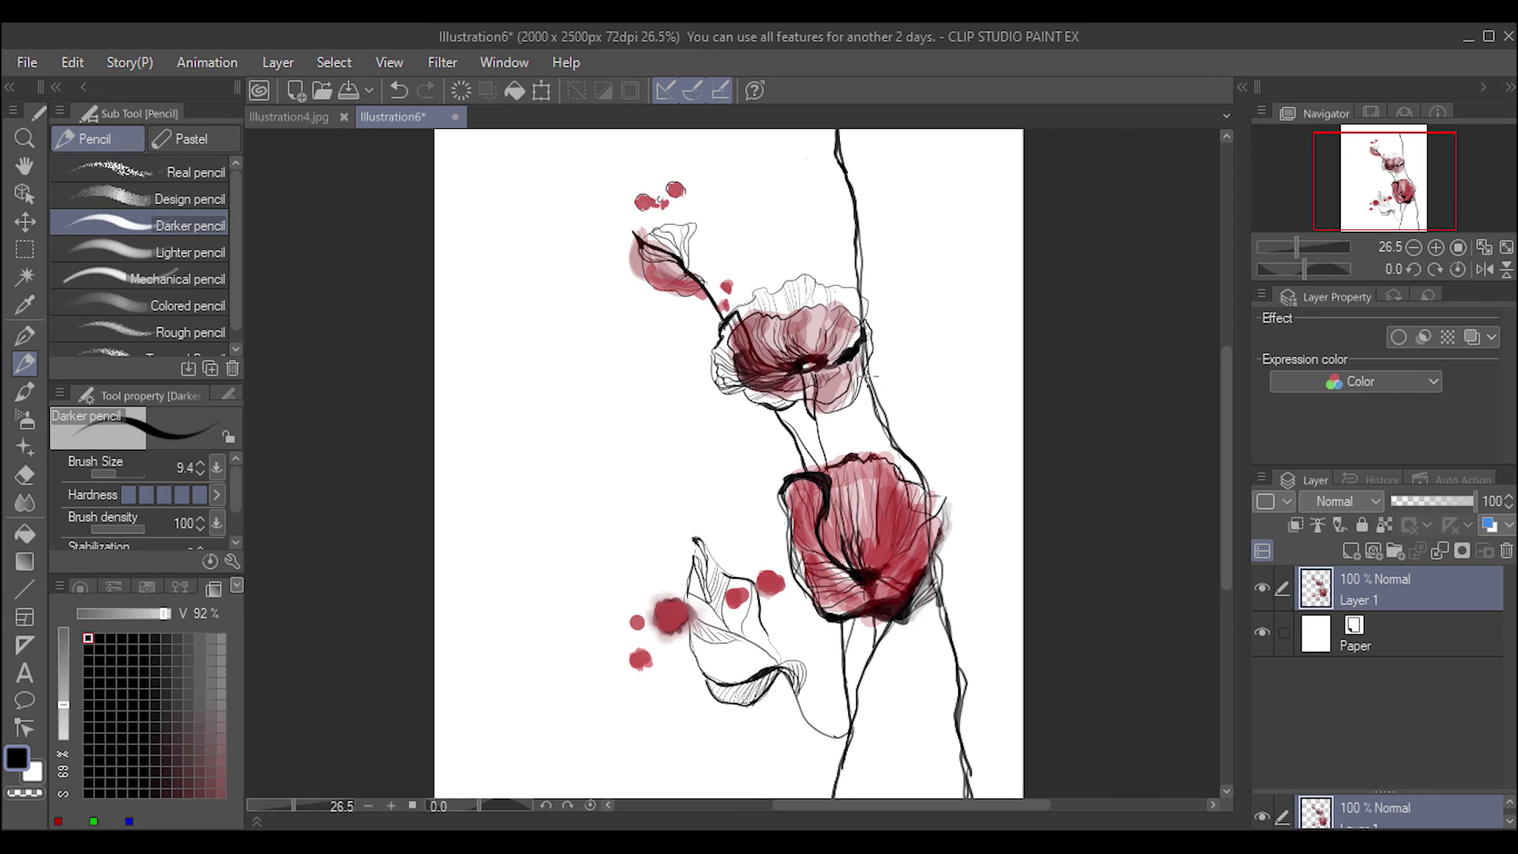
pyautogui.moveTo(881, 427); pyautogui.dragTo(868, 368)
pyautogui.moveTo(860, 458); pyautogui.dragTo(873, 452)
pyautogui.moveTo(942, 524)
pyautogui.mouseDown()
pyautogui.moveTo(931, 503)
pyautogui.moveTo(907, 625)
pyautogui.moveTo(894, 612)
pyautogui.mouseUp()
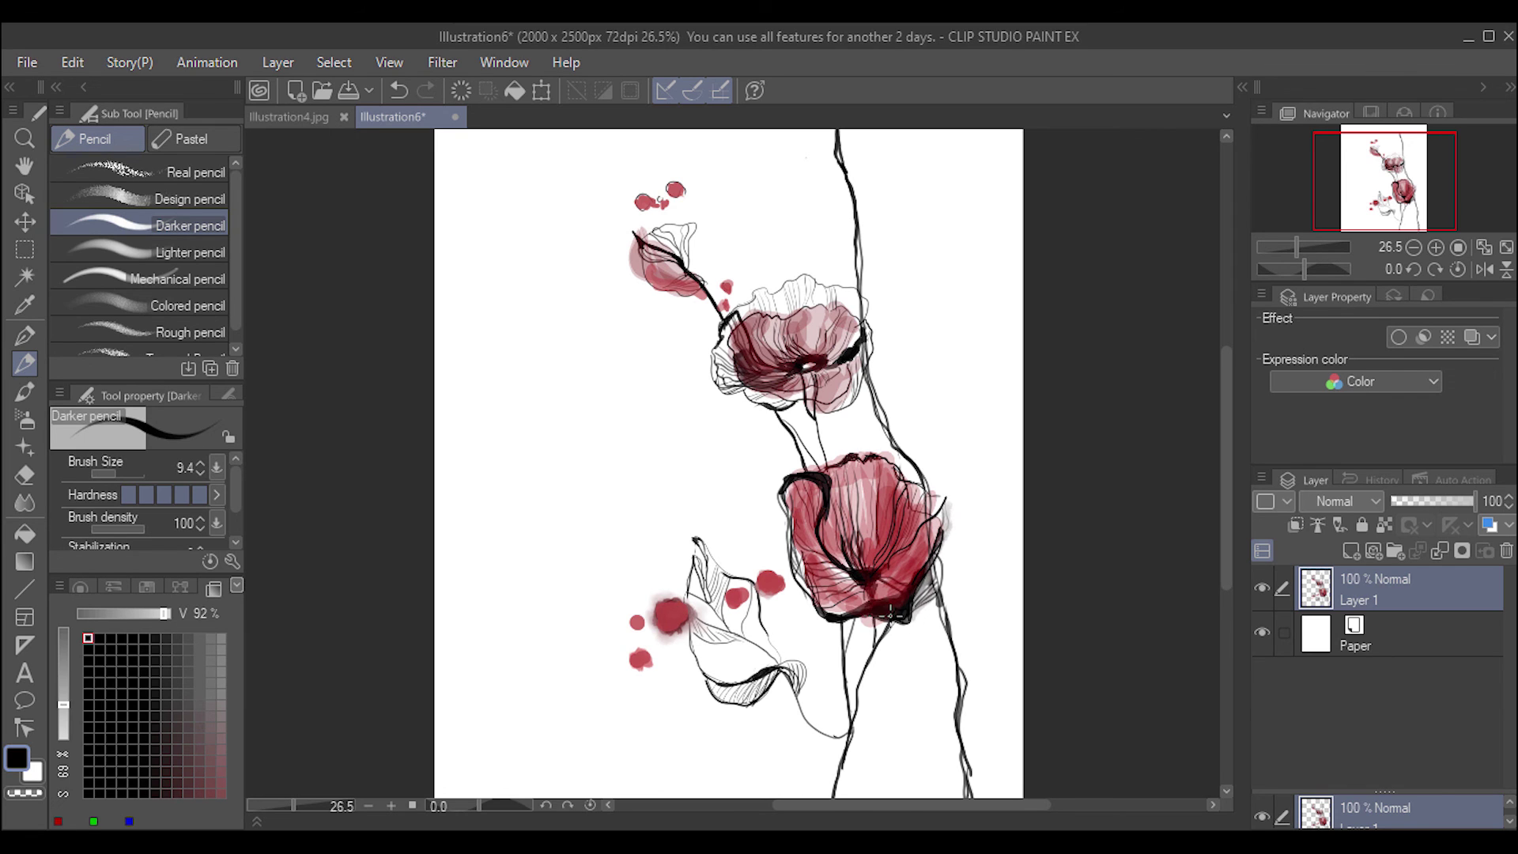
# - Ink the lower poppy's bottom edge at 26.3, add fine veins, and retrace the stem's right side
pyautogui.click(120, 471)
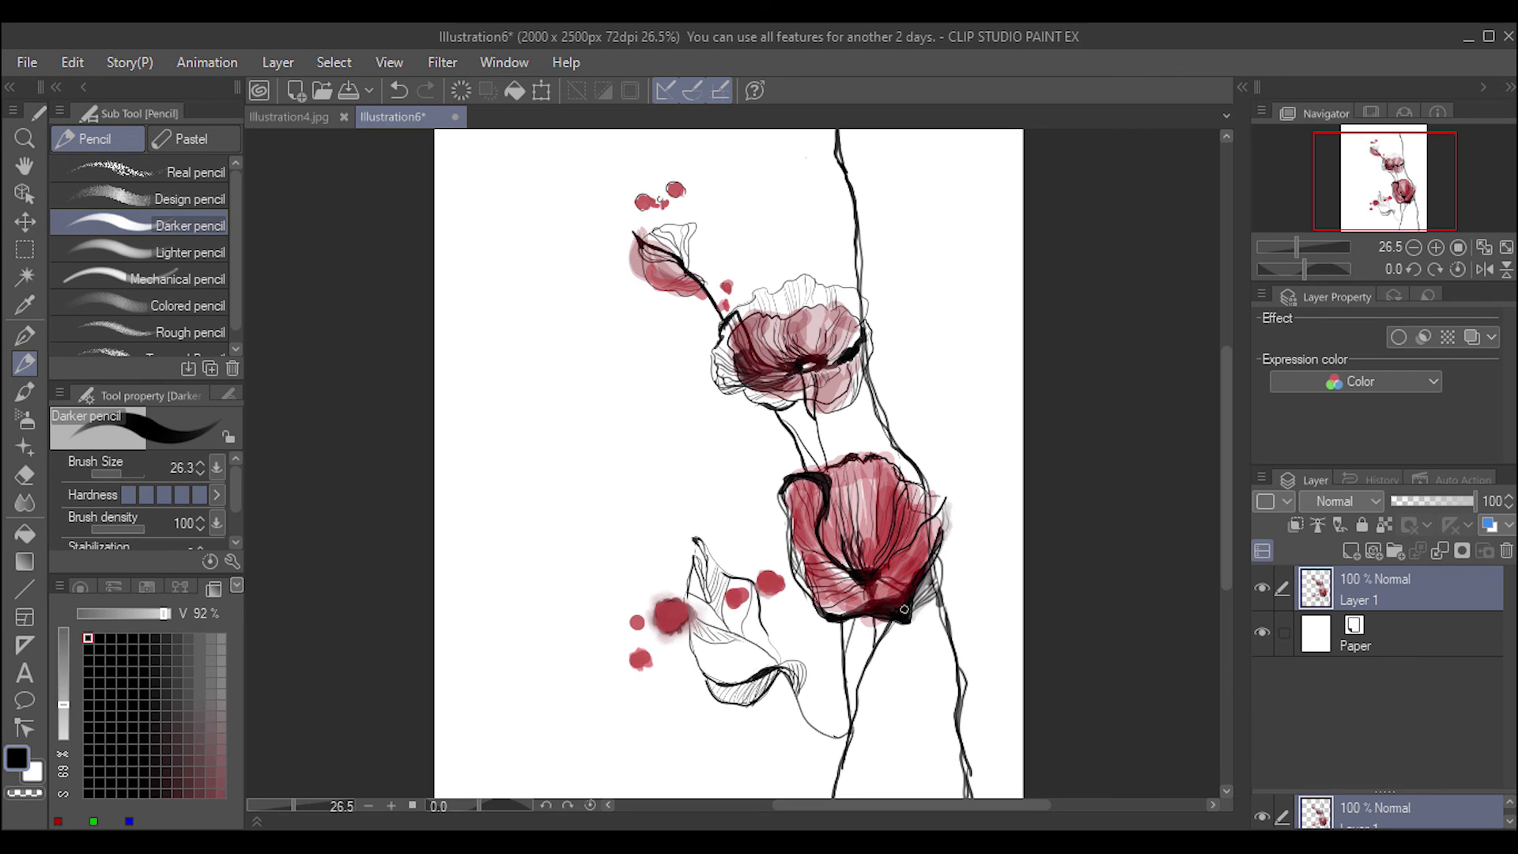
pyautogui.moveTo(882, 610); pyautogui.dragTo(827, 622)
pyautogui.moveTo(119, 476); pyautogui.dragTo(101, 474)
pyautogui.moveTo(802, 507); pyautogui.dragTo(788, 476)
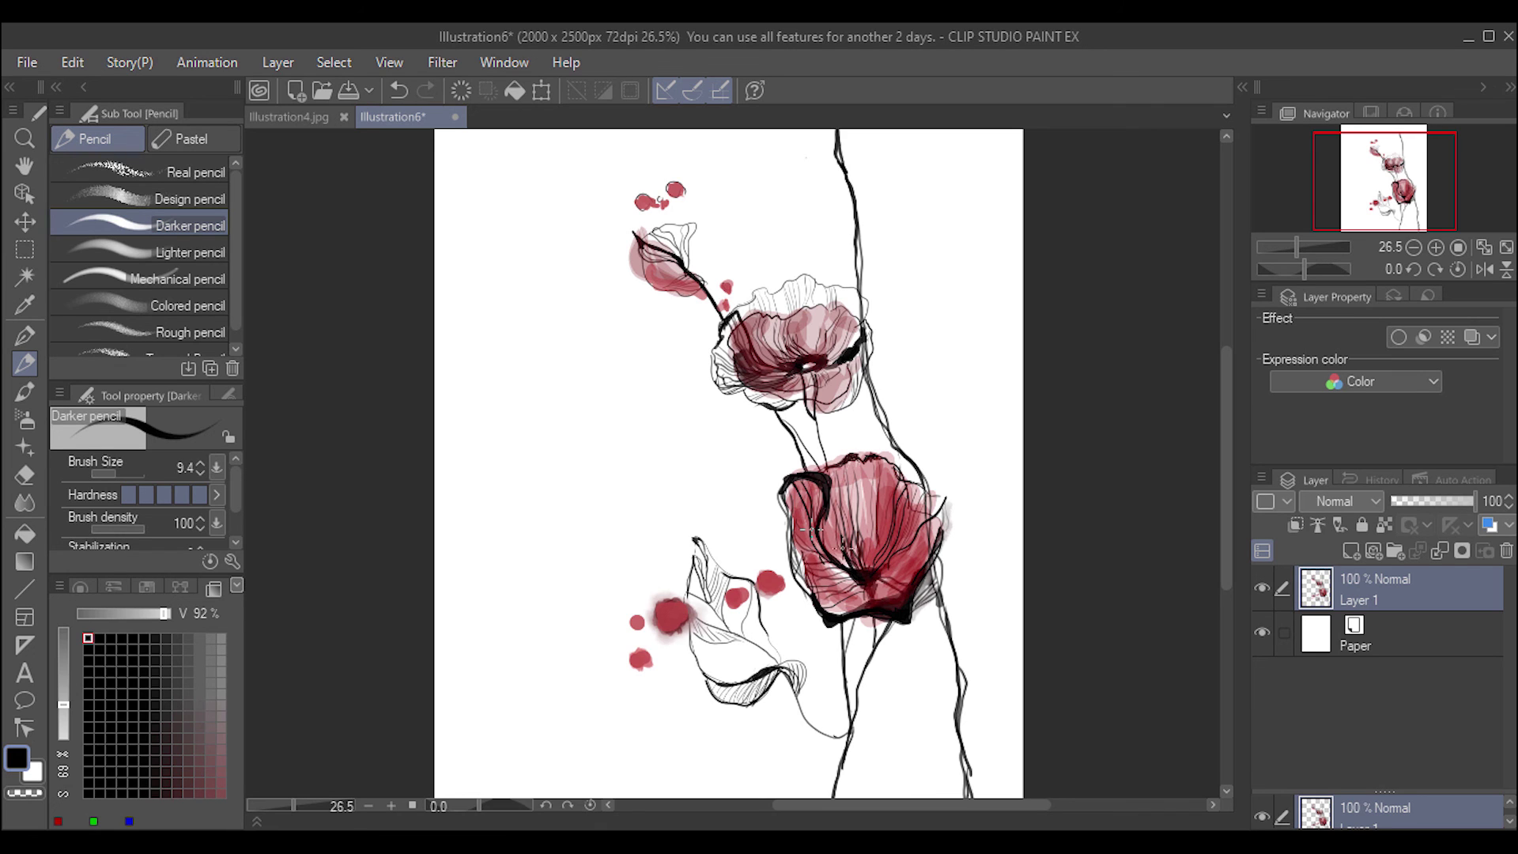
pyautogui.moveTo(814, 563); pyautogui.dragTo(844, 467)
pyautogui.moveTo(857, 575); pyautogui.dragTo(858, 465)
pyautogui.moveTo(856, 538)
pyautogui.mouseDown()
pyautogui.moveTo(844, 501)
pyautogui.moveTo(830, 510)
pyautogui.mouseUp()
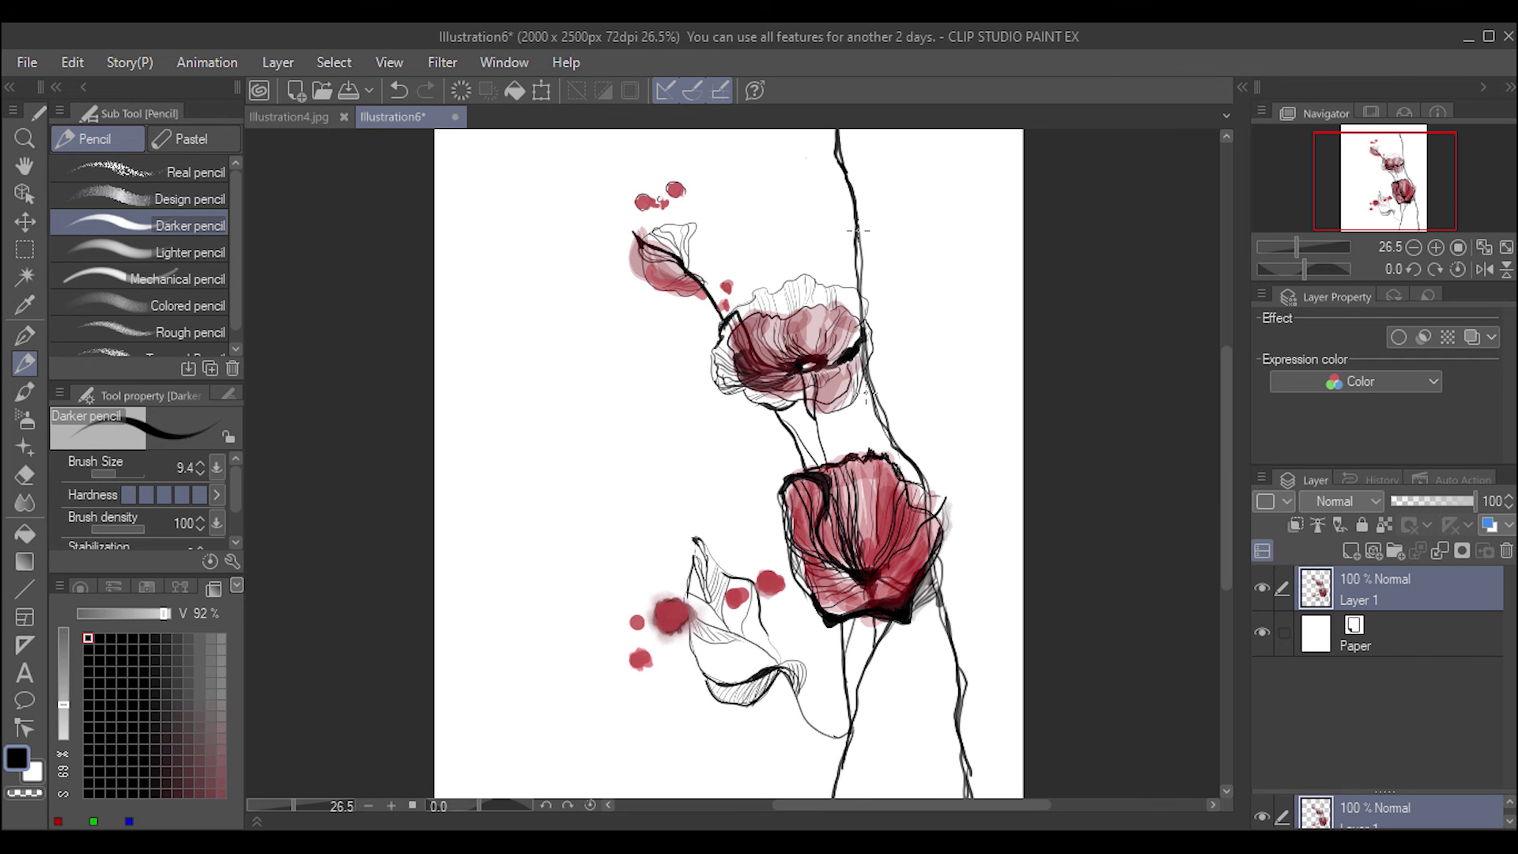
pyautogui.moveTo(858, 230); pyautogui.dragTo(917, 484)
# - Draw a black line down the right side of the lower stem to the page bottom
pyautogui.moveTo(943, 606); pyautogui.dragTo(970, 797)
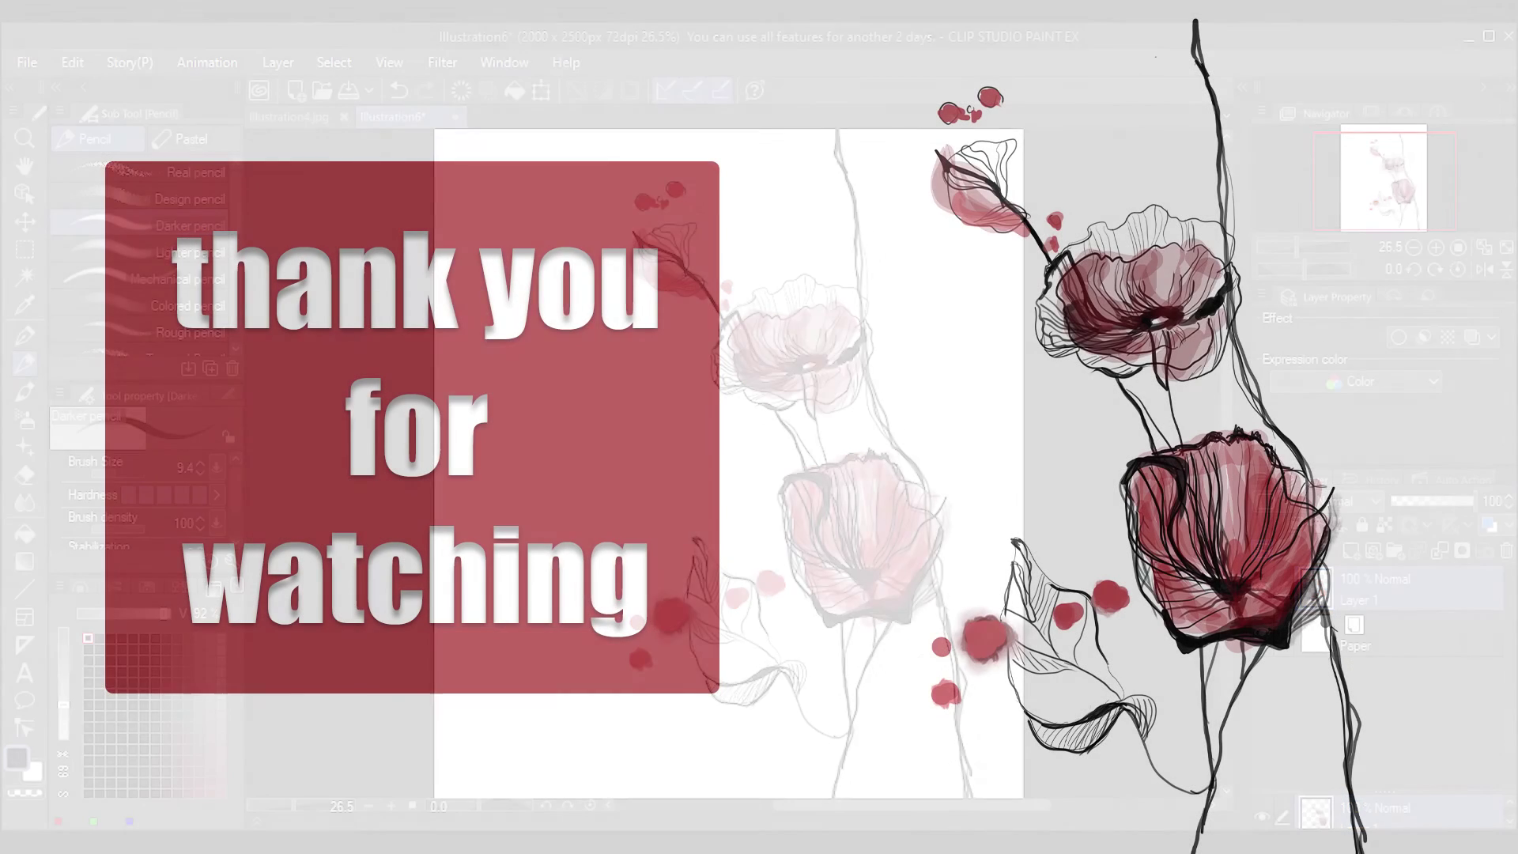